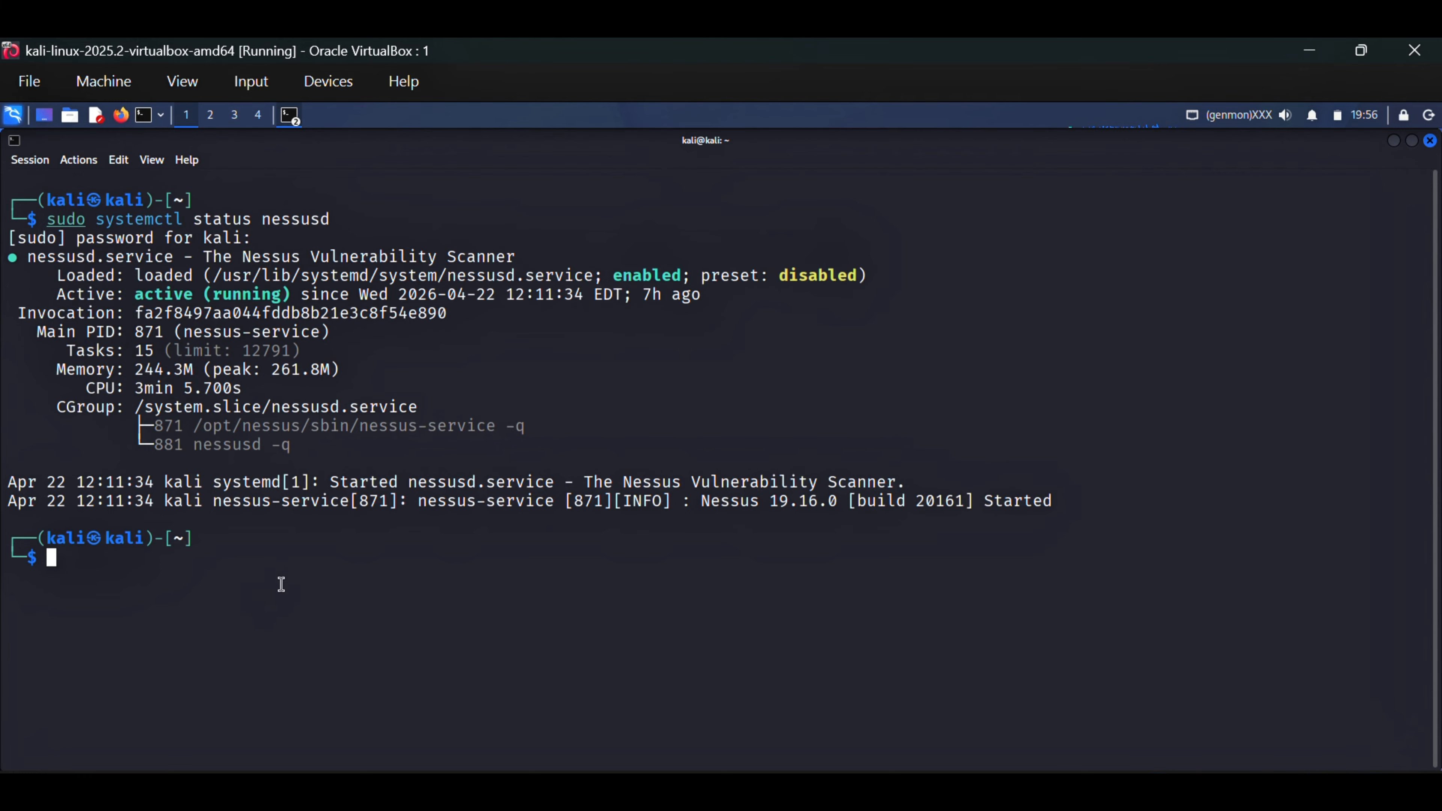
{"action": "key", "text": "Up"}
{"action": "key", "text": "Left"}
{"action": "key", "text": "Left"}
{"action": "key", "text": "Left"}
{"action": "key", "text": "Left"}
{"action": "key", "text": "Left"}
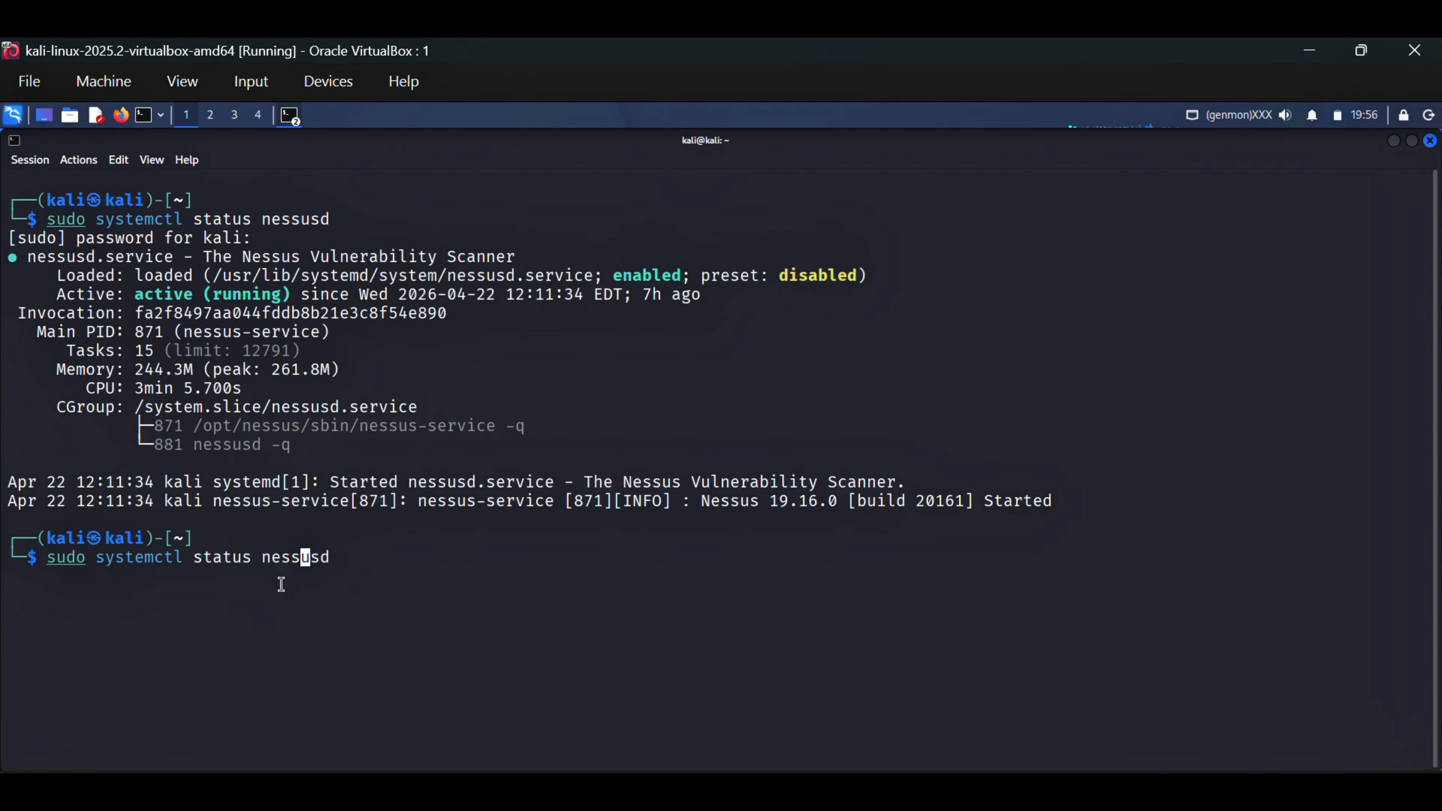
{"action": "key", "text": "Left"}
{"action": "key", "text": "Left"}
{"action": "key", "text": "BackSpace"}
{"action": "key", "text": "BackSpace"}
{"action": "key", "text": "BackSpace"}
{"action": "type", "text": "rt"}
{"action": "key", "text": "Right"}
{"action": "key", "text": "Right"}
{"action": "key", "text": "Right"}
{"action": "key", "text": "Right"}
{"action": "key", "text": "Right"}
{"action": "key", "text": "Right"}
{"action": "key", "text": "Right"}
{"action": "key", "text": "Right"}
{"action": "key", "text": "ctrl+u"}
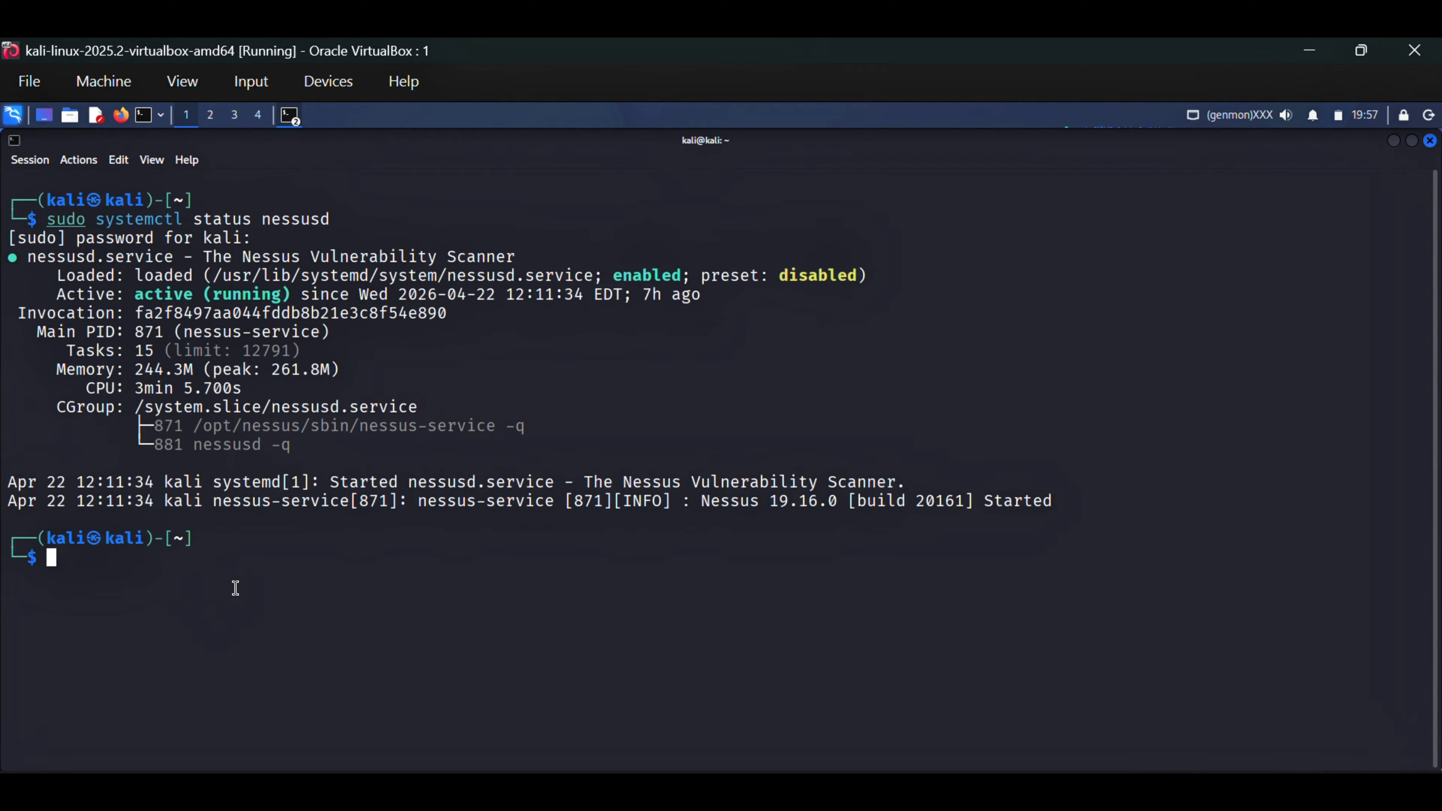
Run ifconfig in the Kali terminal and highlight the IP address of eth0
{"action": "type", "text": "ifconfig"}
{"action": "key", "text": "Return"}
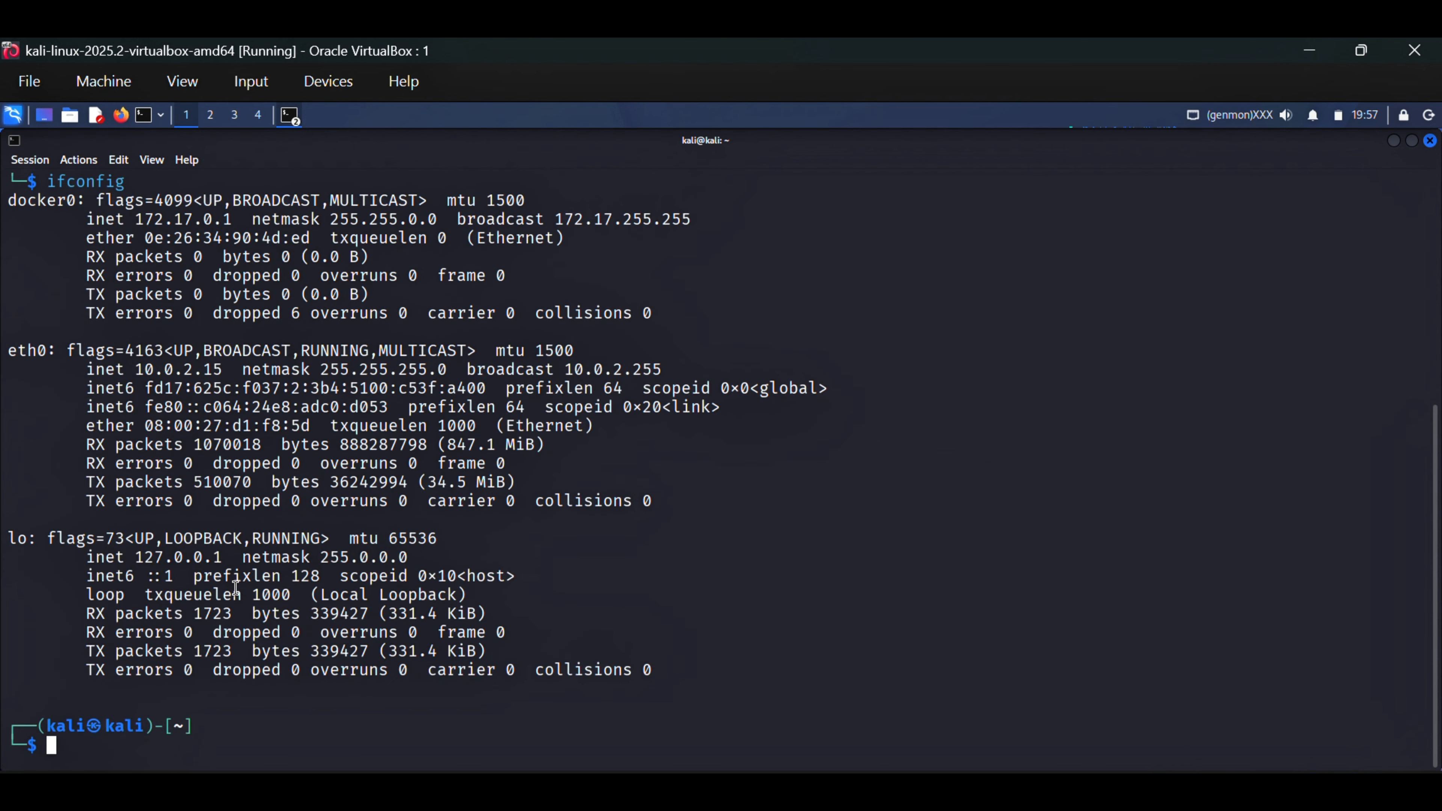
{"action": "double_click", "coordinate": [173, 370]}
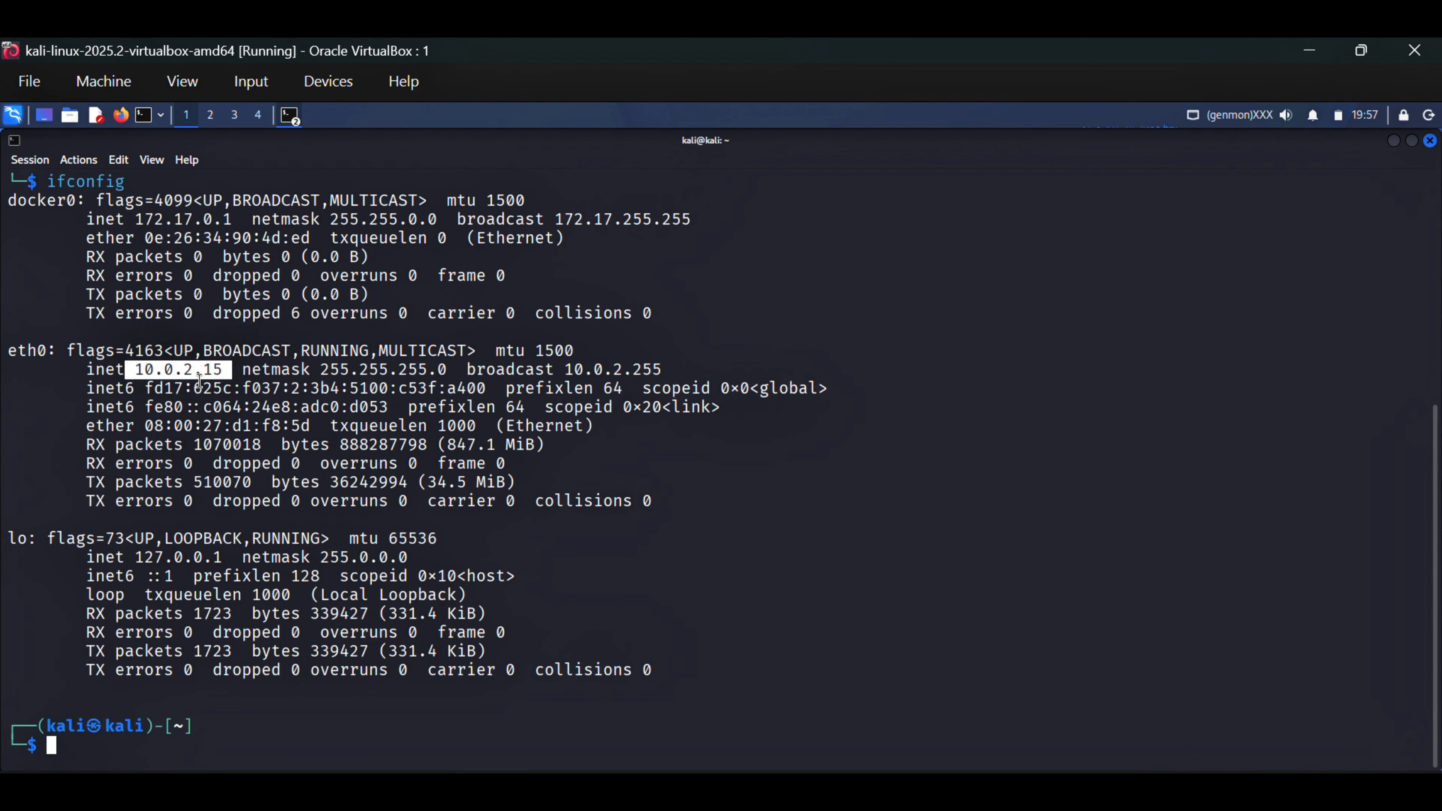
Switch to VirtualBox Manager and start the Metasploitable 2 virtual machine
{"action": "key", "text": "alt+Tab"}
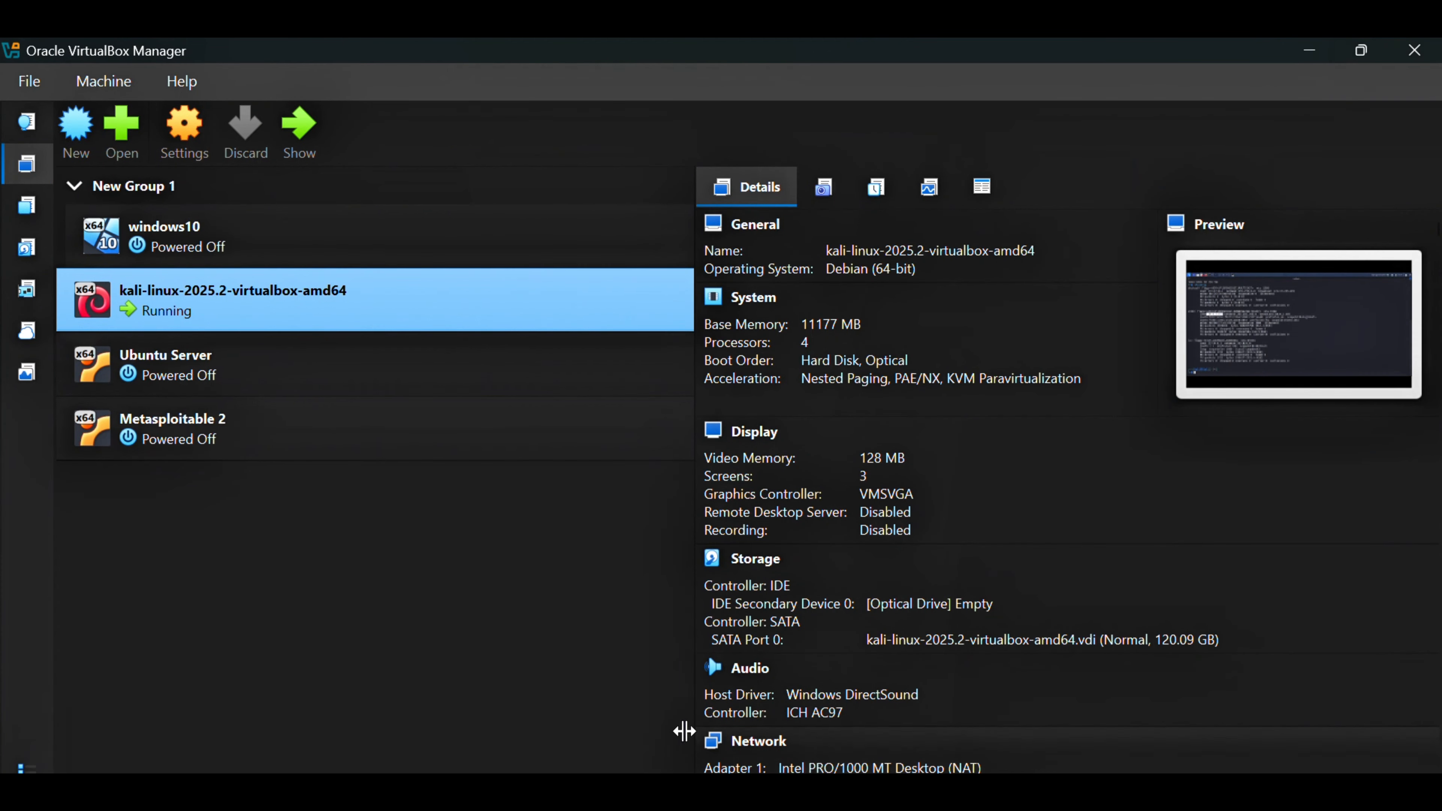
{"action": "left_click", "coordinate": [185, 446]}
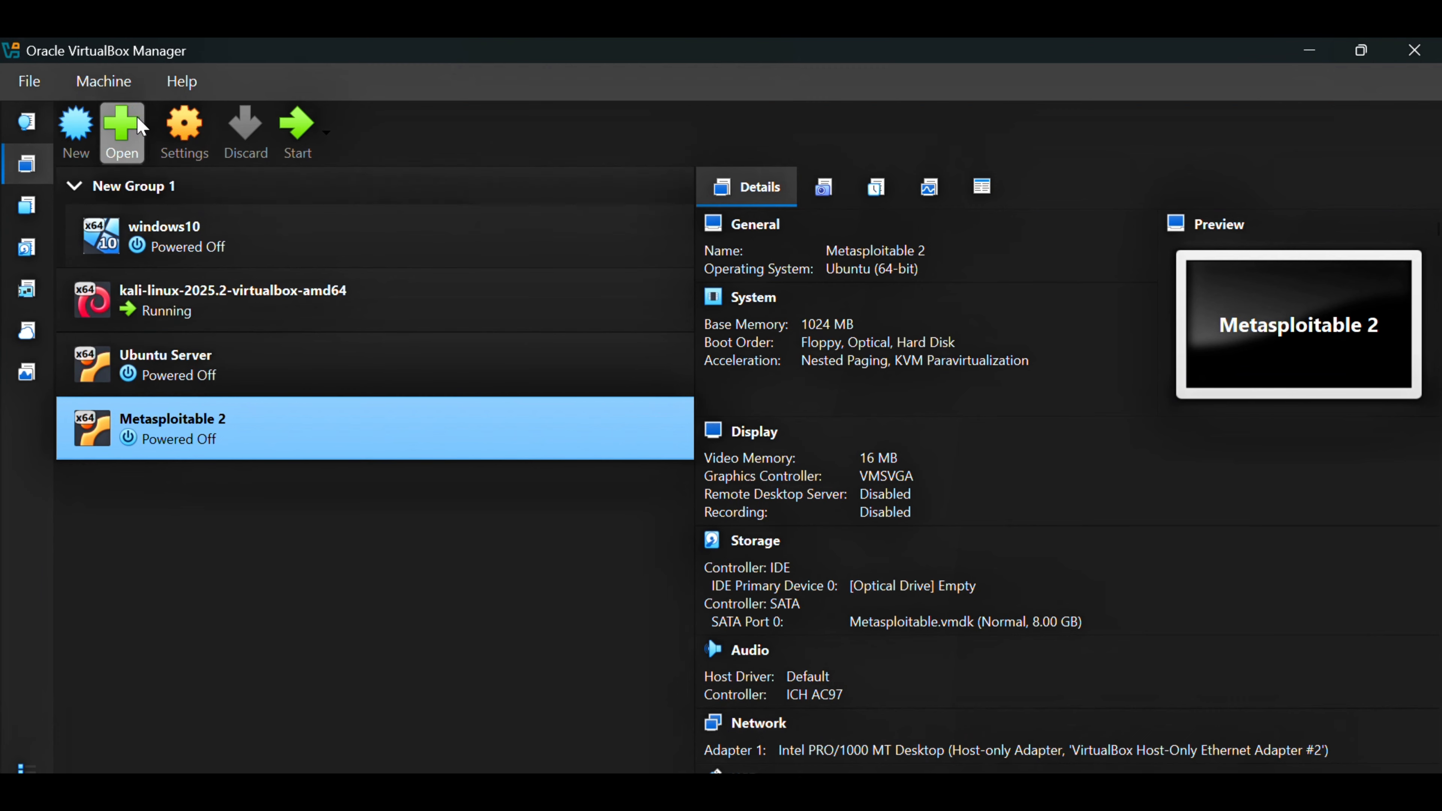
{"action": "left_click", "coordinate": [284, 134]}
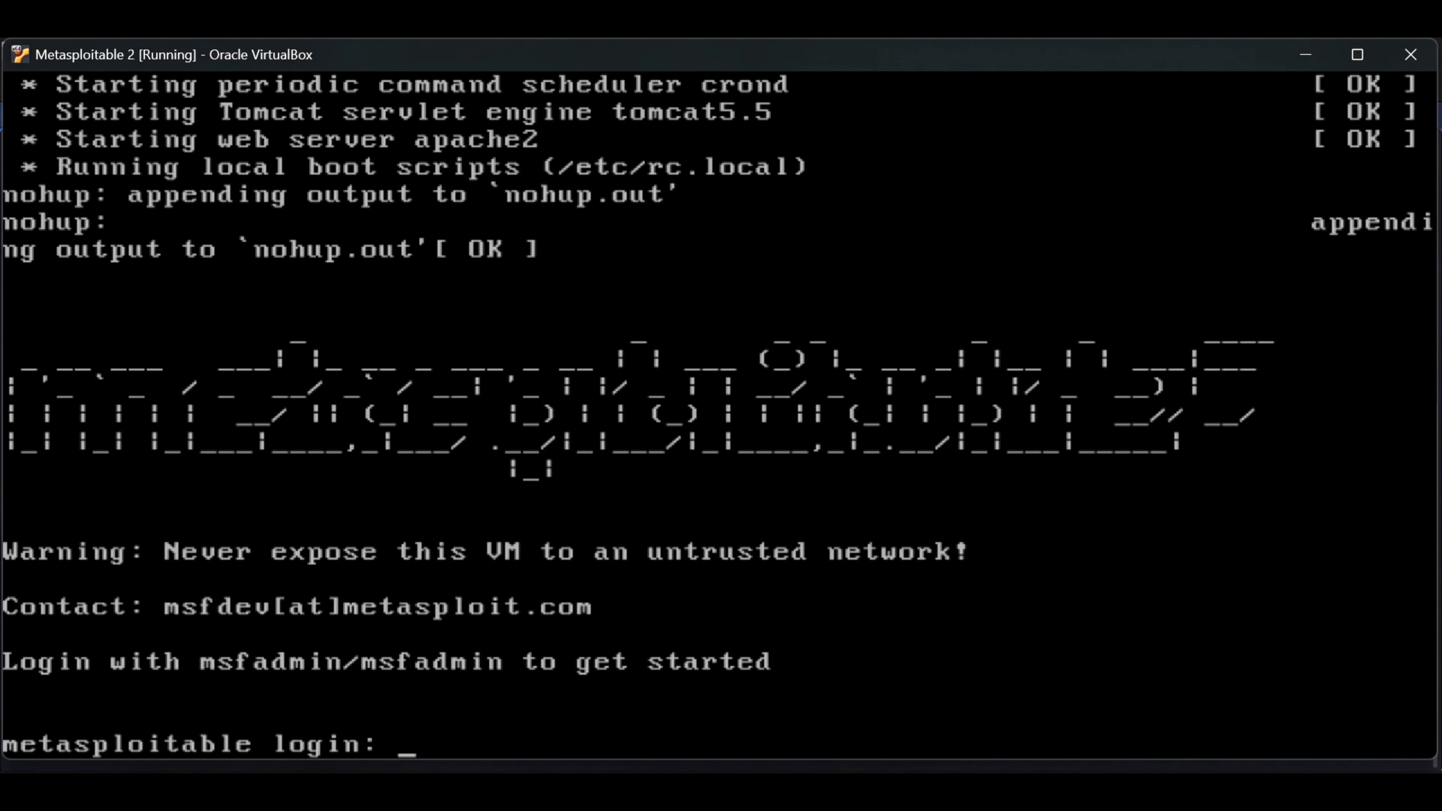
Log in to the Metasploitable 2 console by entering the default account name and the account password
{"action": "type", "text": "msfadmin"}
{"action": "key", "text": "Return"}
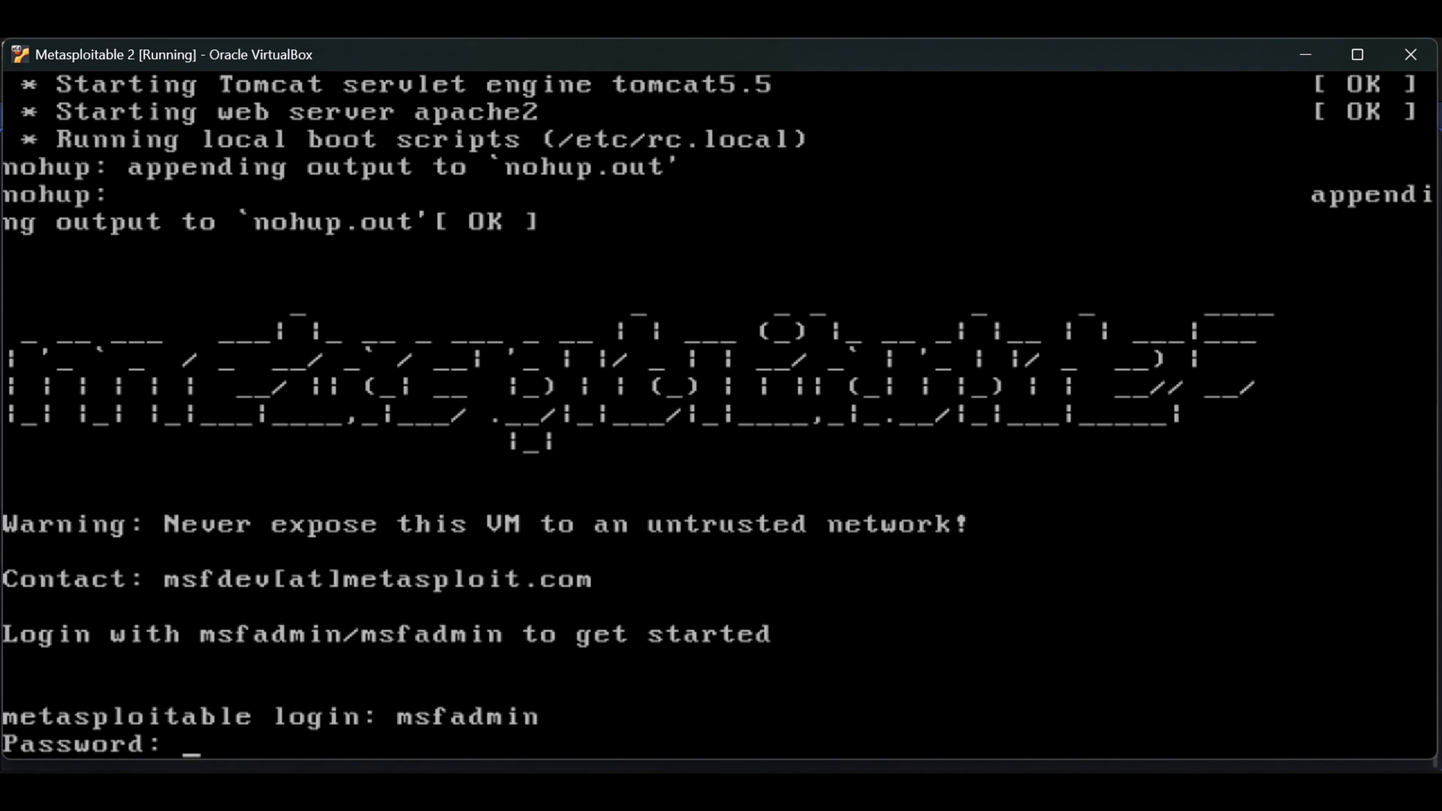
{"action": "key", "text": "Return"}
Run ifconfig on the Metasploitable 2 machine to read its network address
{"action": "type", "text": "ifc"}
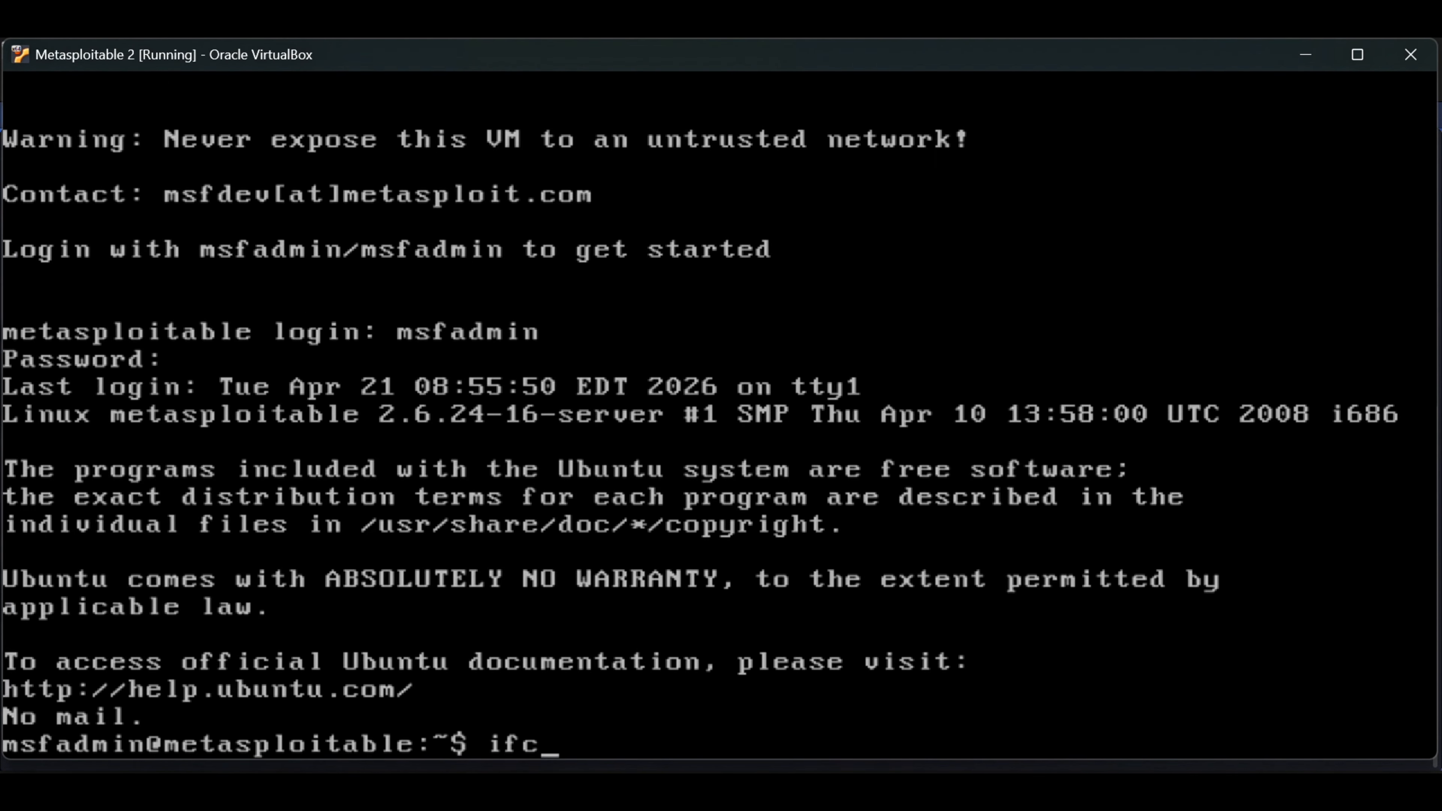
{"action": "type", "text": "onfig"}
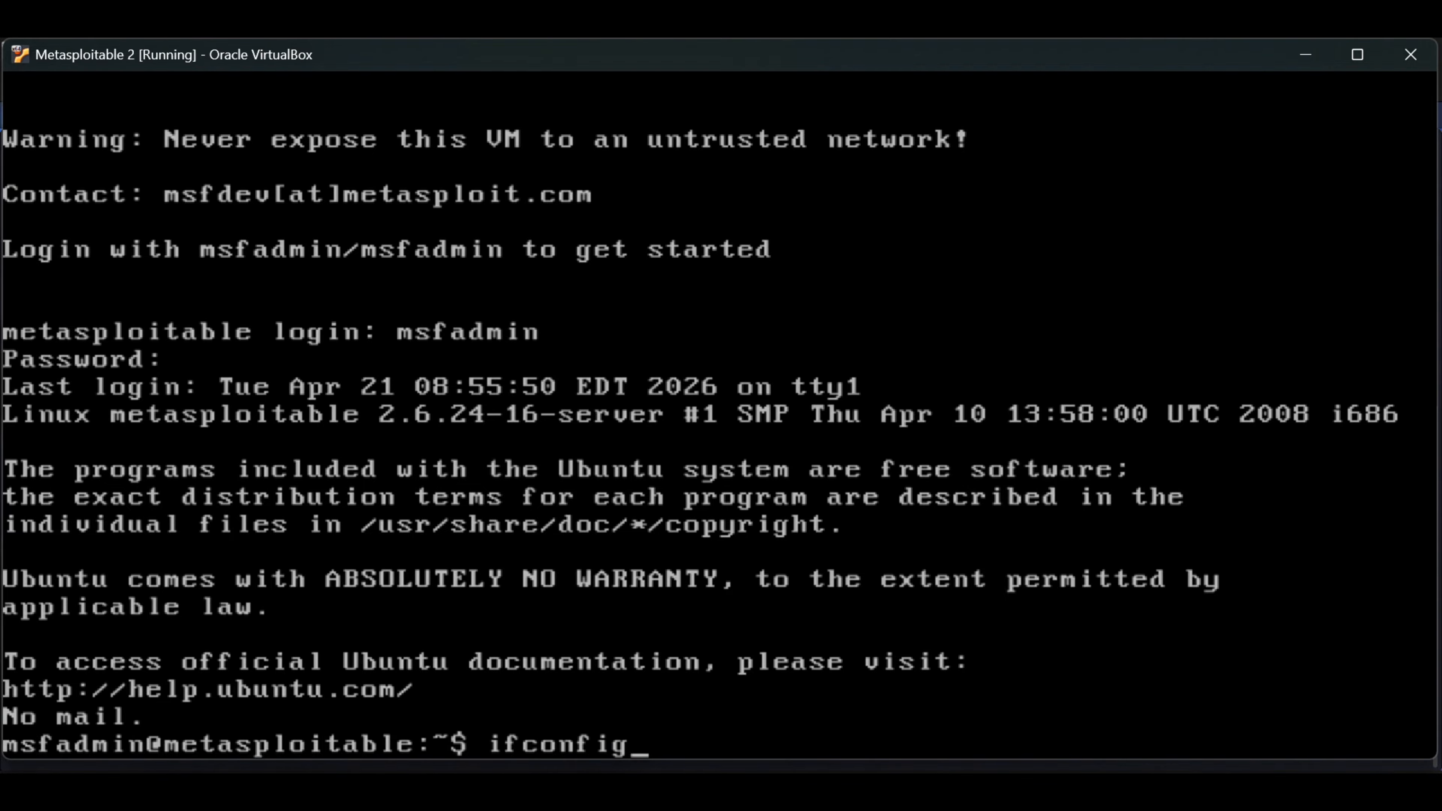
{"action": "key", "text": "Return"}
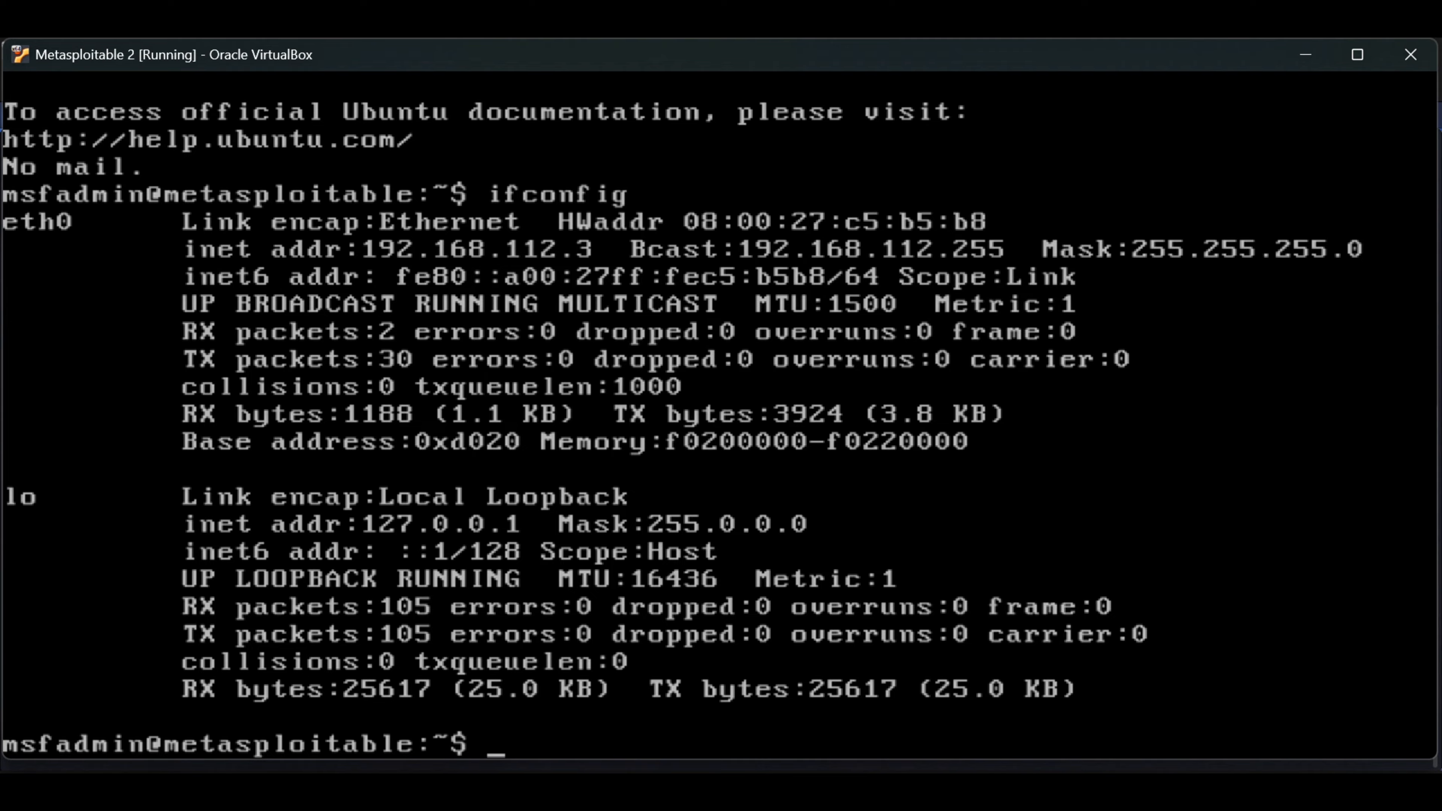
Attach network Adapter 1 of the Kali virtual machine to Host-only Adapter, using VirtualBox Host-Only Ethernet Adapter #2, and save the settings
{"action": "mouse_move", "coordinate": [830, 794]}
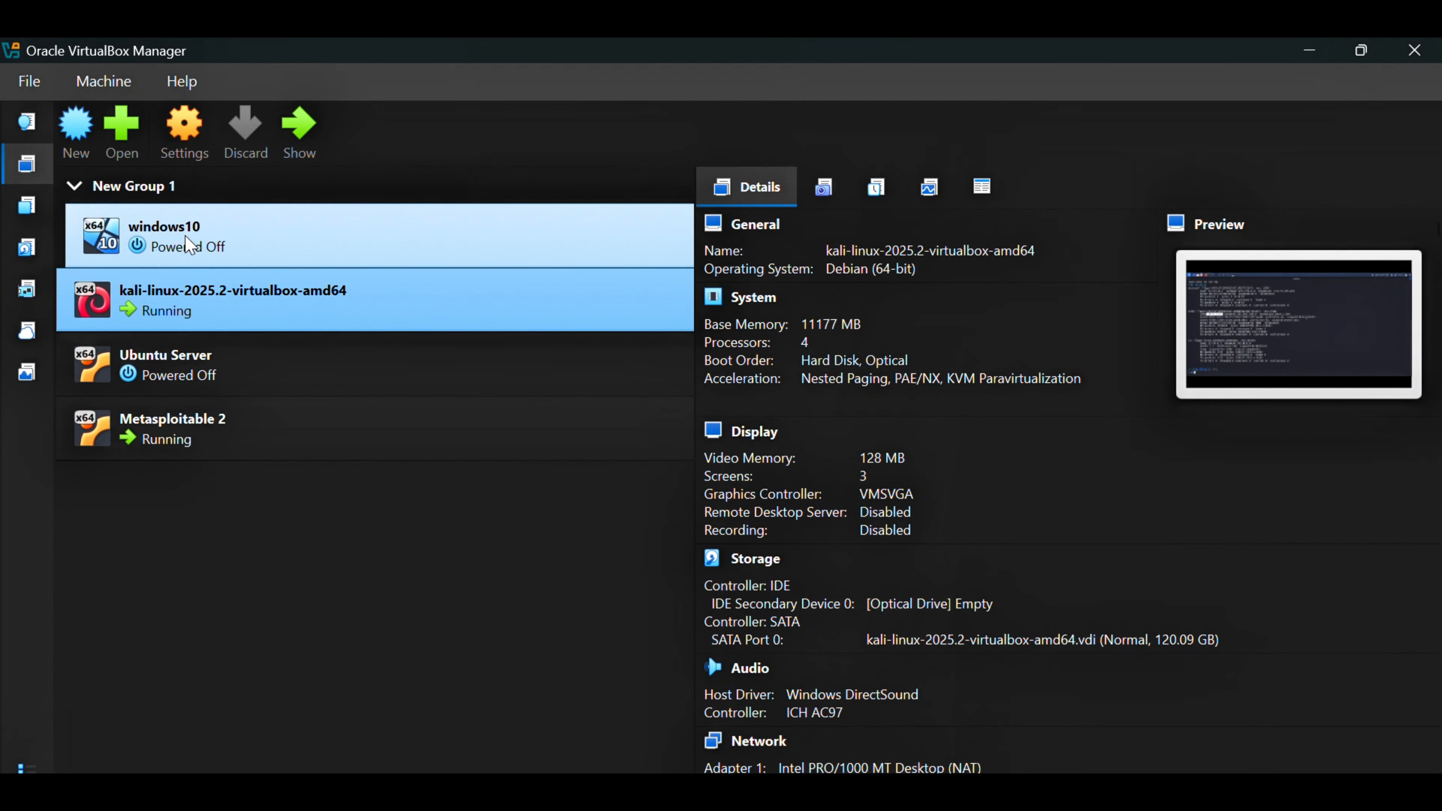
{"action": "left_click", "coordinate": [166, 109]}
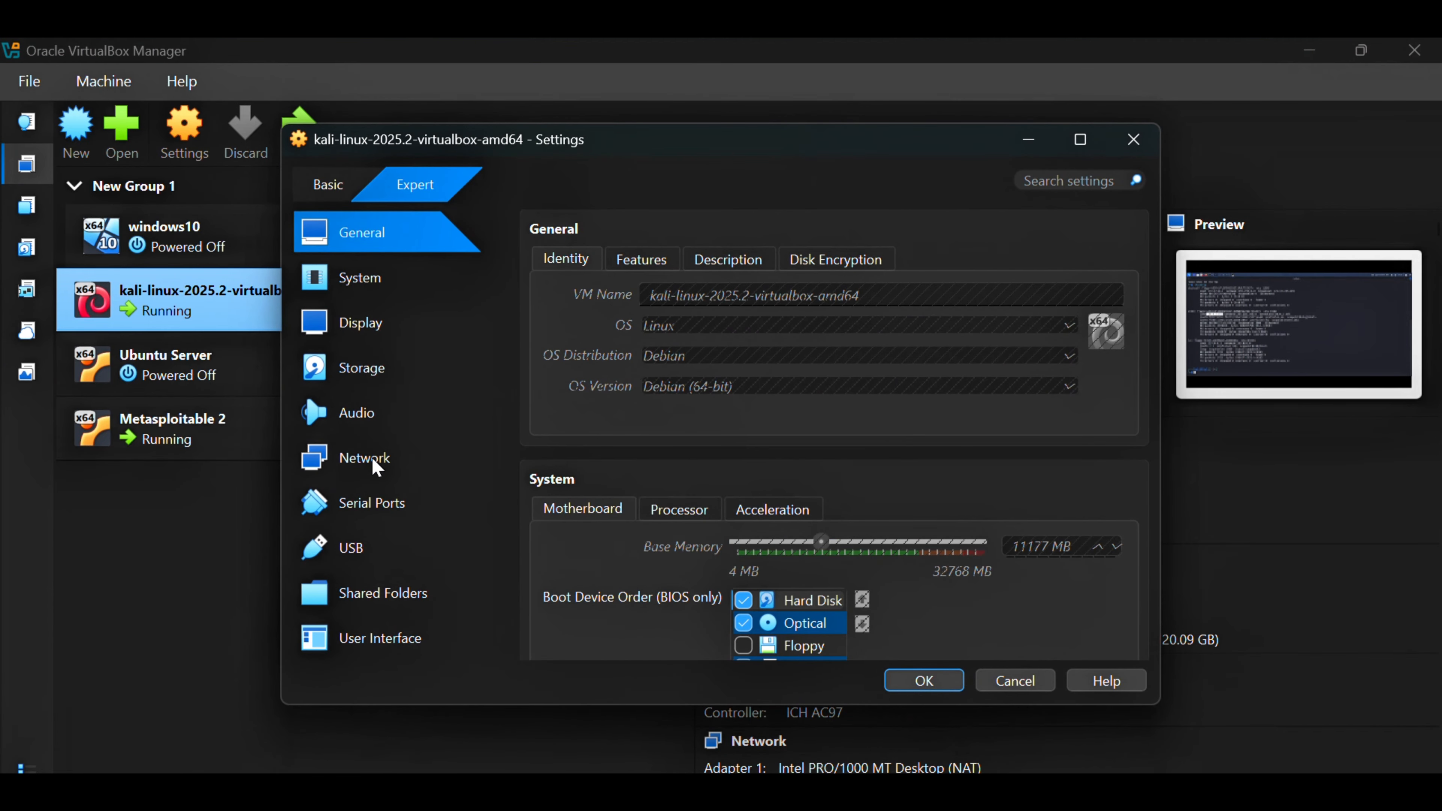
{"action": "left_click", "coordinate": [376, 459]}
{"action": "left_click", "coordinate": [755, 324]}
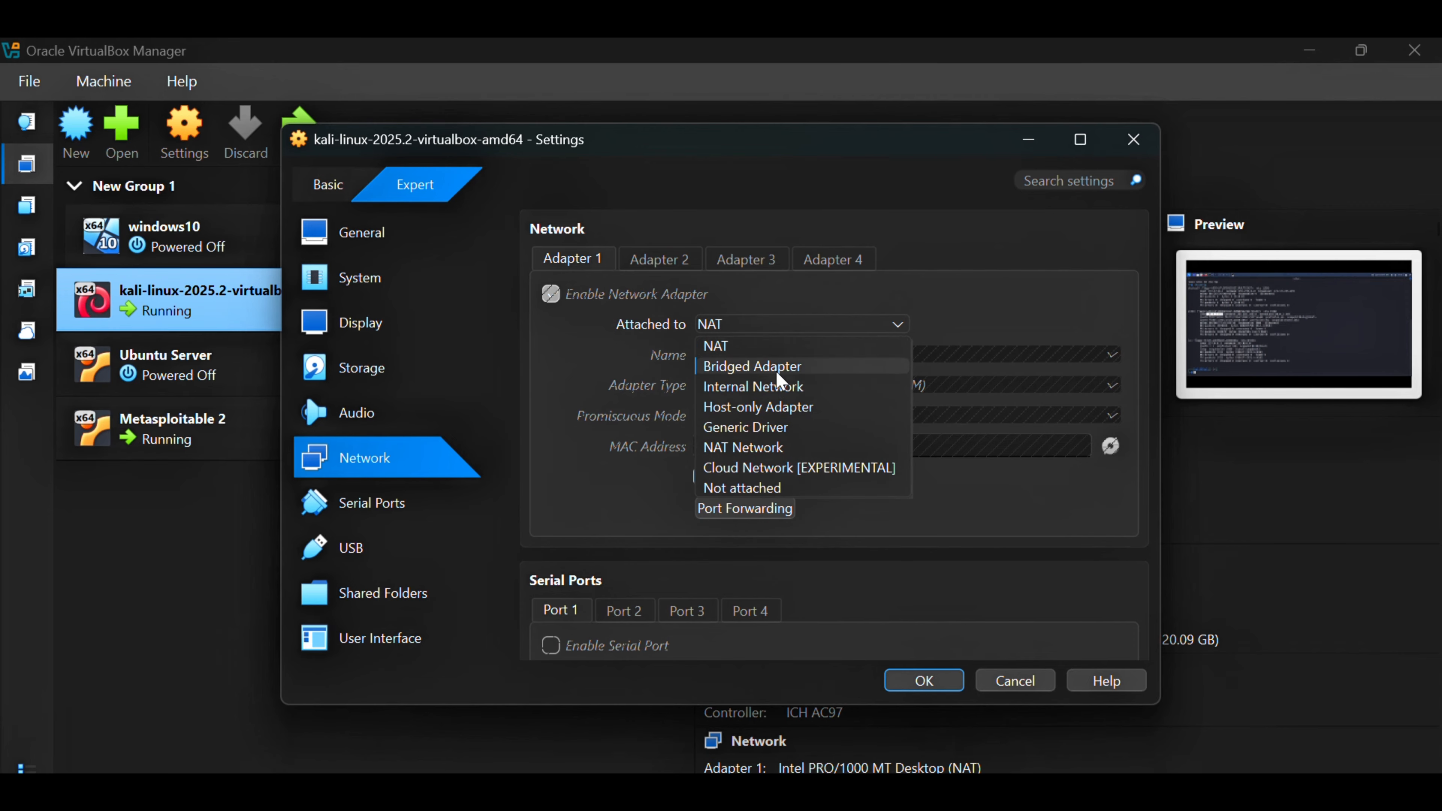
{"action": "left_click", "coordinate": [762, 410]}
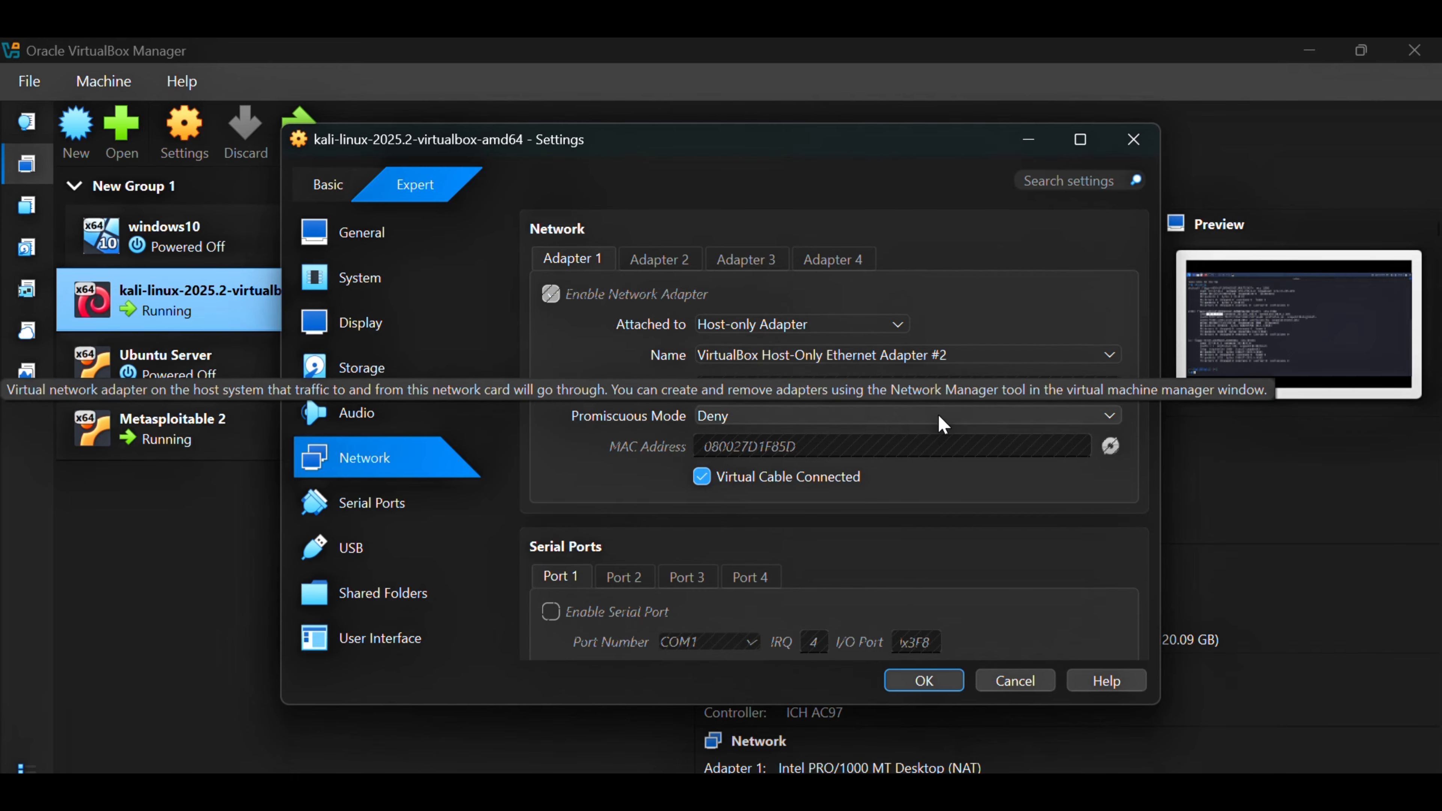
{"action": "left_click", "coordinate": [924, 680]}
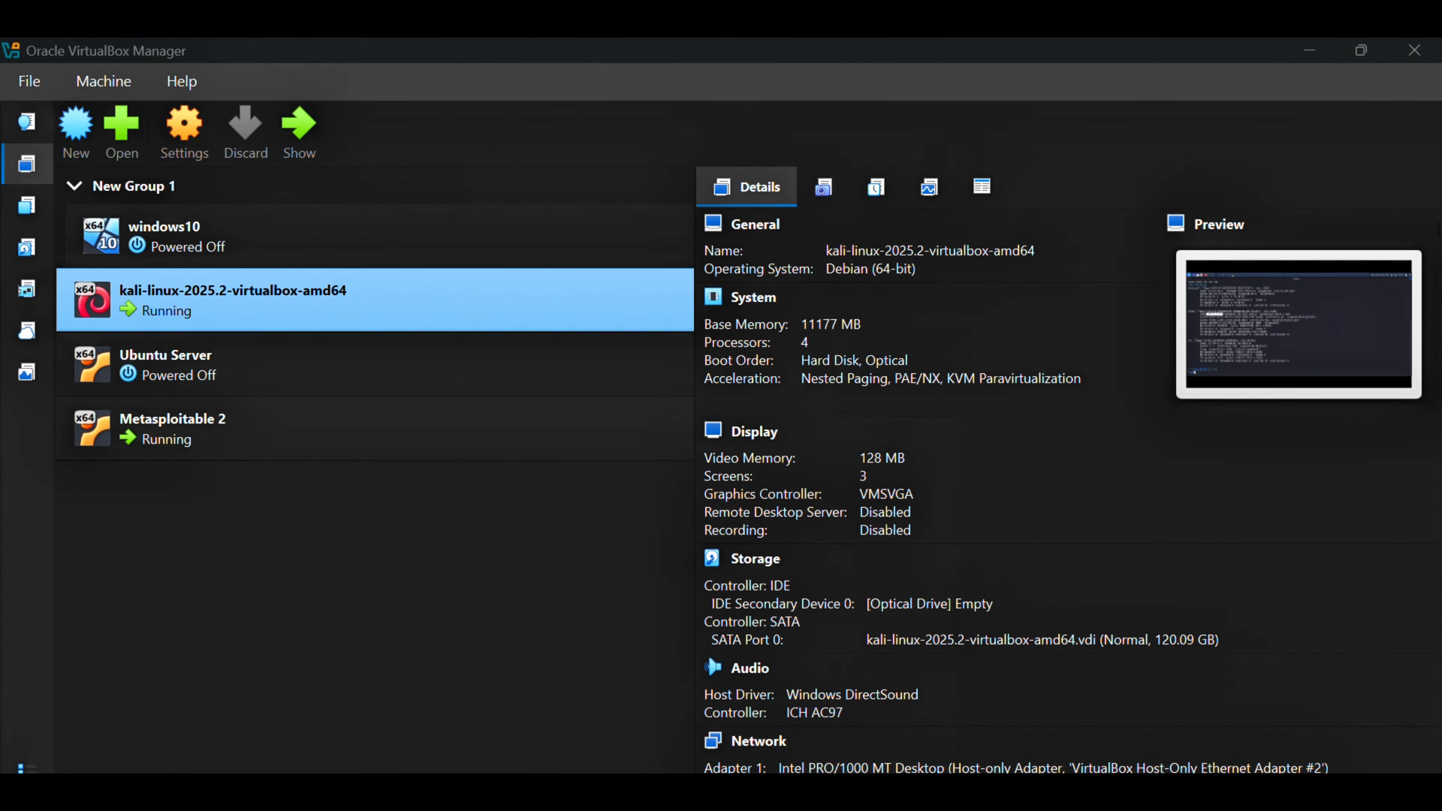
Return to the Kali machine and run ifconfig again to check the eth0 address
{"action": "left_click", "coordinate": [714, 714]}
{"action": "type", "text": "if"}
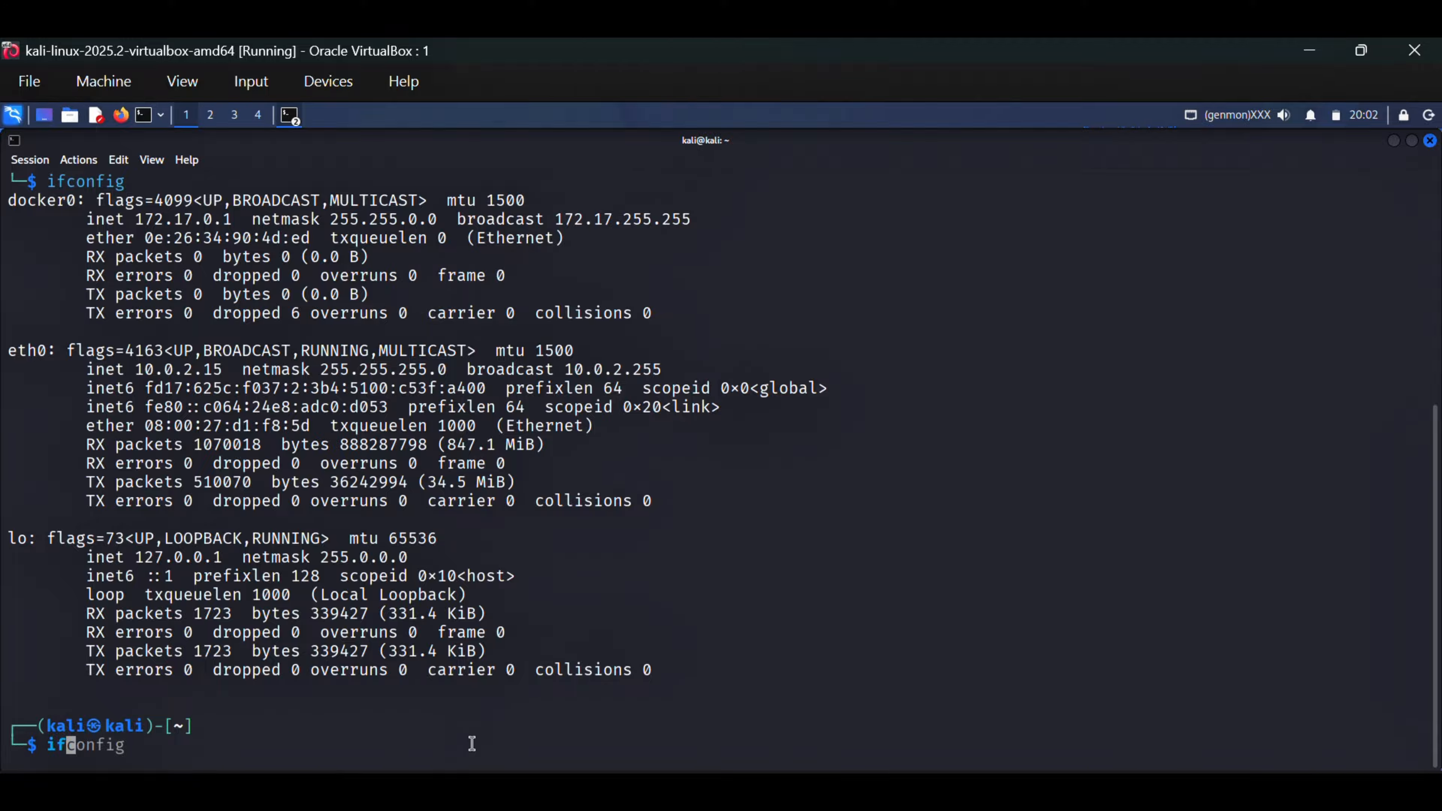
{"action": "type", "text": "config"}
{"action": "key", "text": "Return"}
{"action": "left_click_drag", "start_coordinate": [261, 388], "coordinate": [141, 403]}
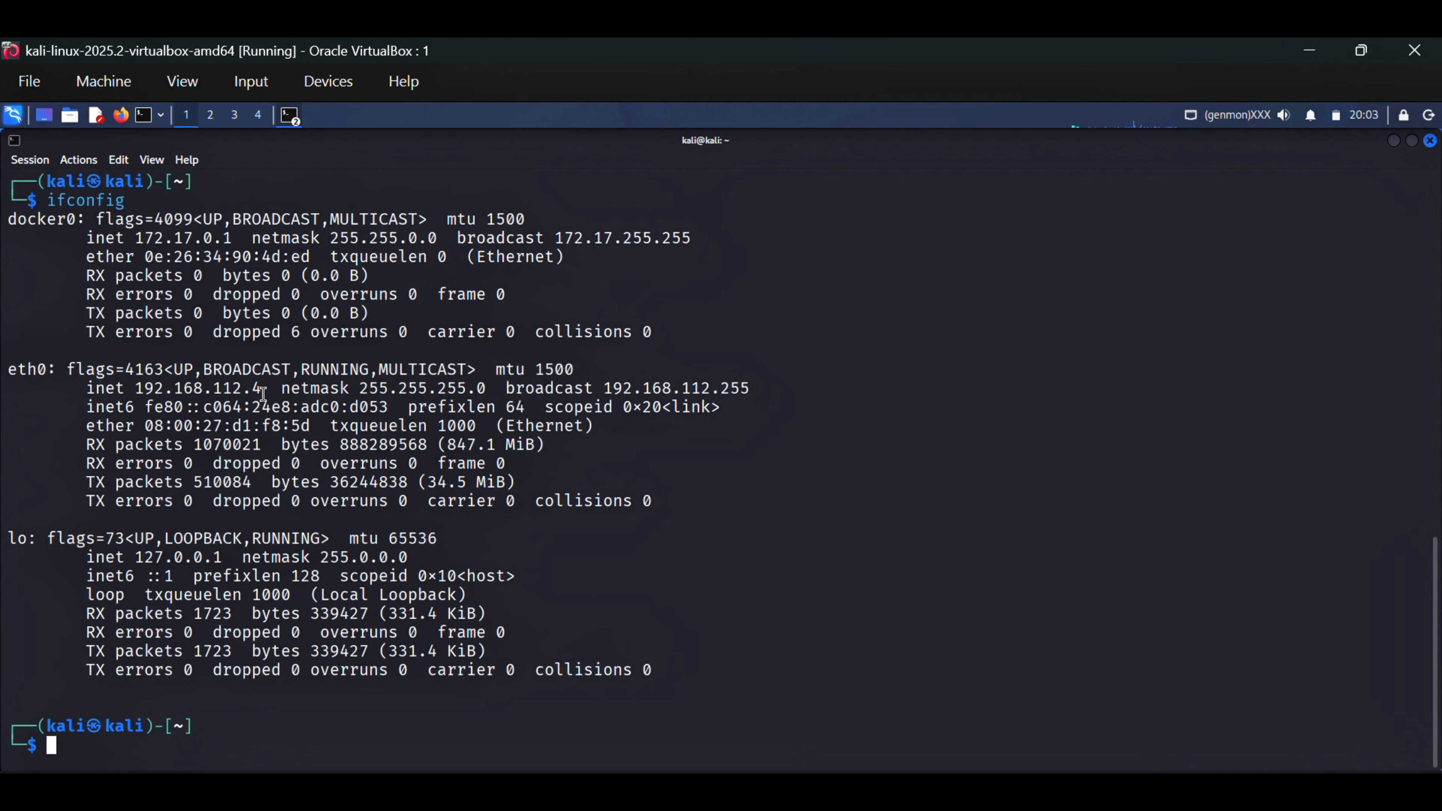
{"action": "left_click_drag", "start_coordinate": [264, 394], "coordinate": [262, 393]}
Ping 192.168.112.3 from the Kali terminal to test the connection, and stop the ping after a few replies
{"action": "left_click", "coordinate": [295, 754]}
{"action": "type", "text": "ping"}
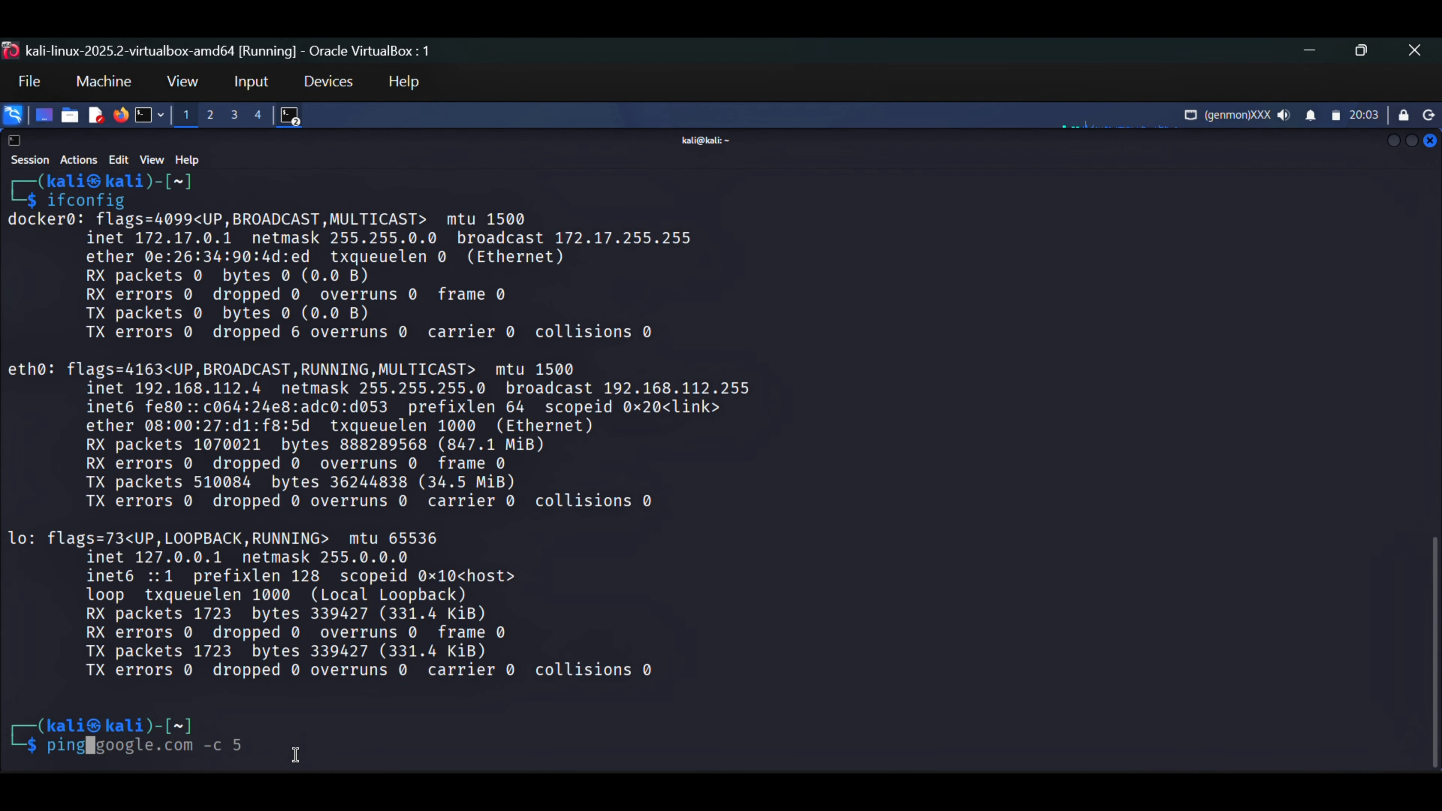
{"action": "type", "text": " 192.1"}
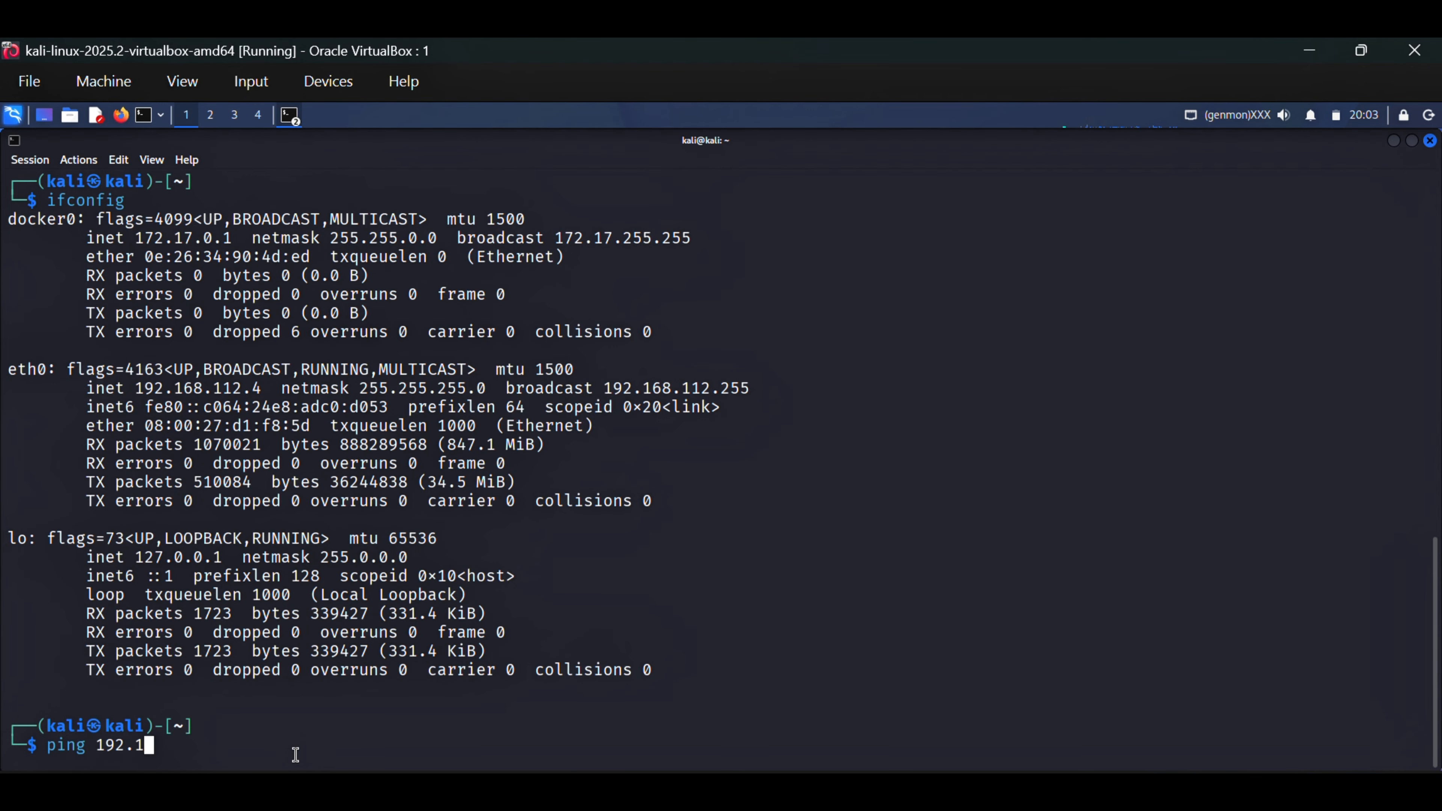
{"action": "type", "text": "68.112.3"}
{"action": "key", "text": "Return"}
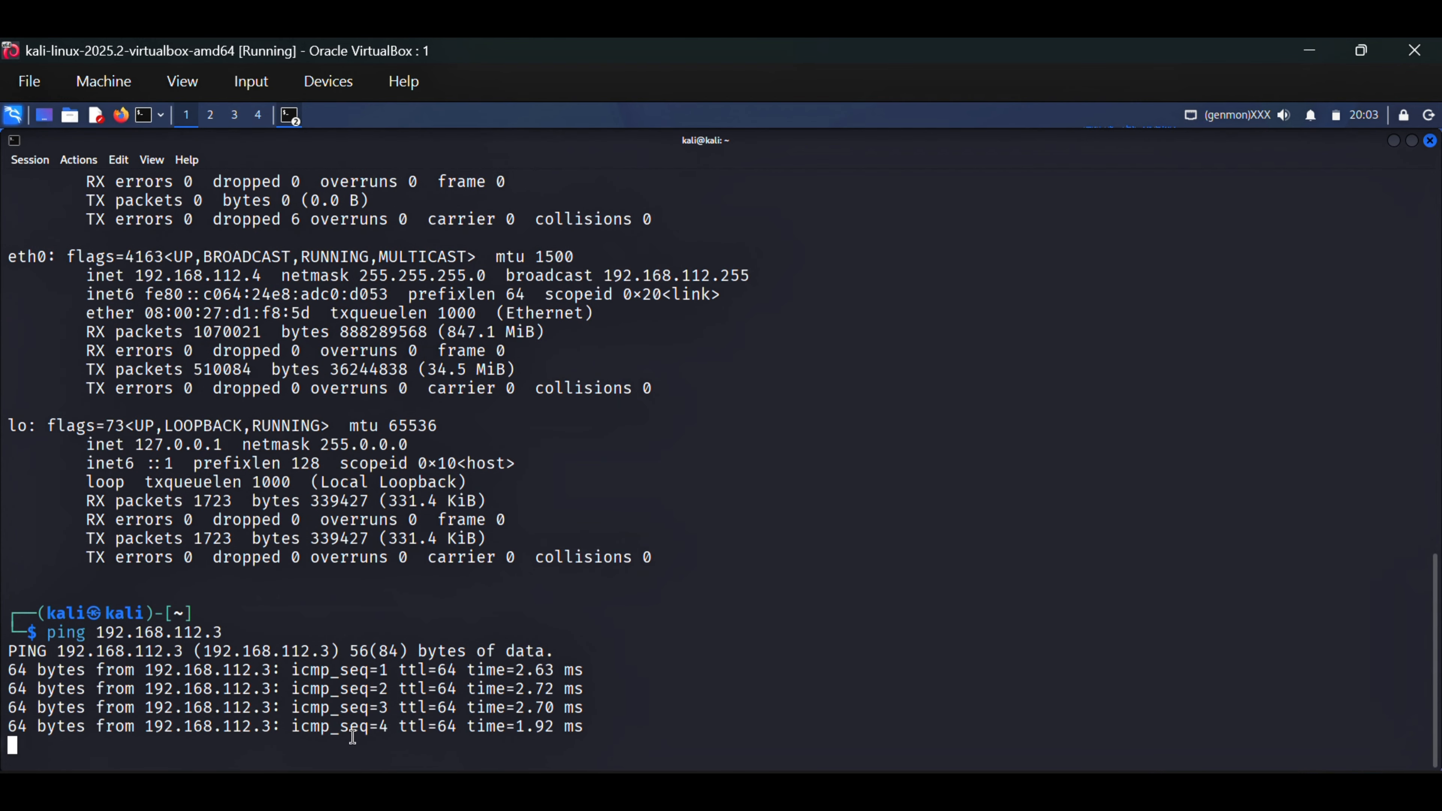
{"action": "key", "text": "ctrl+c"}
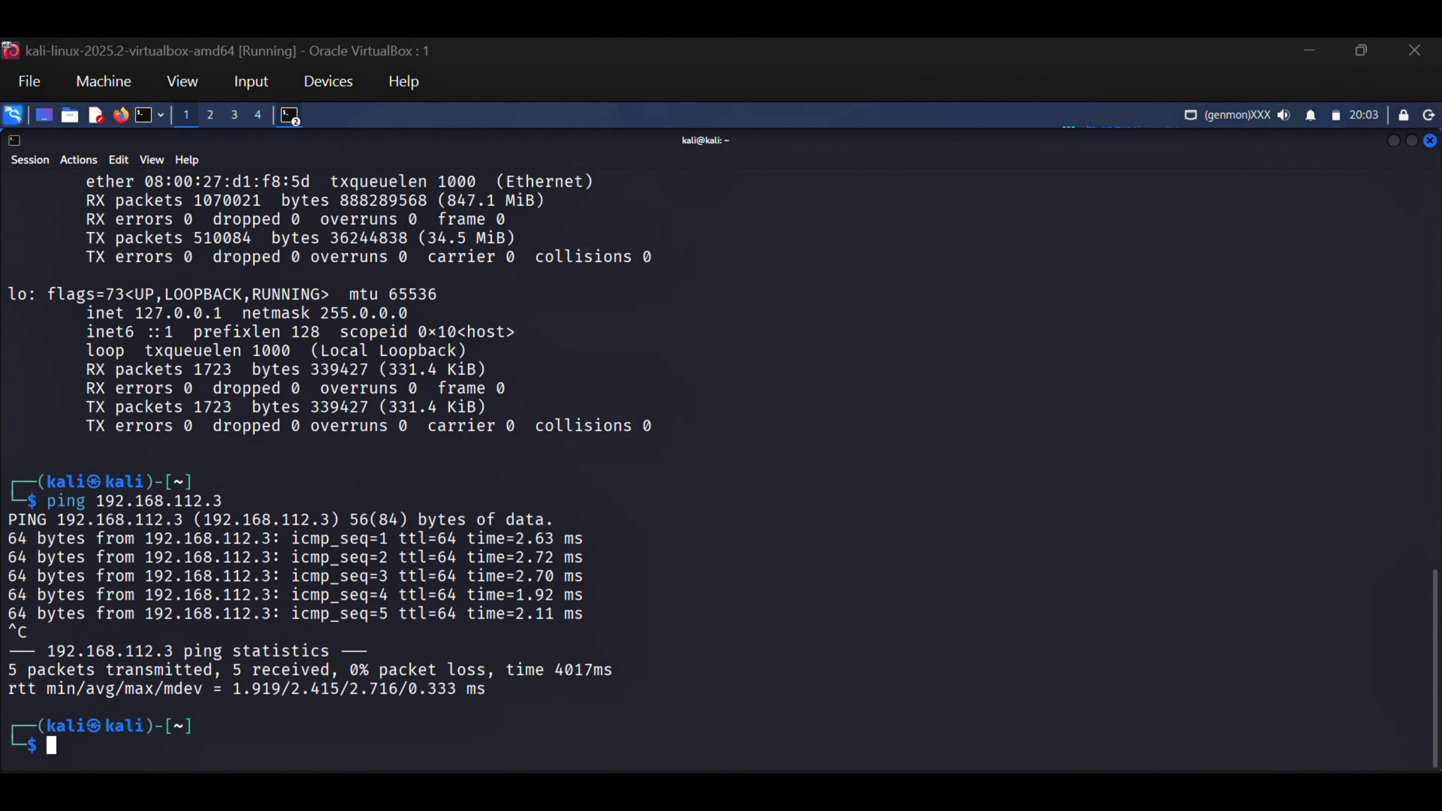
{"action": "left_click", "coordinate": [121, 116]}
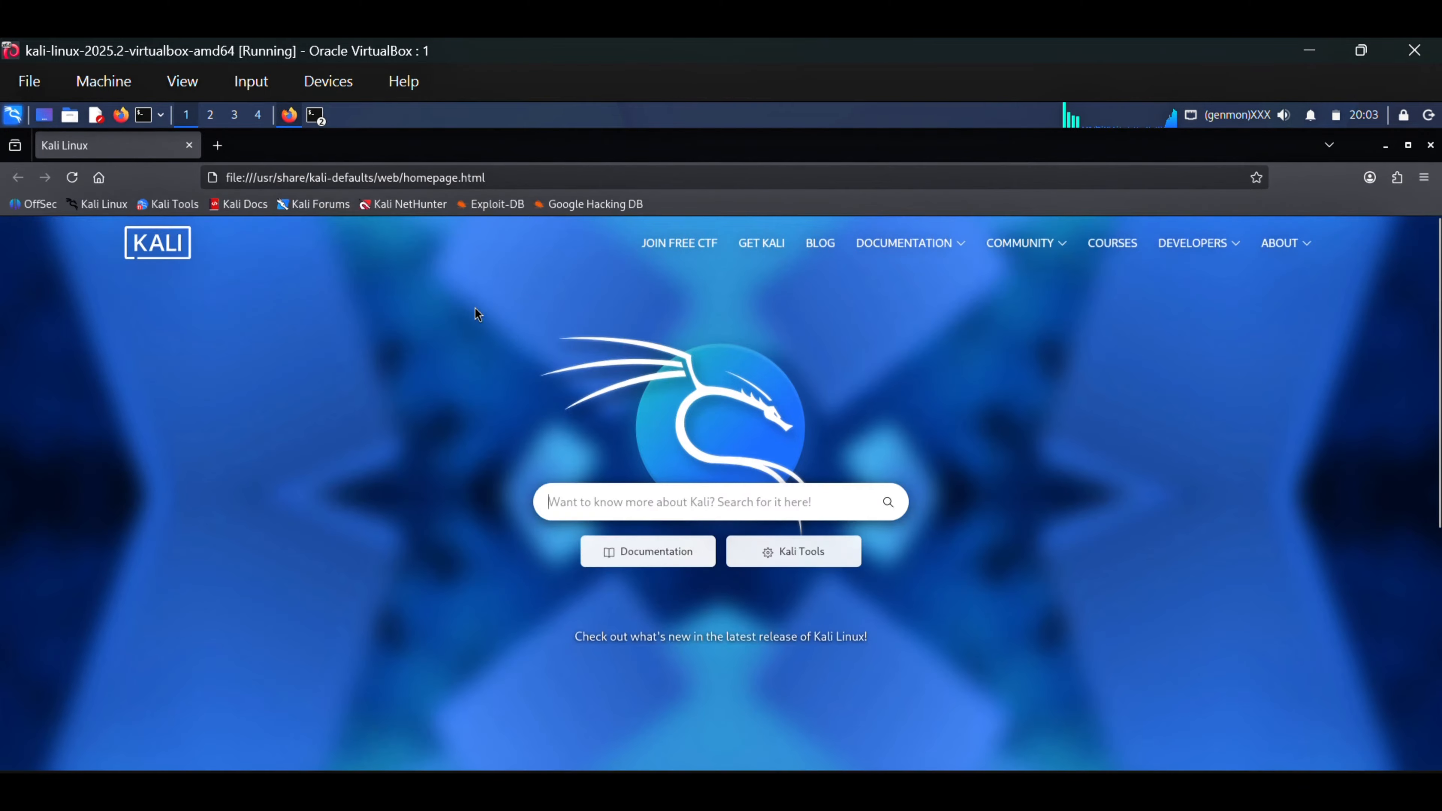
{"action": "left_click", "coordinate": [565, 182]}
{"action": "type", "text": "ht"}
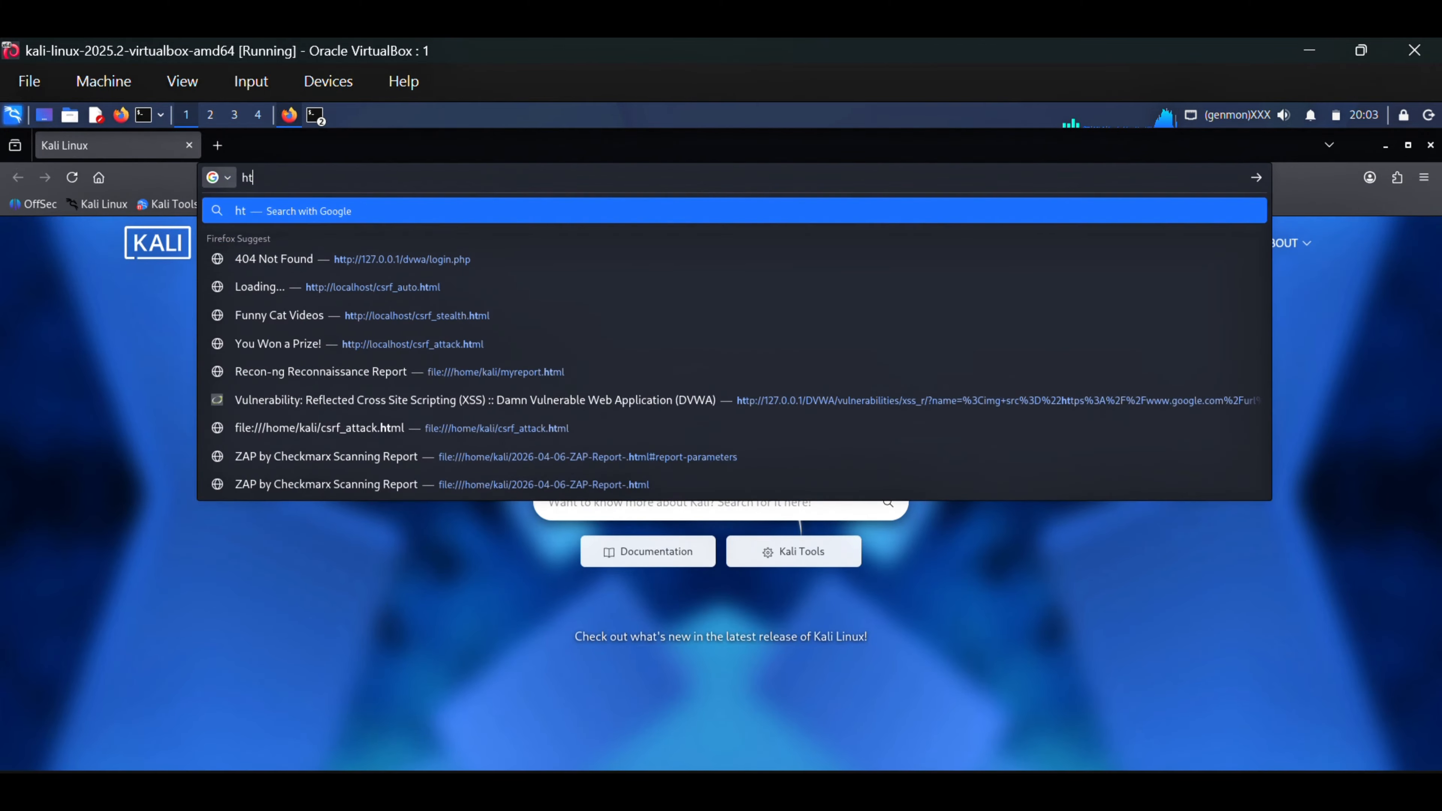
{"action": "type", "text": "tps://"}
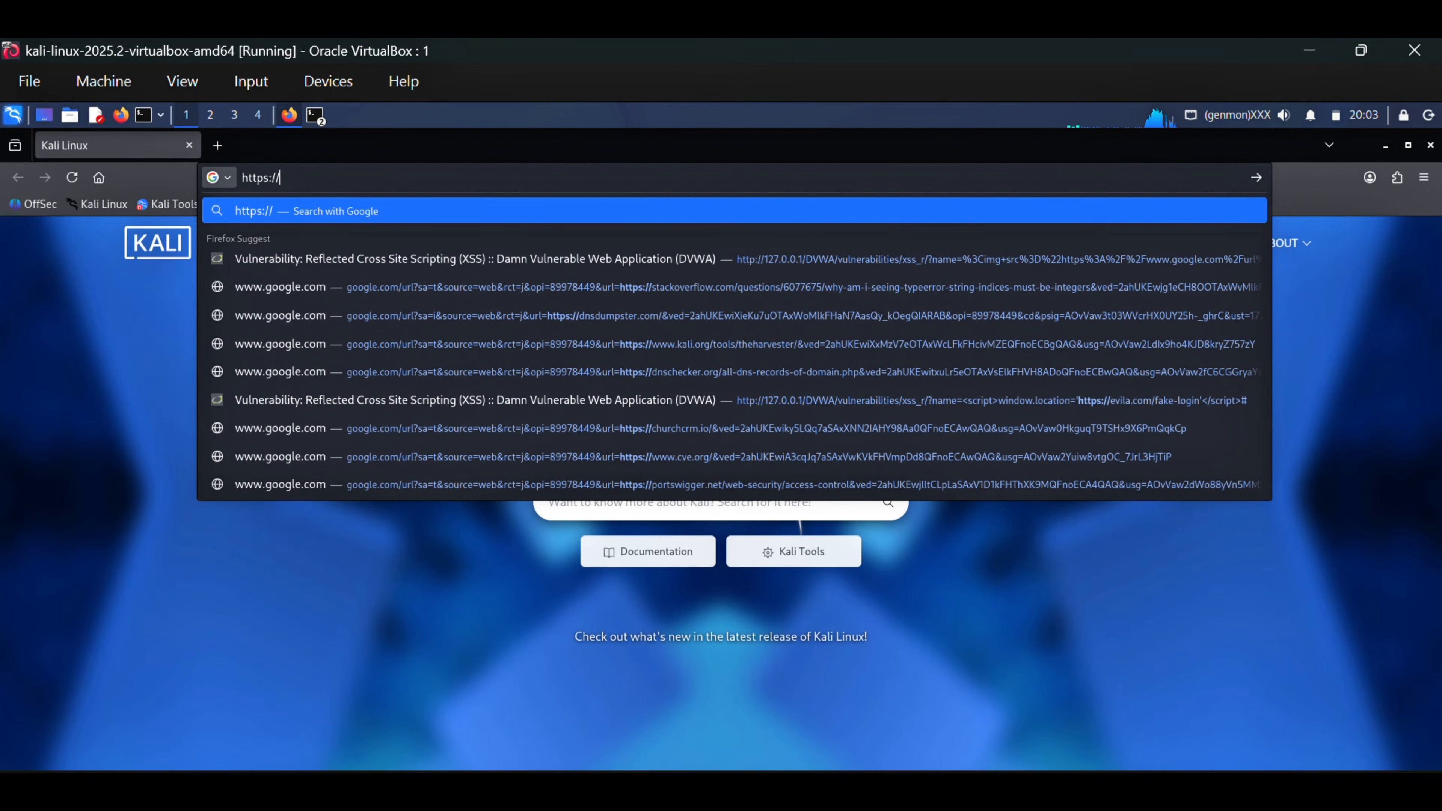
{"action": "type", "text": "locahost"}
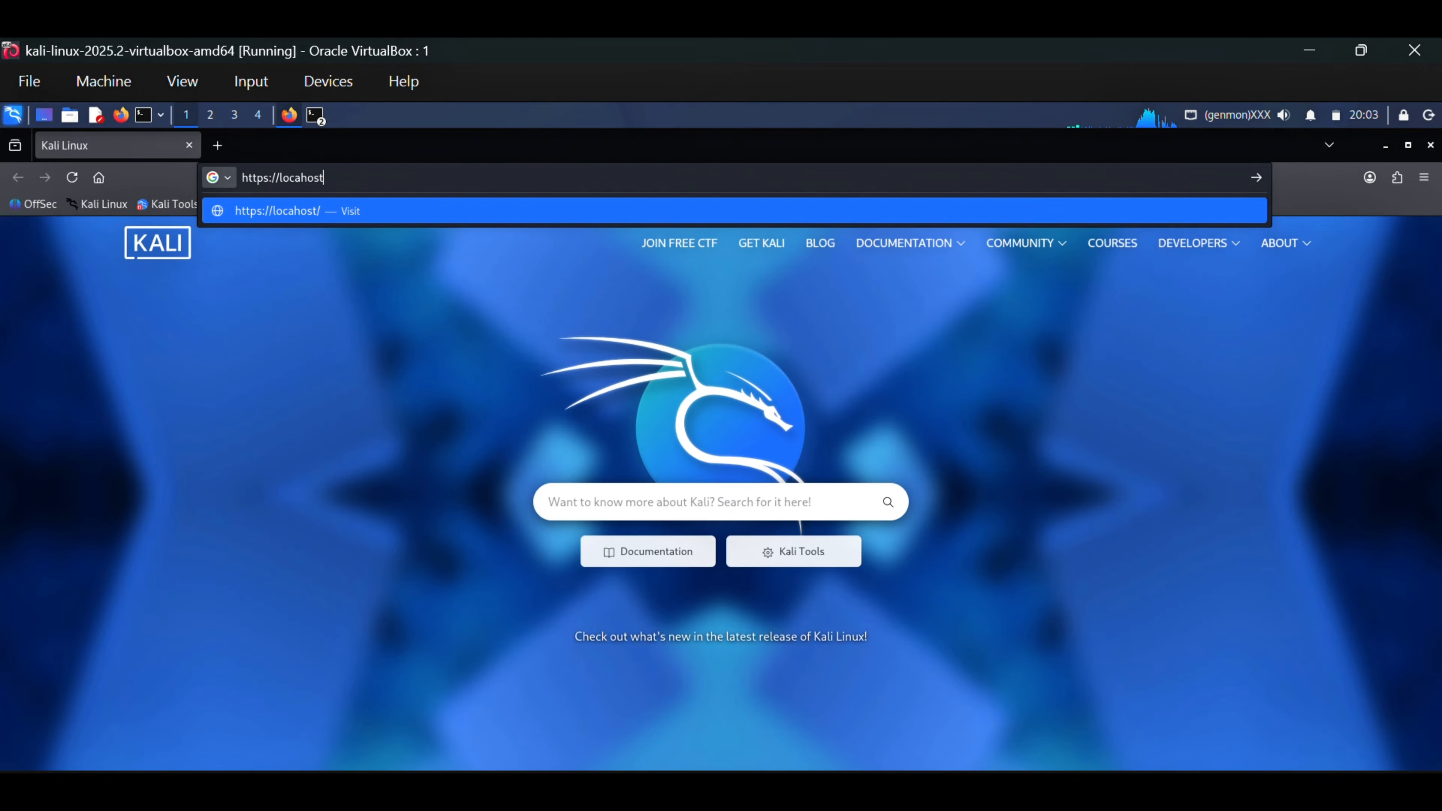
{"action": "type", "text": ":8834"}
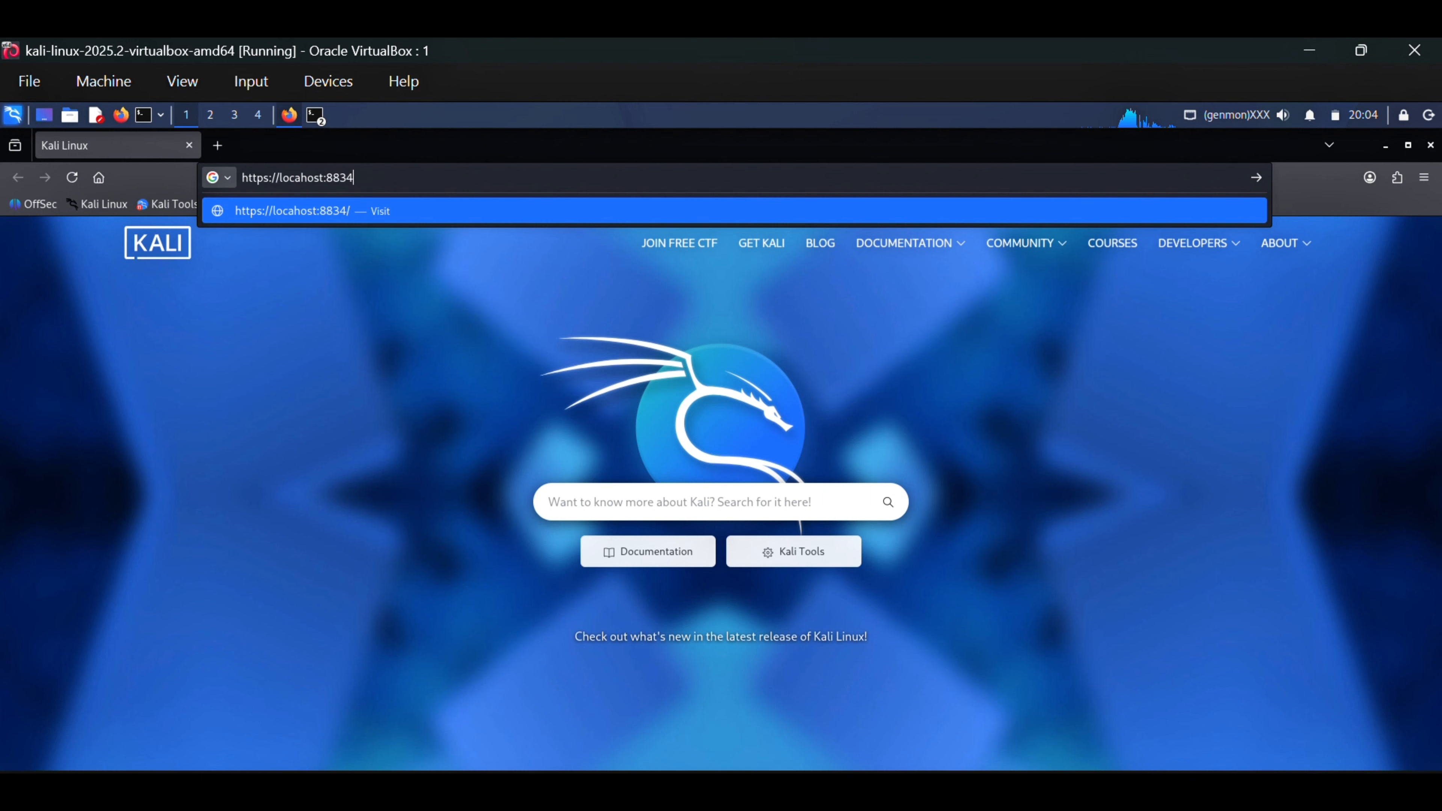
{"action": "key", "text": "Return"}
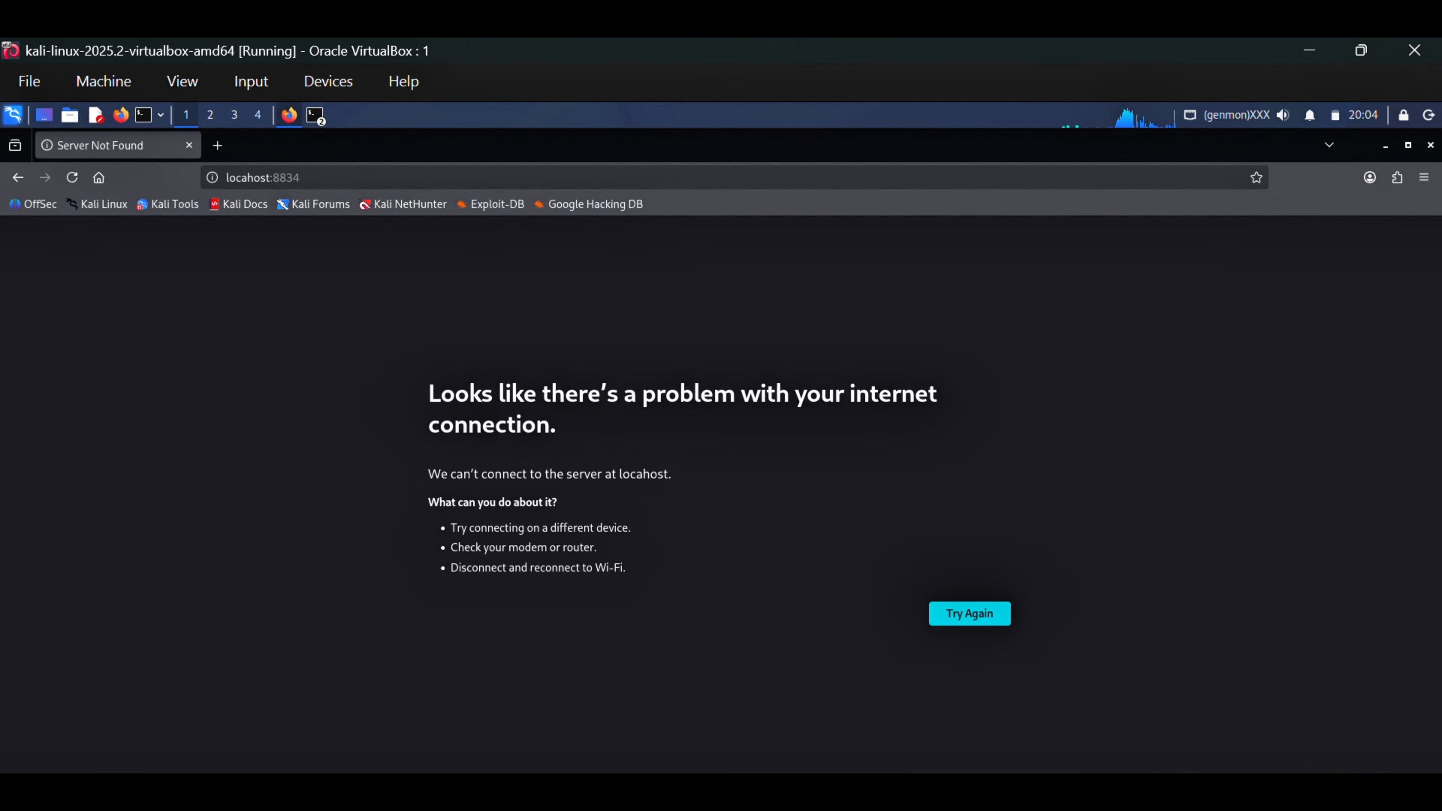
{"action": "left_click", "coordinate": [267, 179]}
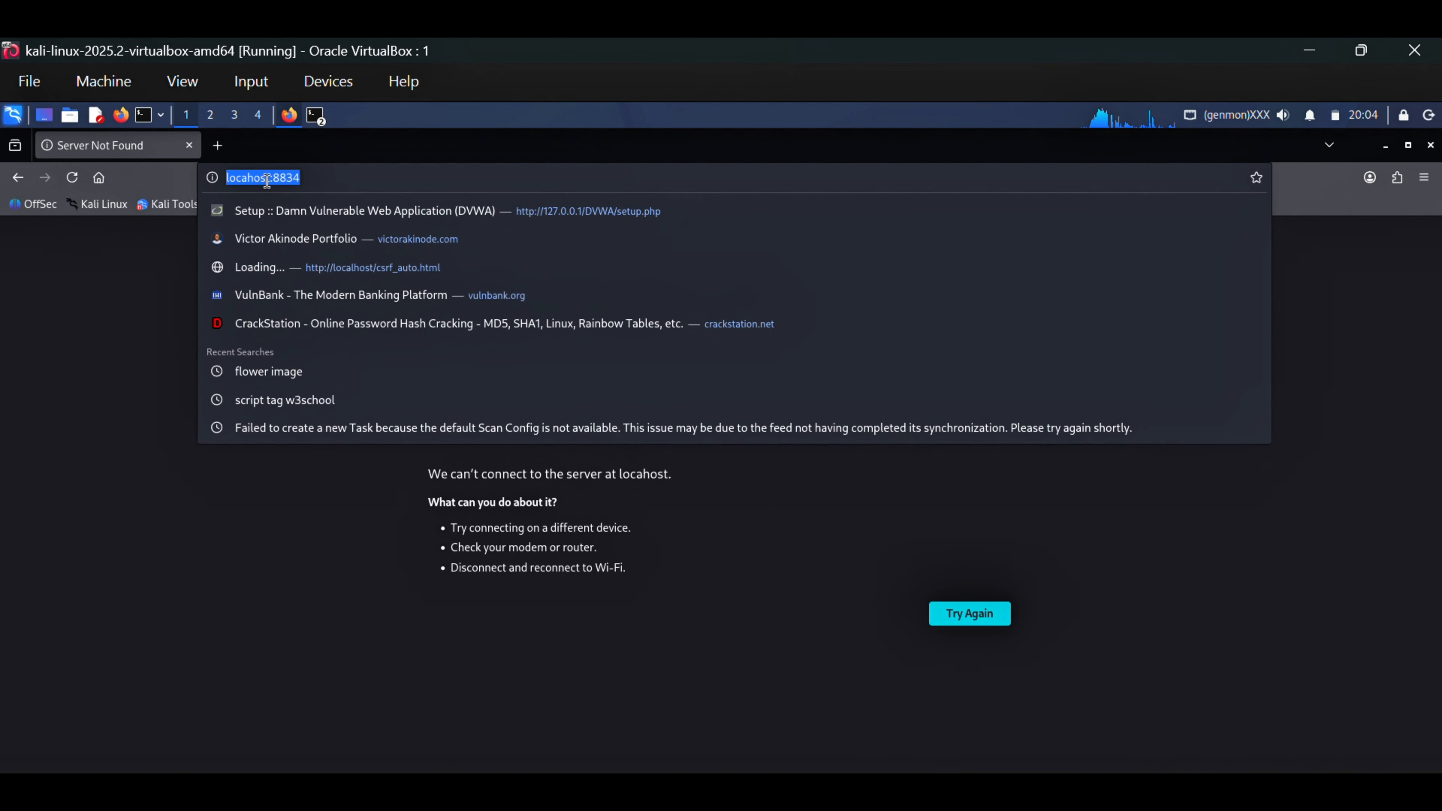
{"action": "left_click", "coordinate": [268, 179]}
{"action": "type", "text": "l"}
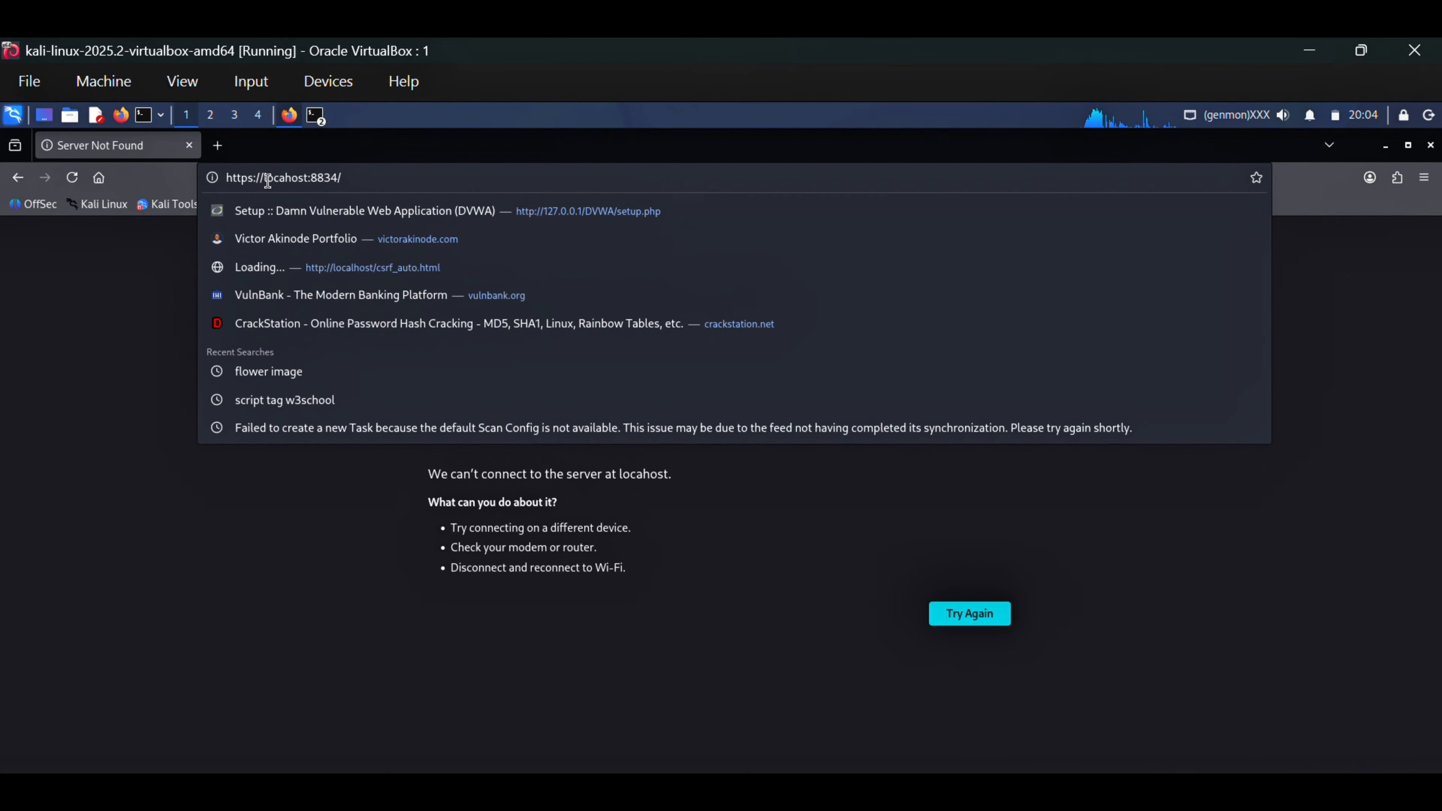
{"action": "key", "text": "Return"}
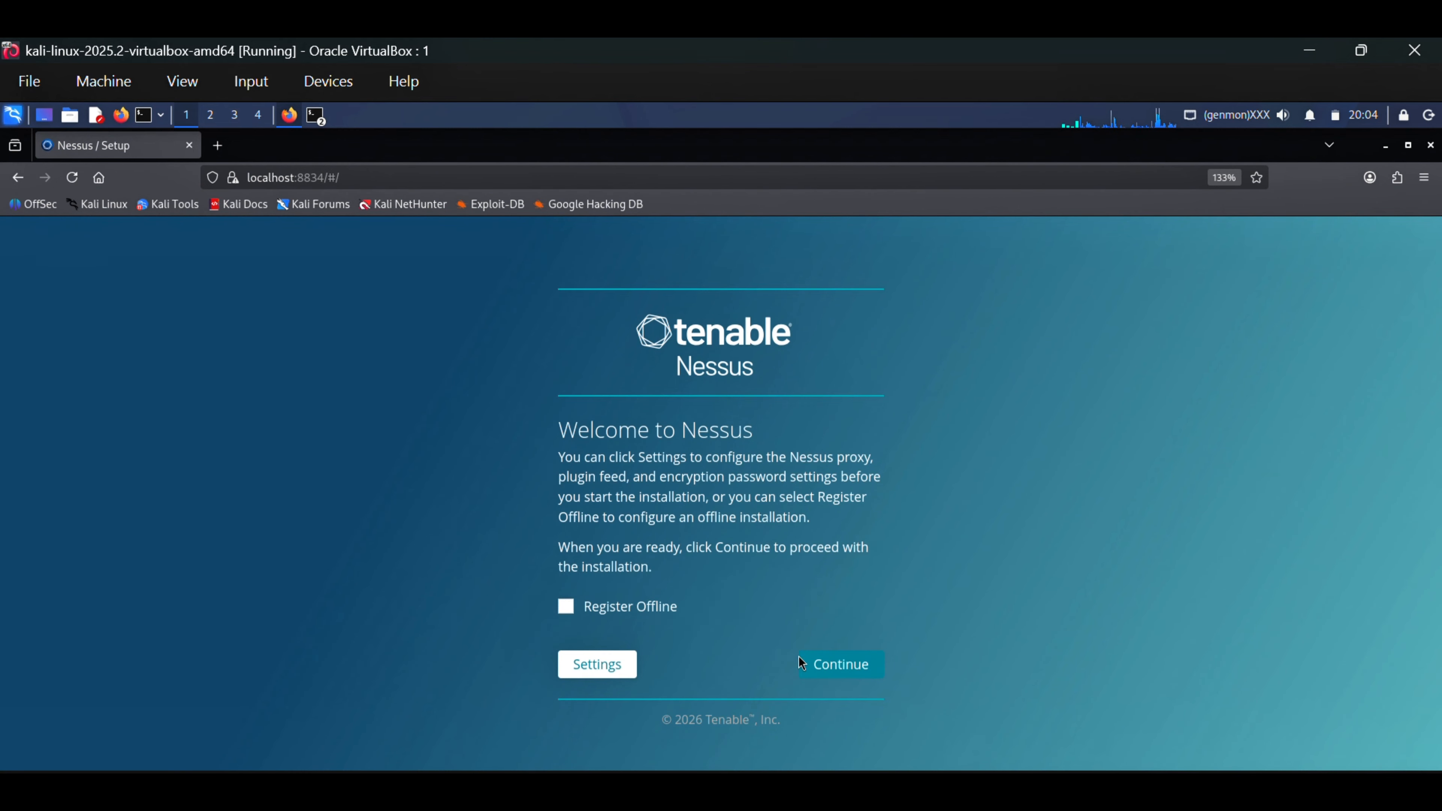
Proceed past the Nessus welcome page and continue the setup with Nessus Expert as the product
{"action": "left_click", "coordinate": [842, 666]}
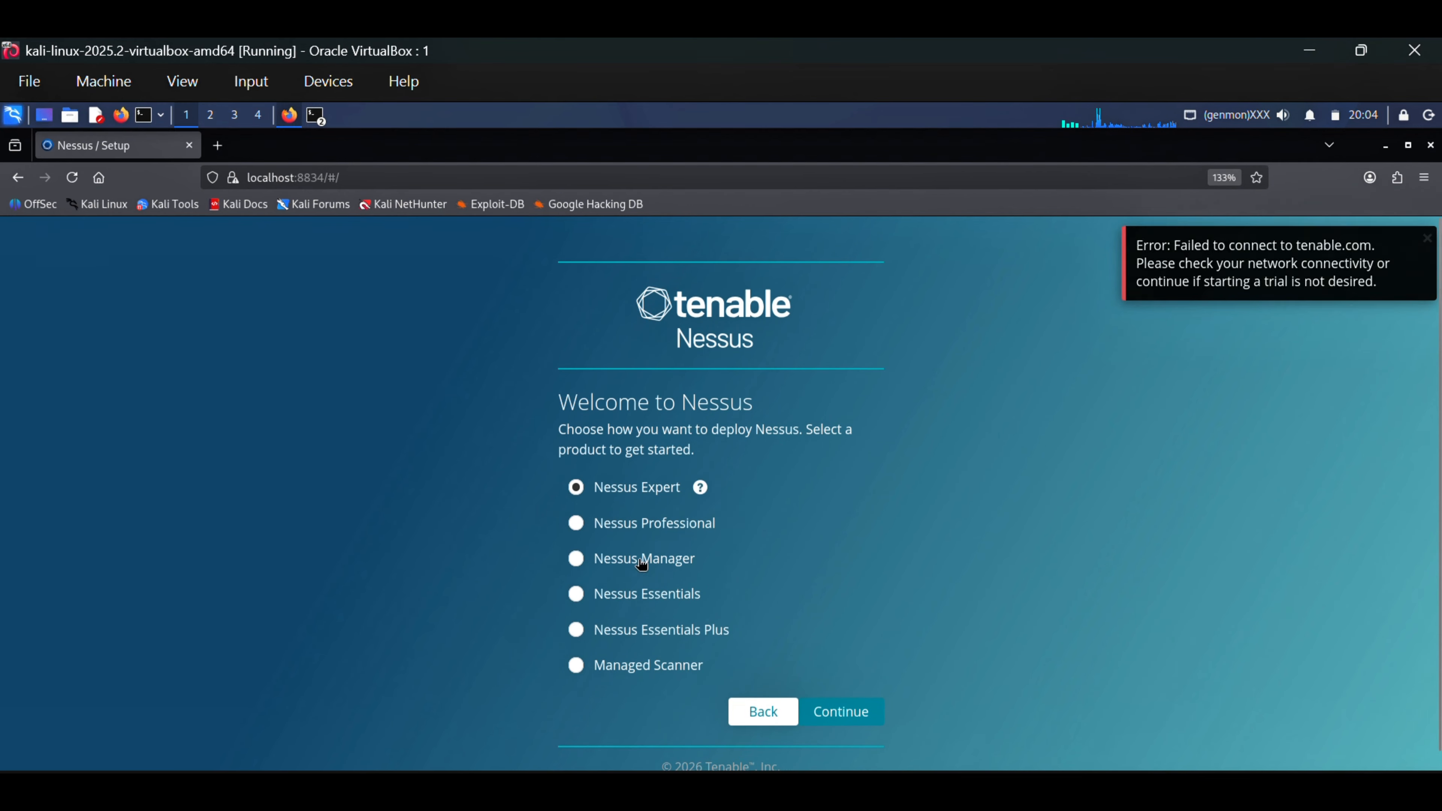
{"action": "left_click", "coordinate": [858, 715]}
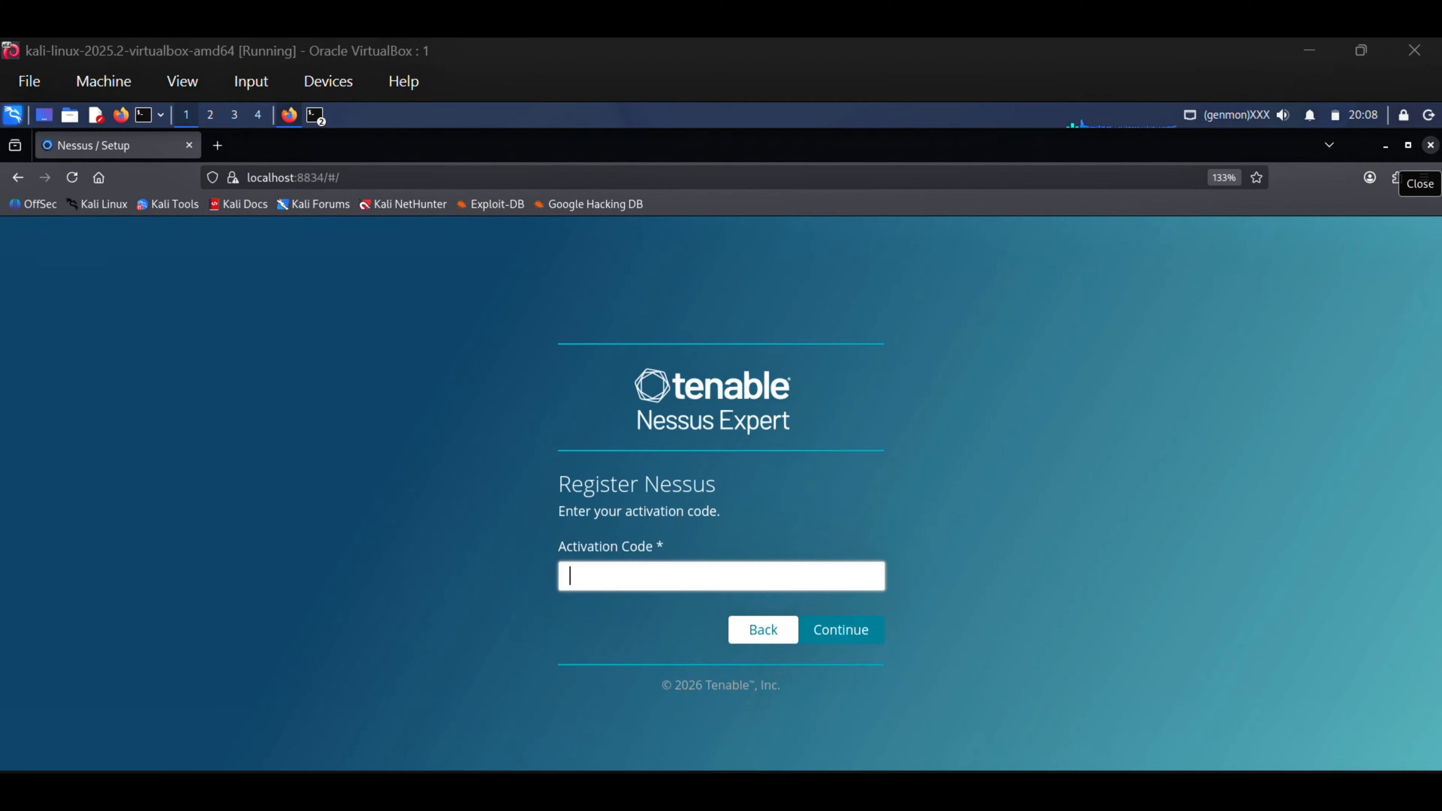
{"action": "left_click_drag", "start_coordinate": [868, 43], "coordinate": [271, 221]}
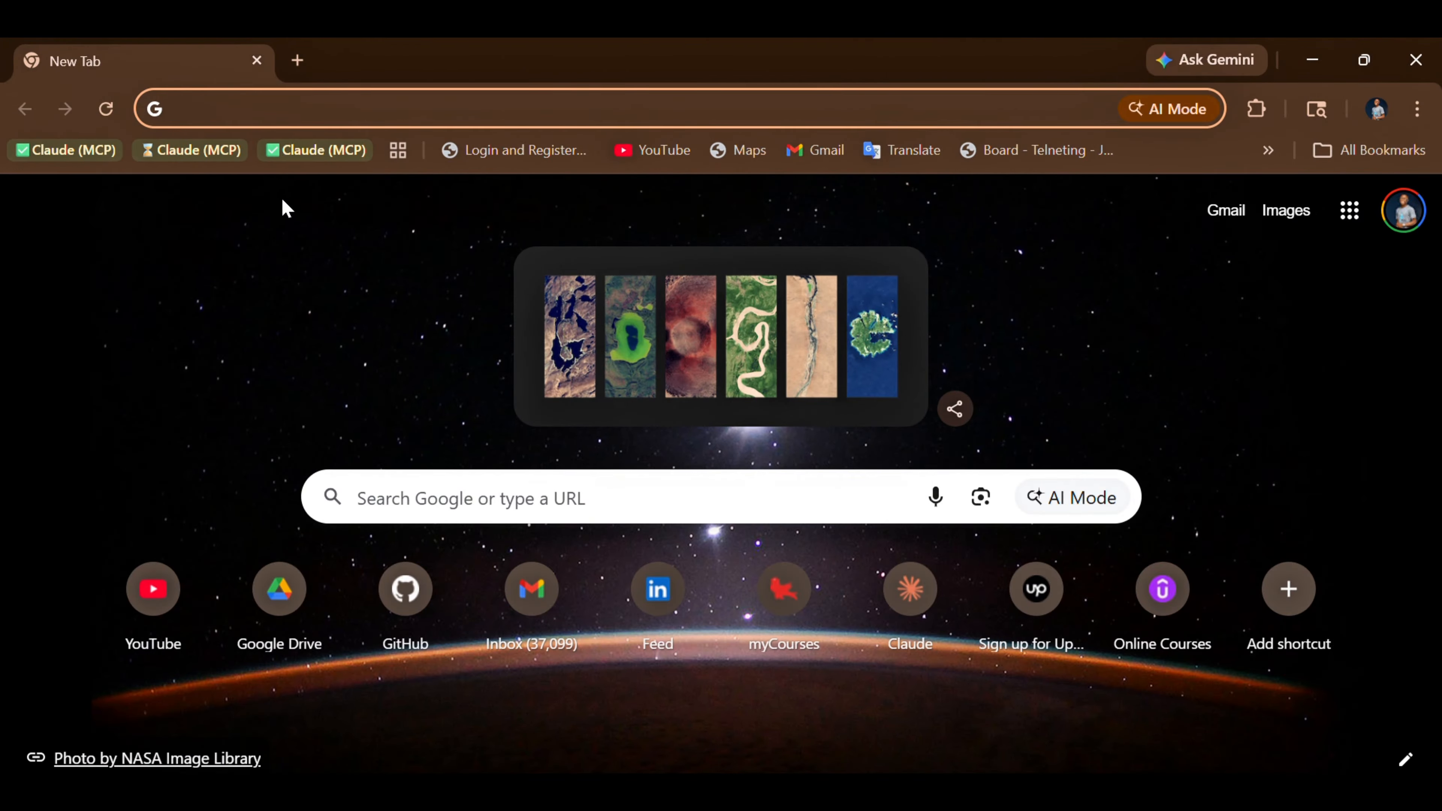
{"action": "left_click", "coordinate": [262, 112]}
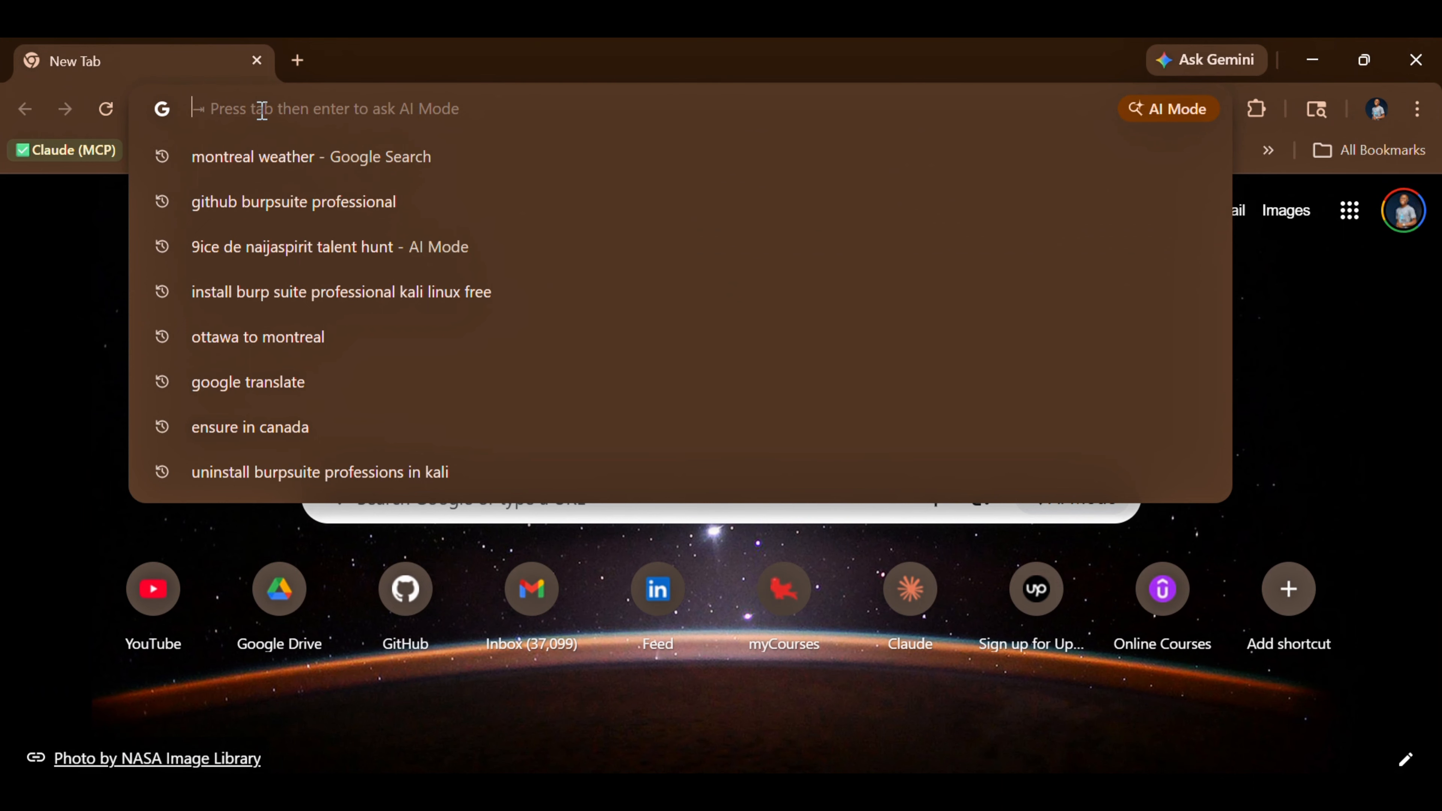
{"action": "key", "text": "ctrl+v"}
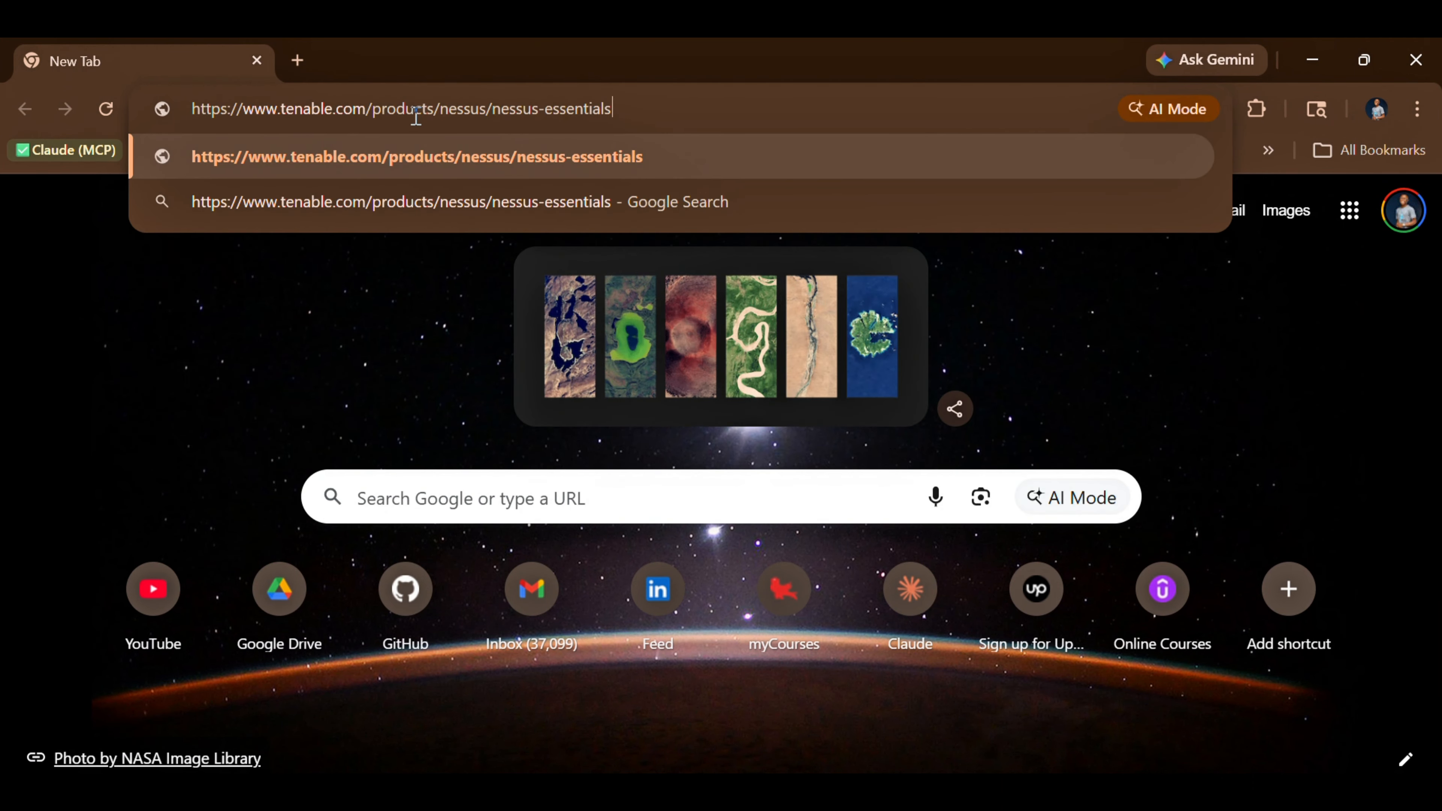
{"action": "left_click", "coordinate": [741, 158]}
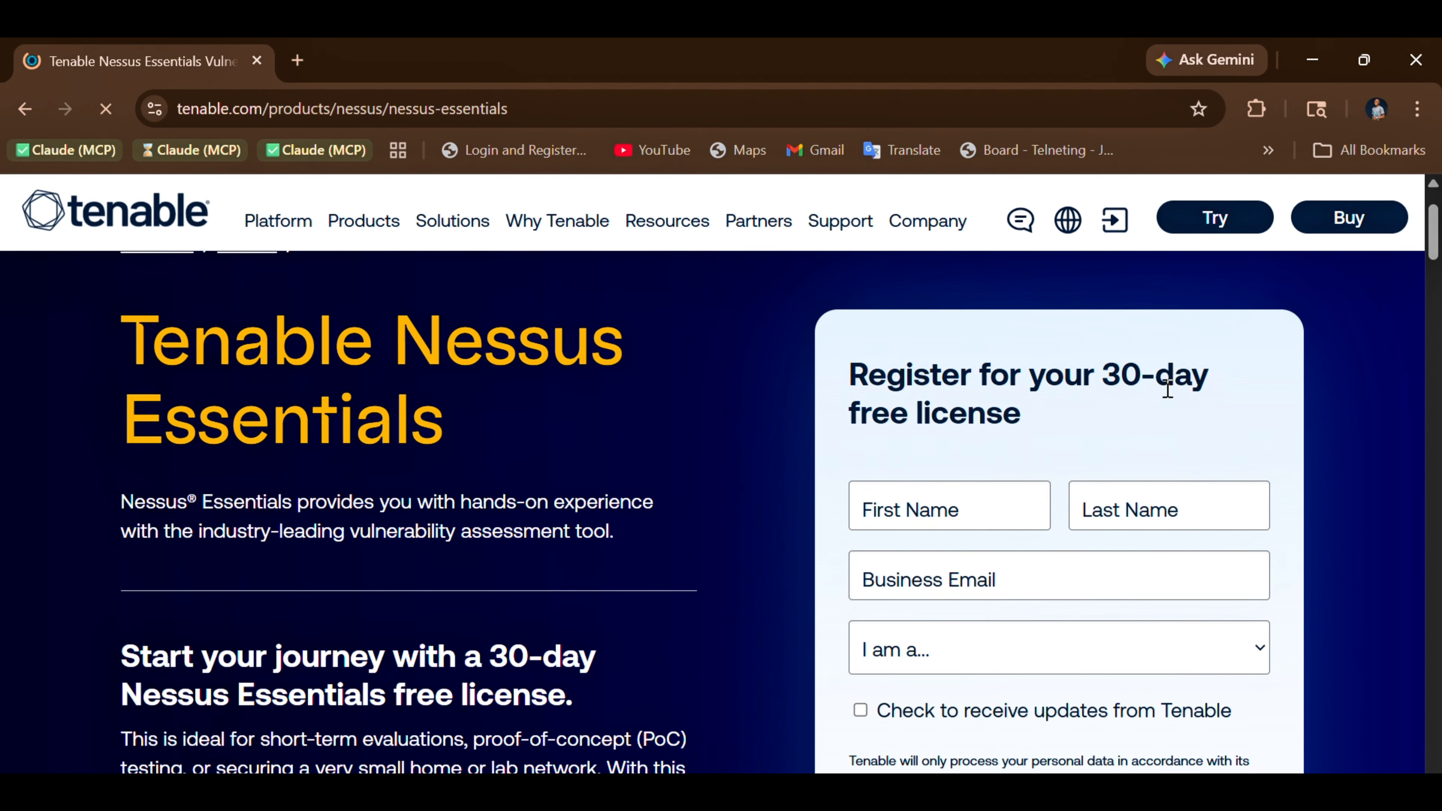
Autofill the registrant's first and last name in the 30-day license form and clear the business email
{"action": "left_click", "coordinate": [1042, 509]}
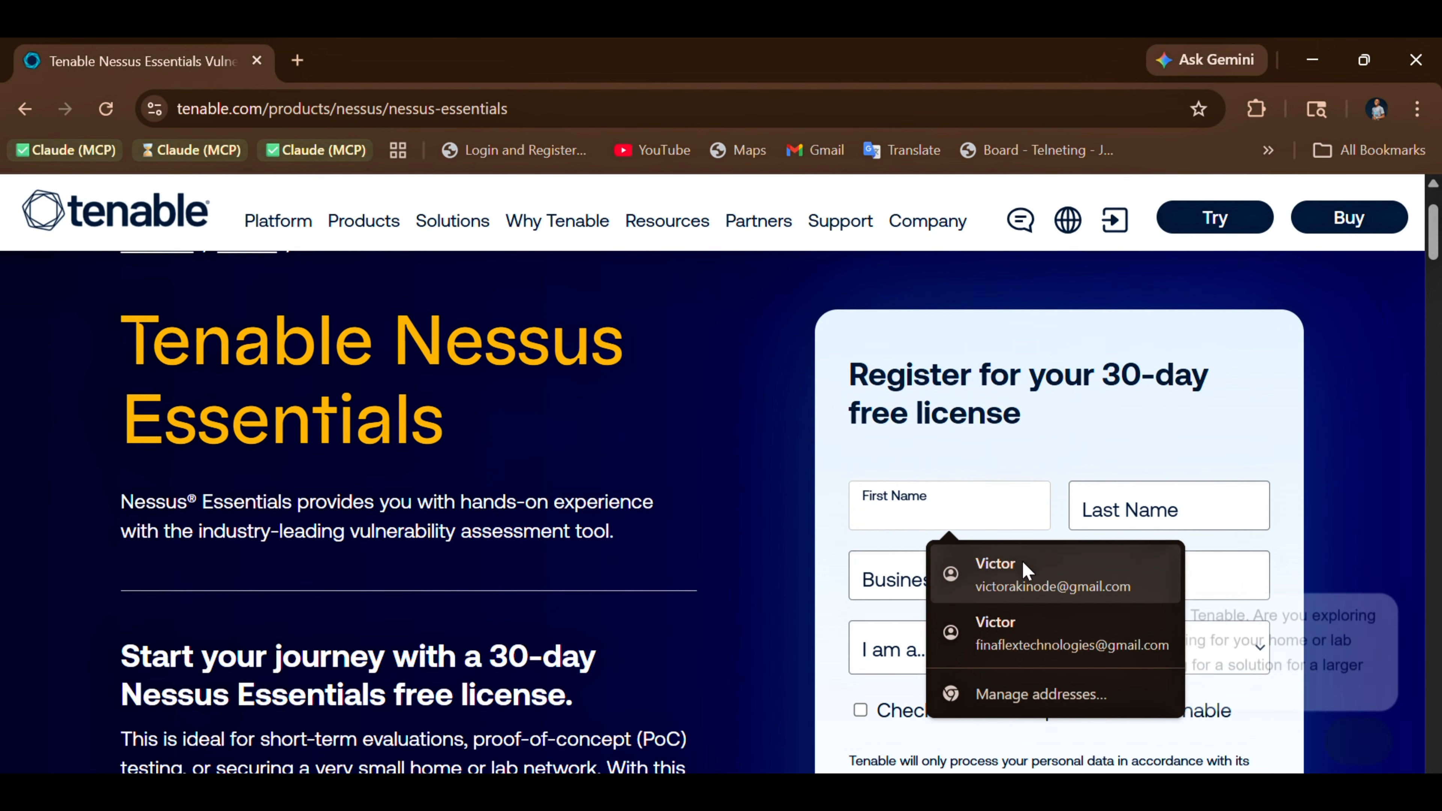
{"action": "left_click", "coordinate": [1028, 572]}
{"action": "triple_click", "coordinate": [1090, 574]}
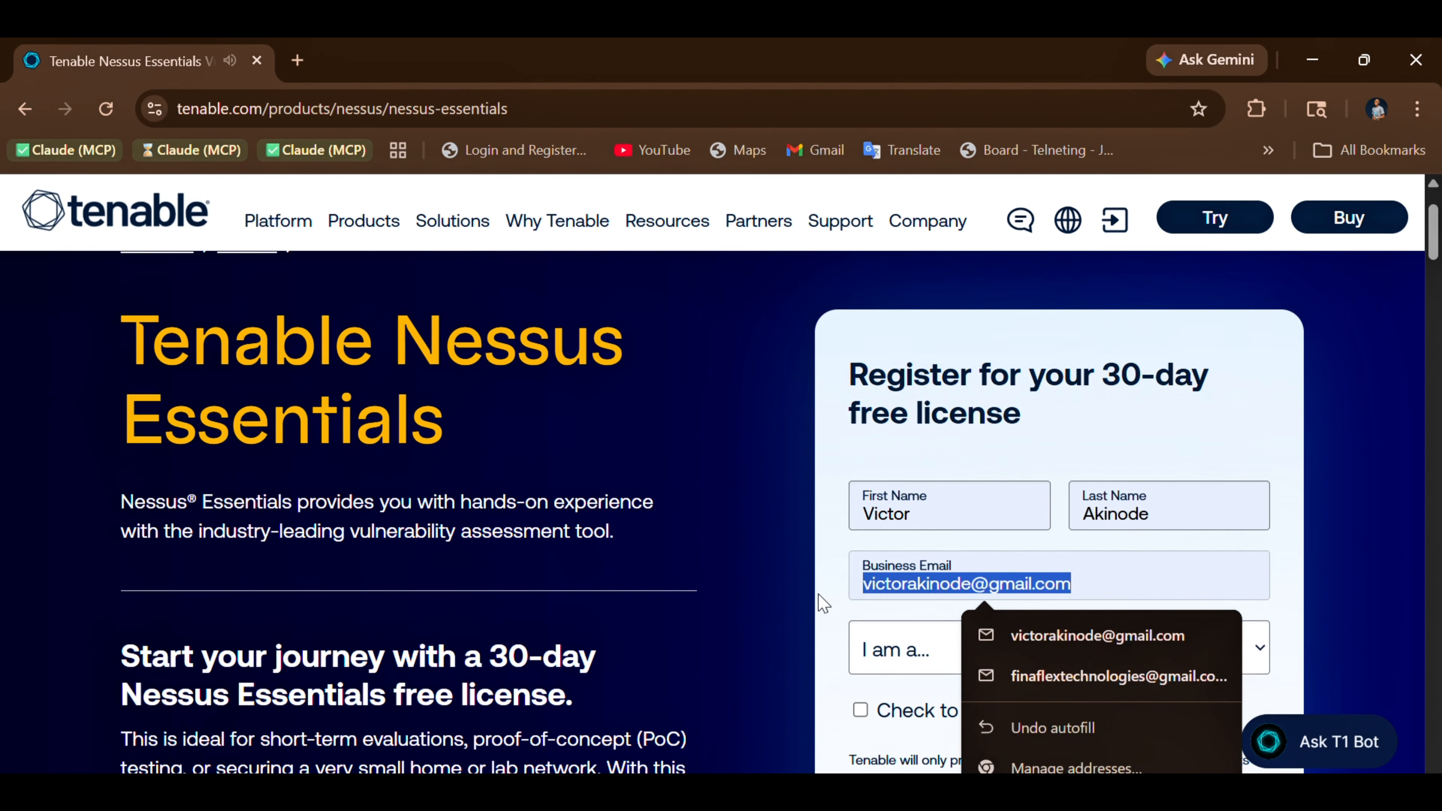
{"action": "key", "text": "BackSpace"}
Search for "temp mail" in a new tab, open temp-mail.org, and copy the temporary email address
{"action": "key", "text": "ctrl+t"}
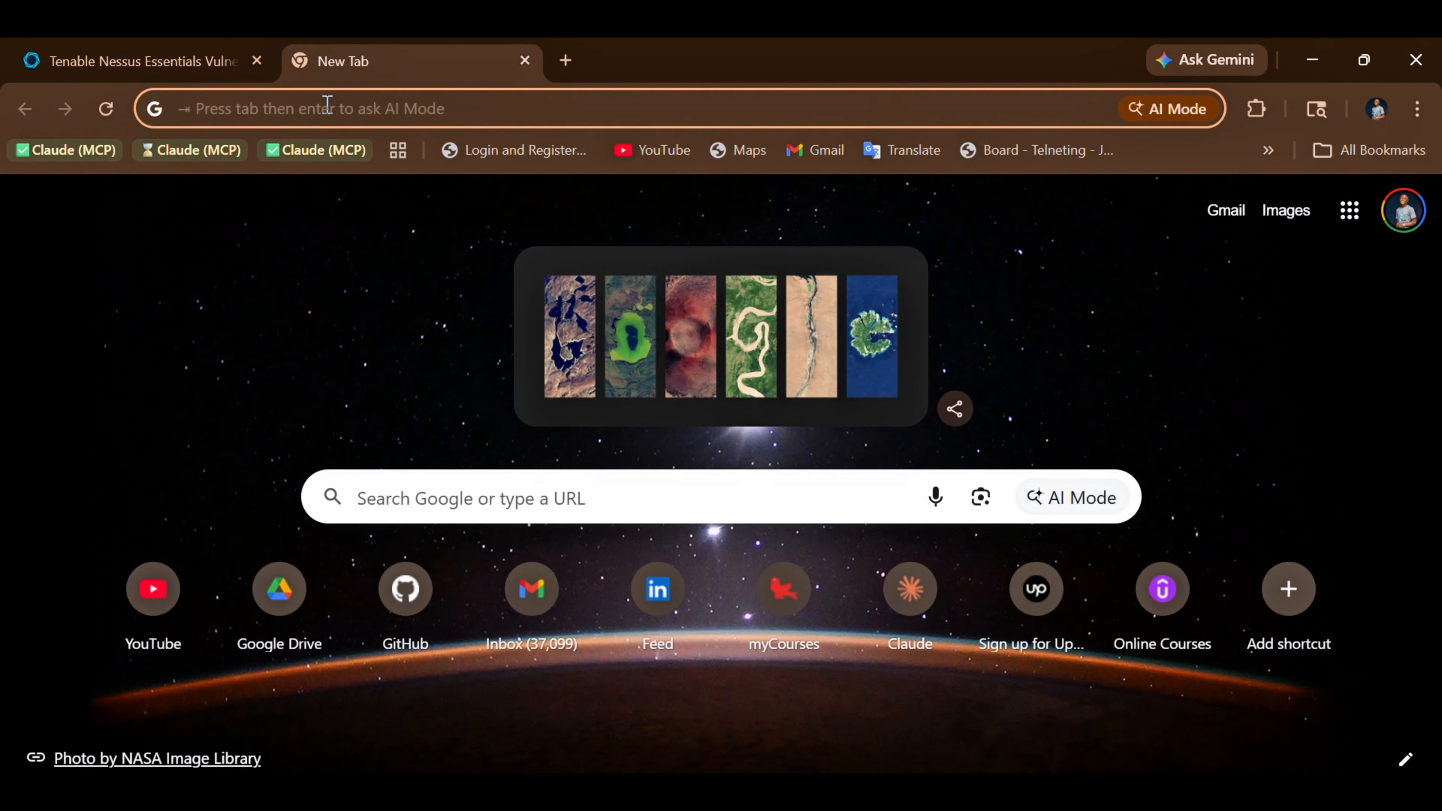
{"action": "type", "text": "temp mail"}
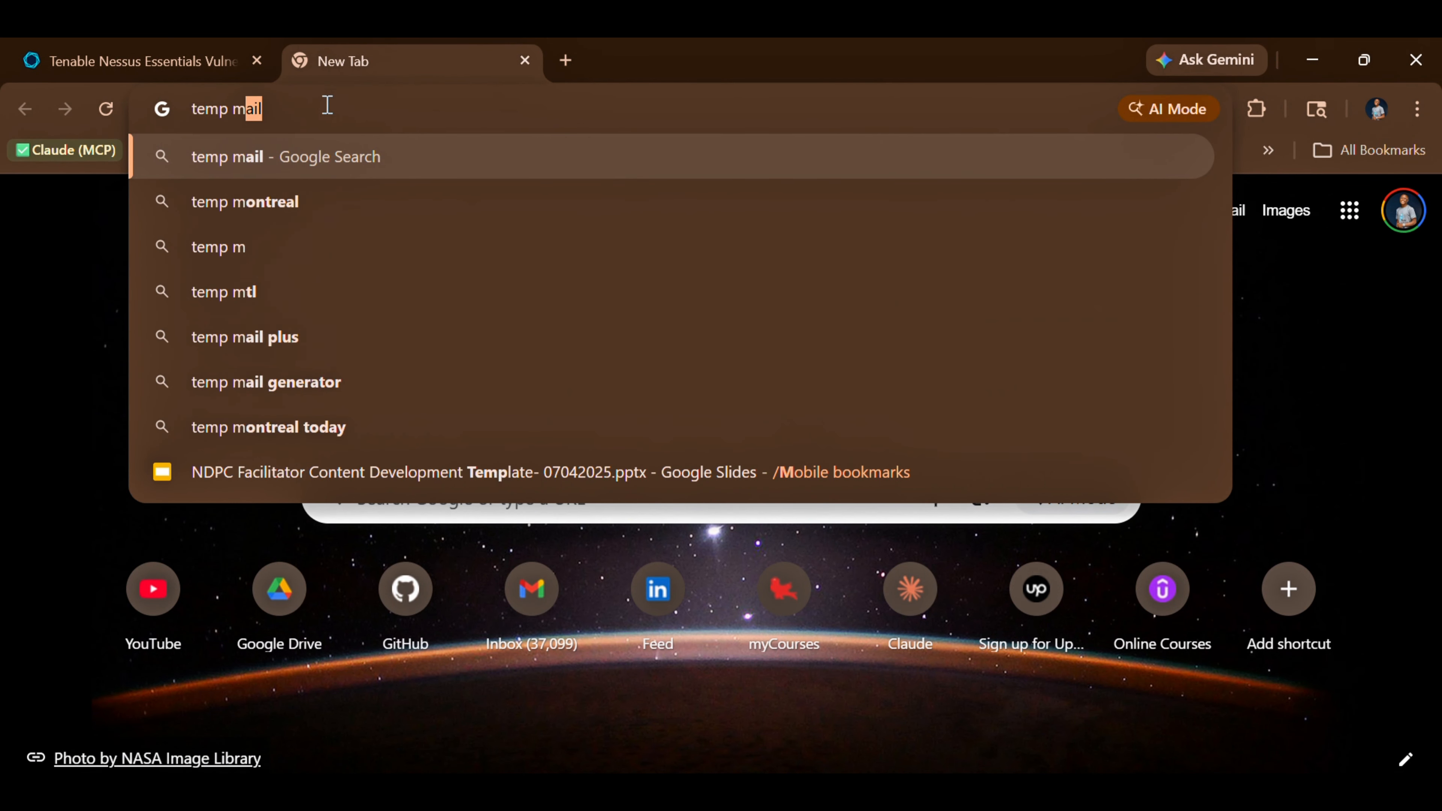
{"action": "key", "text": "Return"}
{"action": "left_click", "coordinate": [376, 420]}
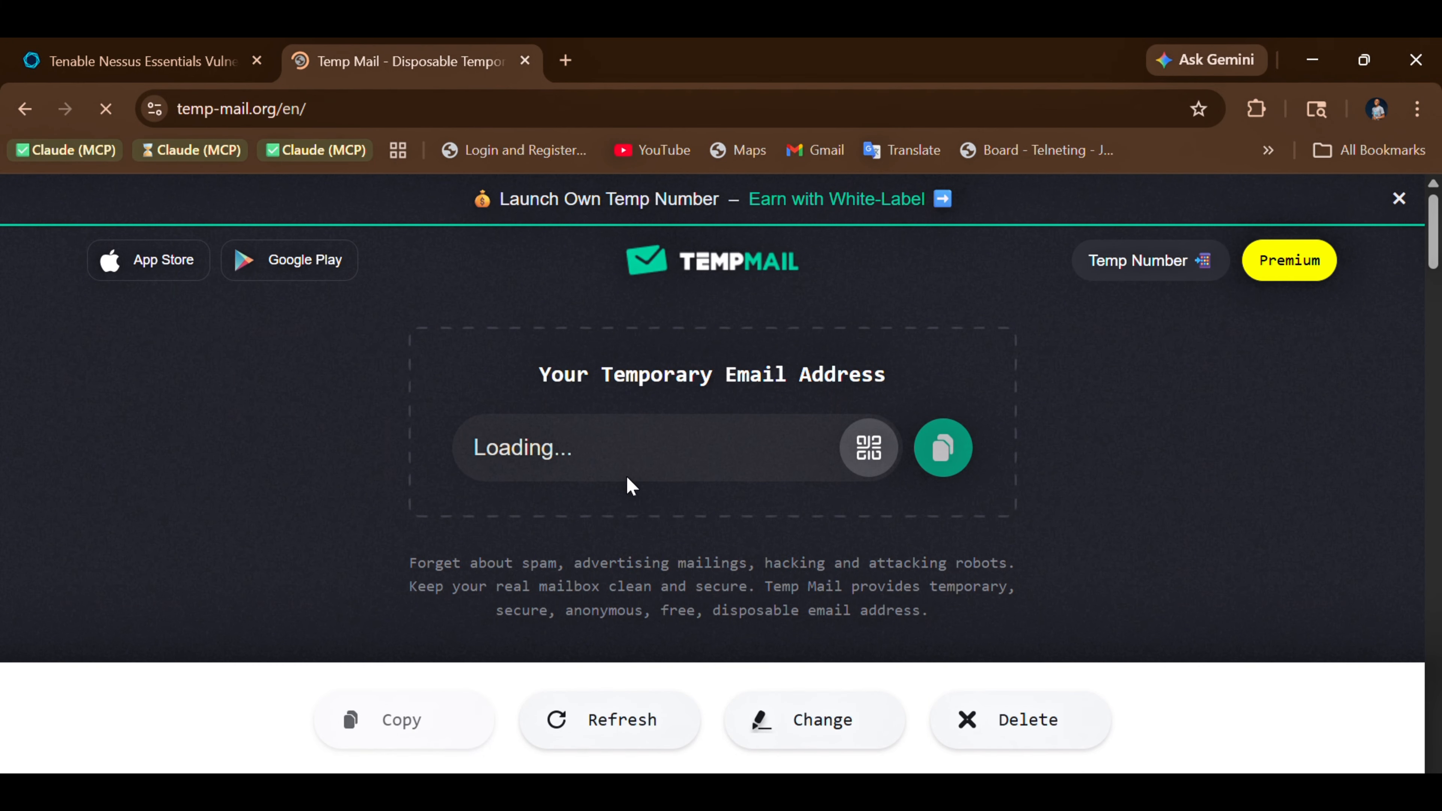
{"action": "left_click", "coordinate": [941, 454]}
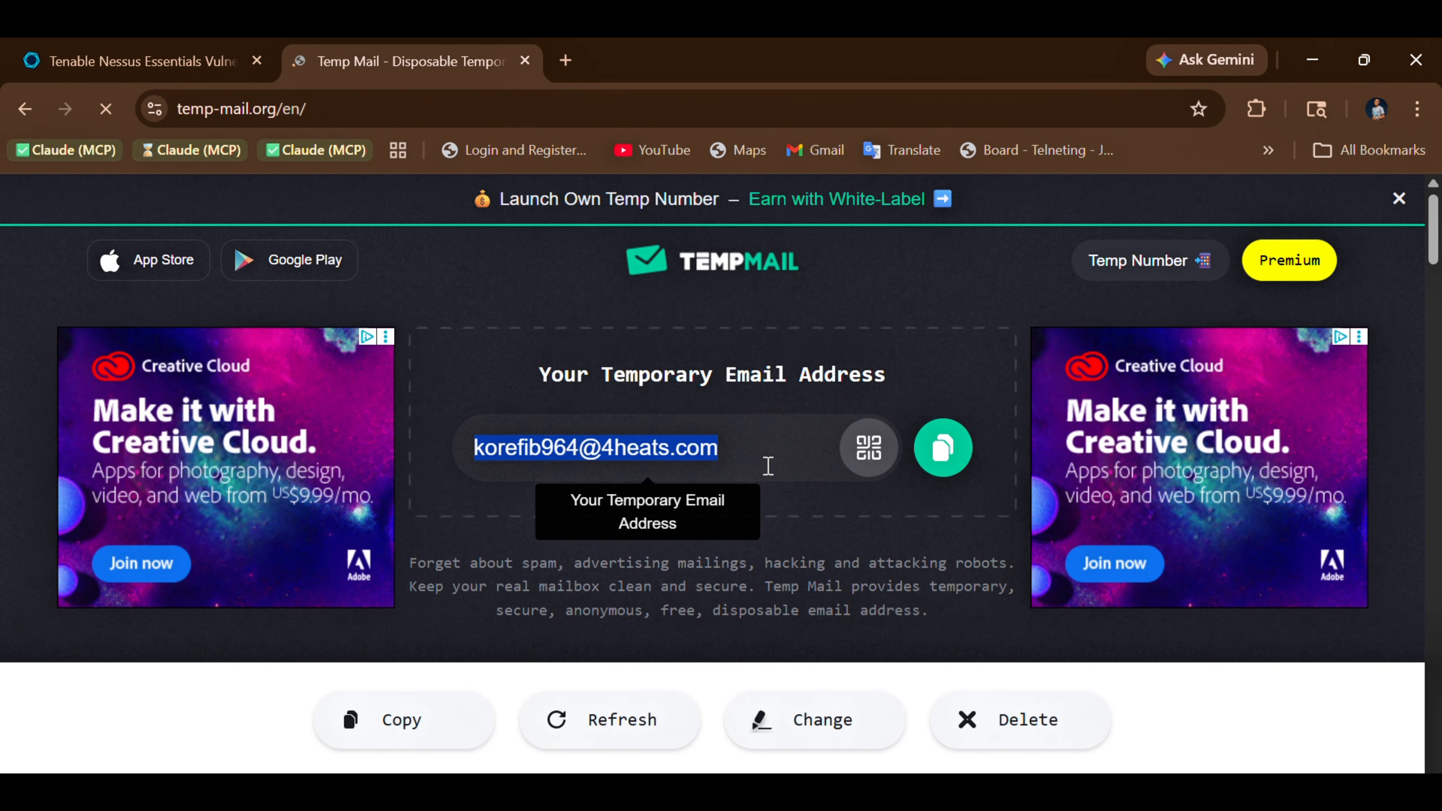
{"action": "left_click", "coordinate": [941, 450]}
Open the "Welcome to Tenable Nessus!" email in the temporary inbox and copy the Nessus Essentials activation code
{"action": "scroll", "coordinate": [476, 564], "scroll_direction": "down", "scroll_amount": 5}
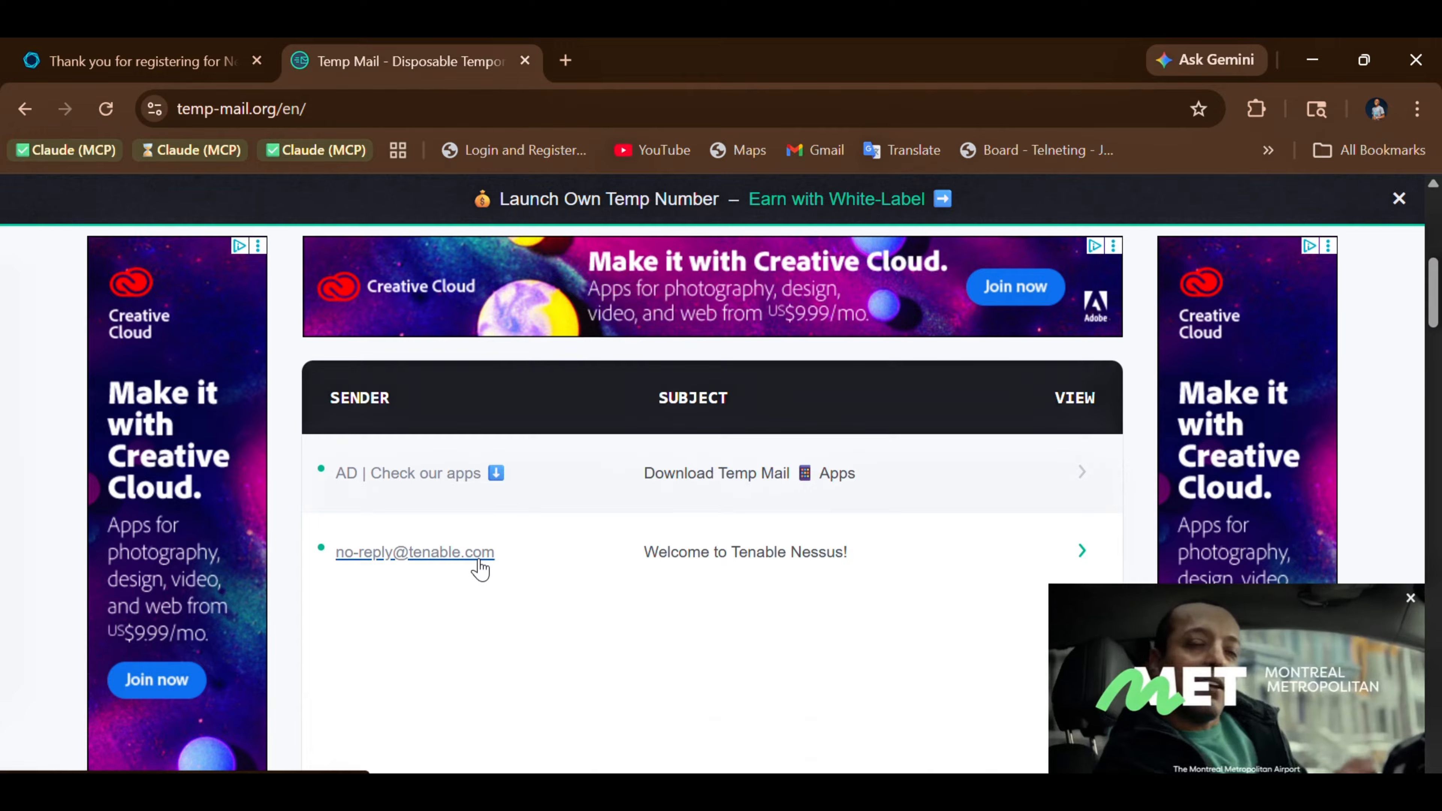
{"action": "left_click", "coordinate": [681, 560]}
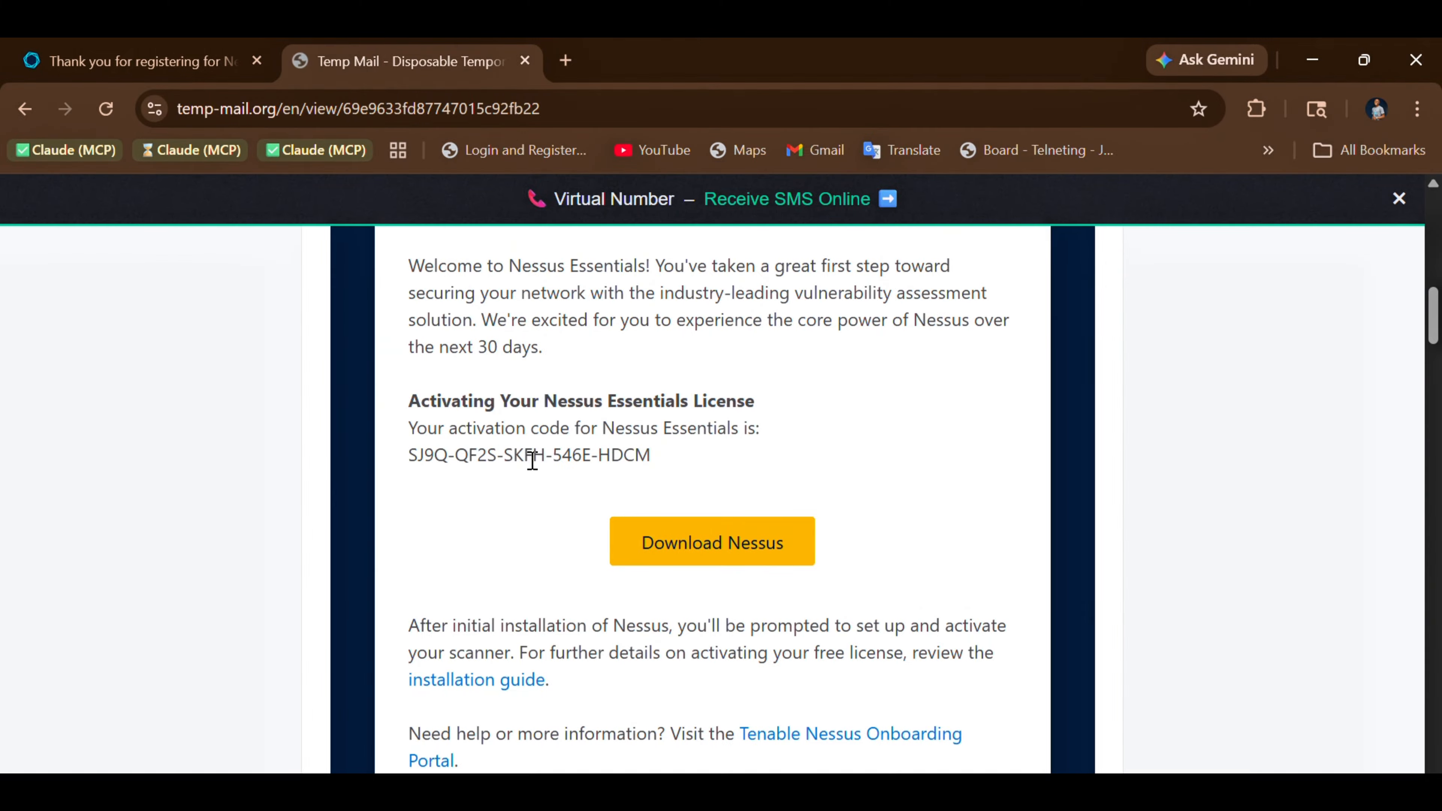
{"action": "triple_click", "coordinate": [564, 461]}
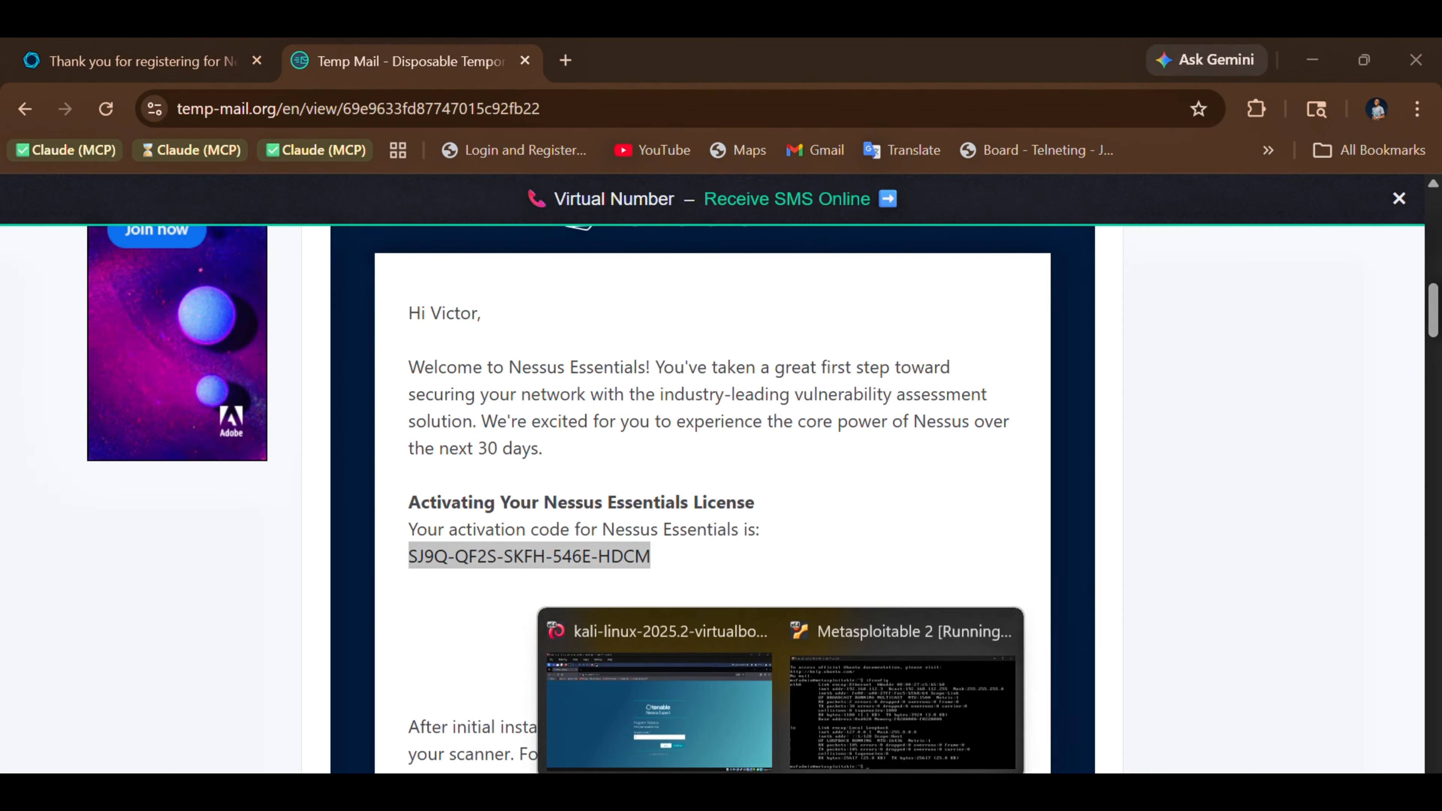
Switch back to the Kali VM, paste the activation code into the Register Nessus form, and continue the setup
{"action": "left_click", "coordinate": [659, 704]}
{"action": "key", "text": "ctrl+v"}
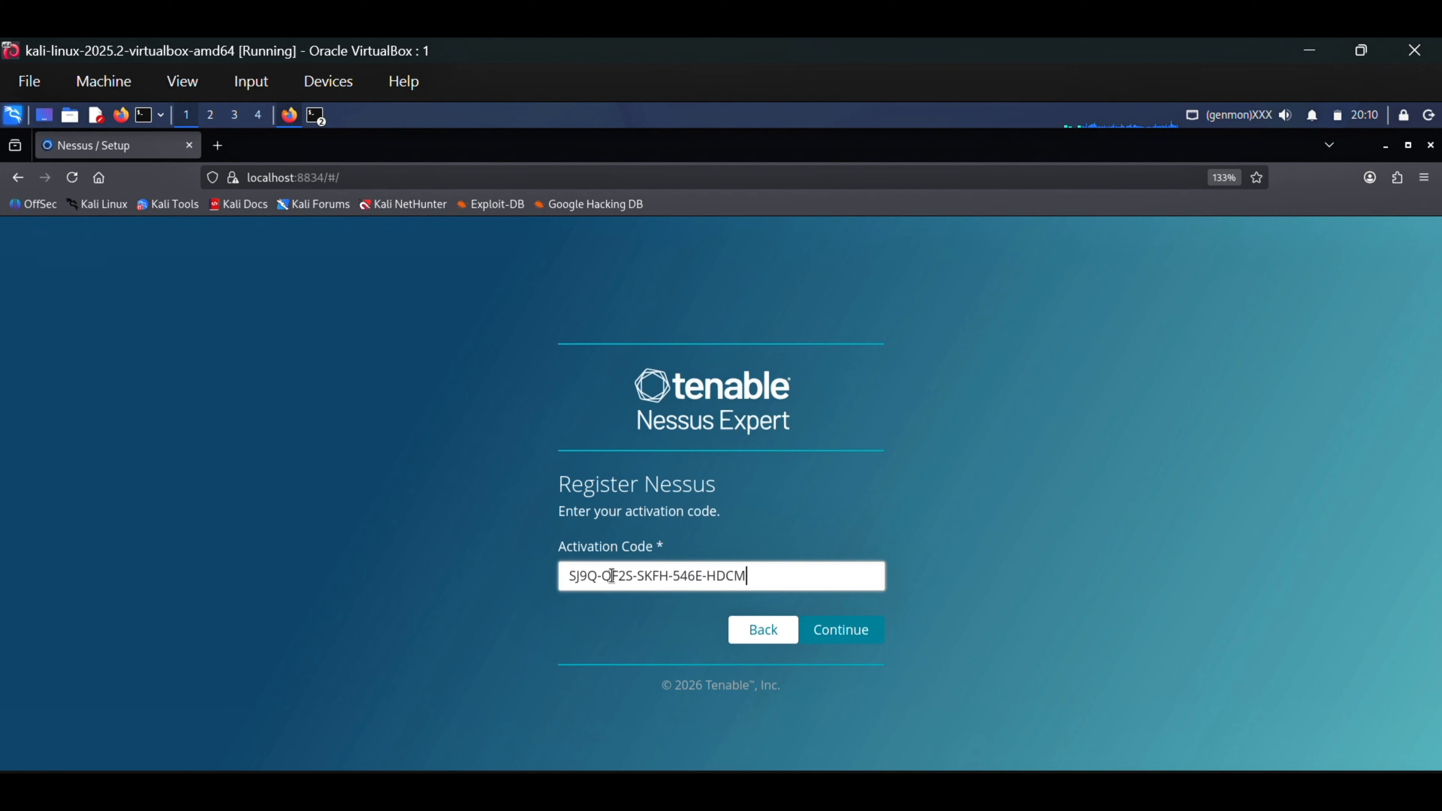
{"action": "left_click", "coordinate": [842, 629]}
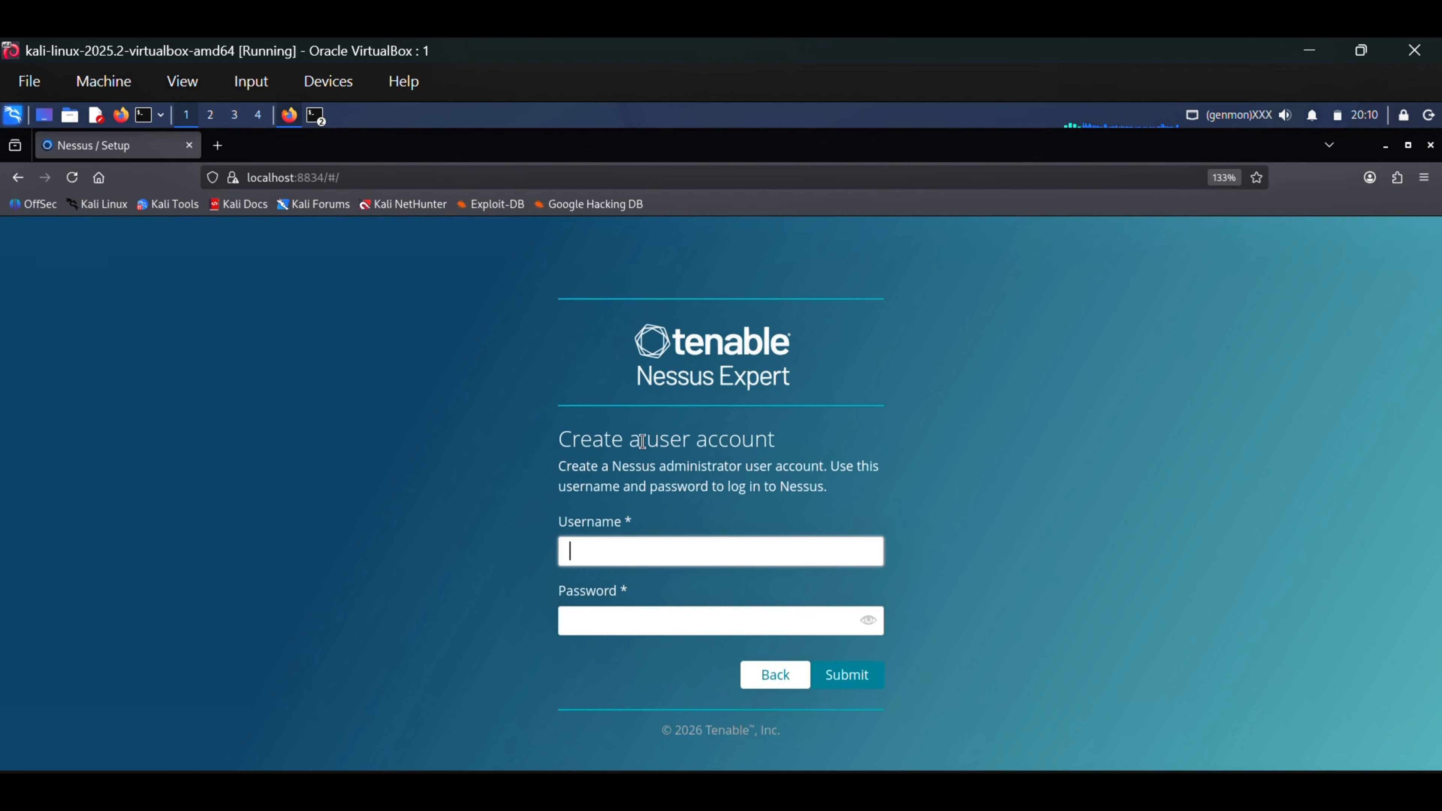
Create the Nessus administrator account by entering the username and account password, and submit it
{"action": "left_click_drag", "start_coordinate": [776, 441], "coordinate": [542, 443]}
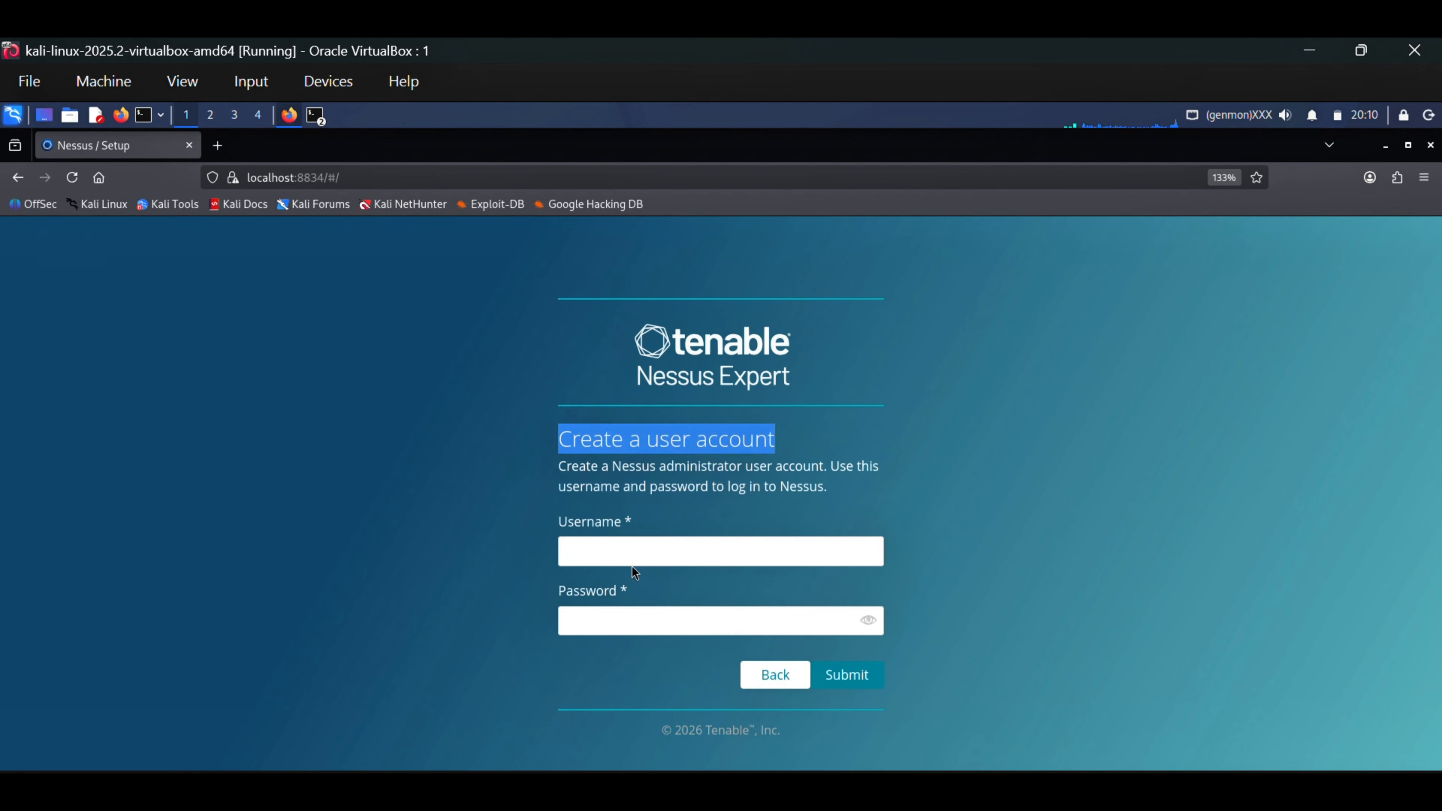
{"action": "left_click", "coordinate": [634, 553]}
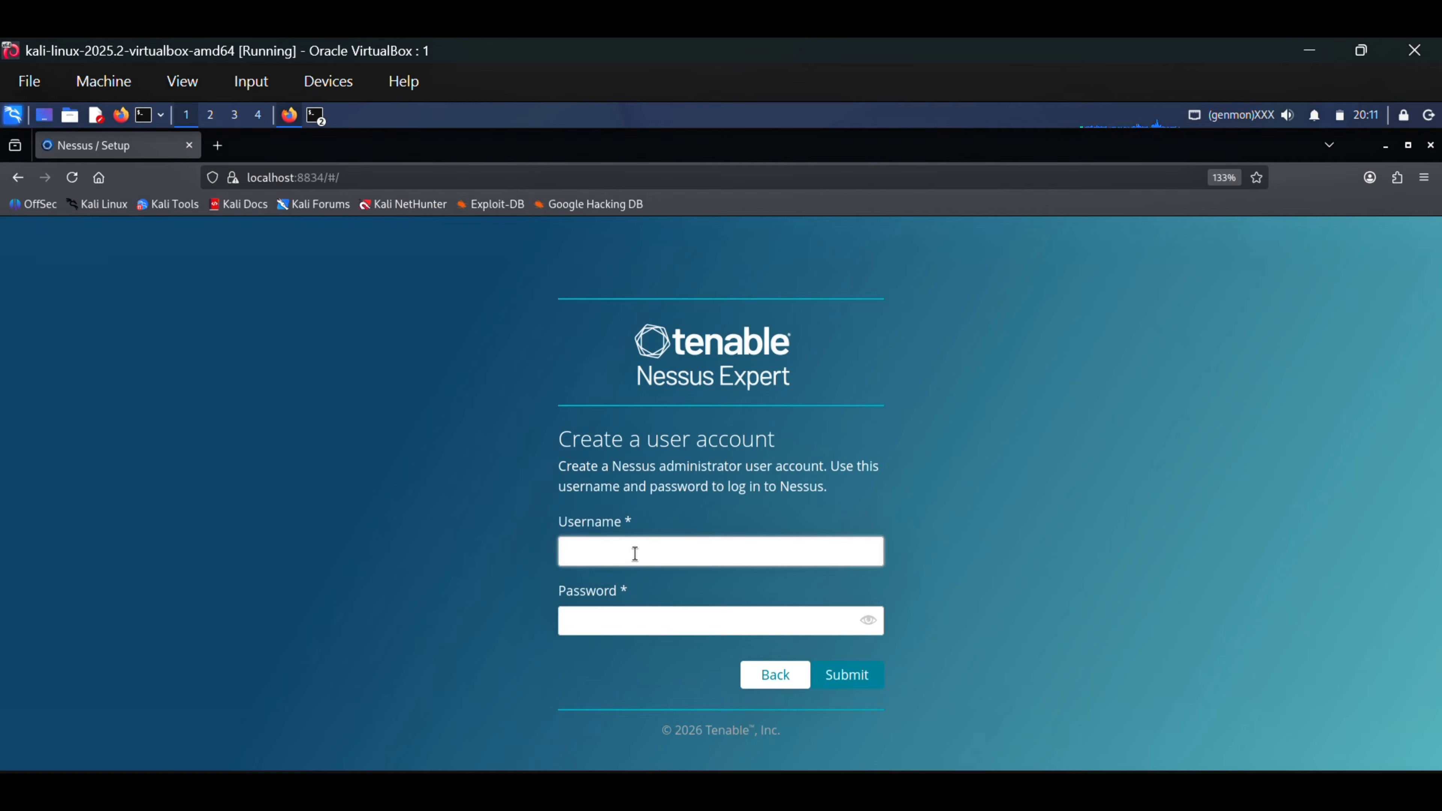
{"action": "type", "text": "akinodev"}
{"action": "left_click", "coordinate": [670, 623]}
{"action": "type", "text": "********"}
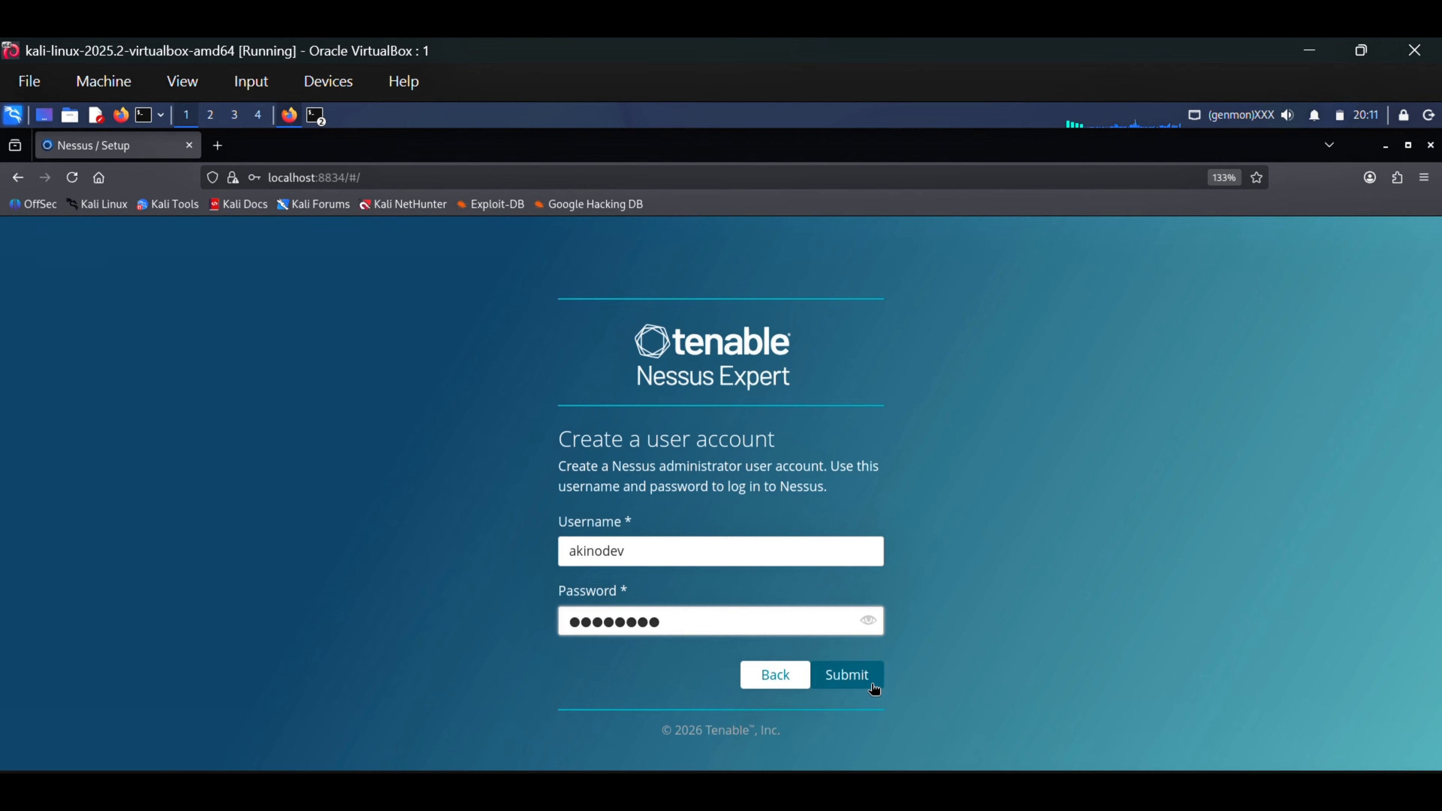
{"action": "left_click", "coordinate": [851, 679]}
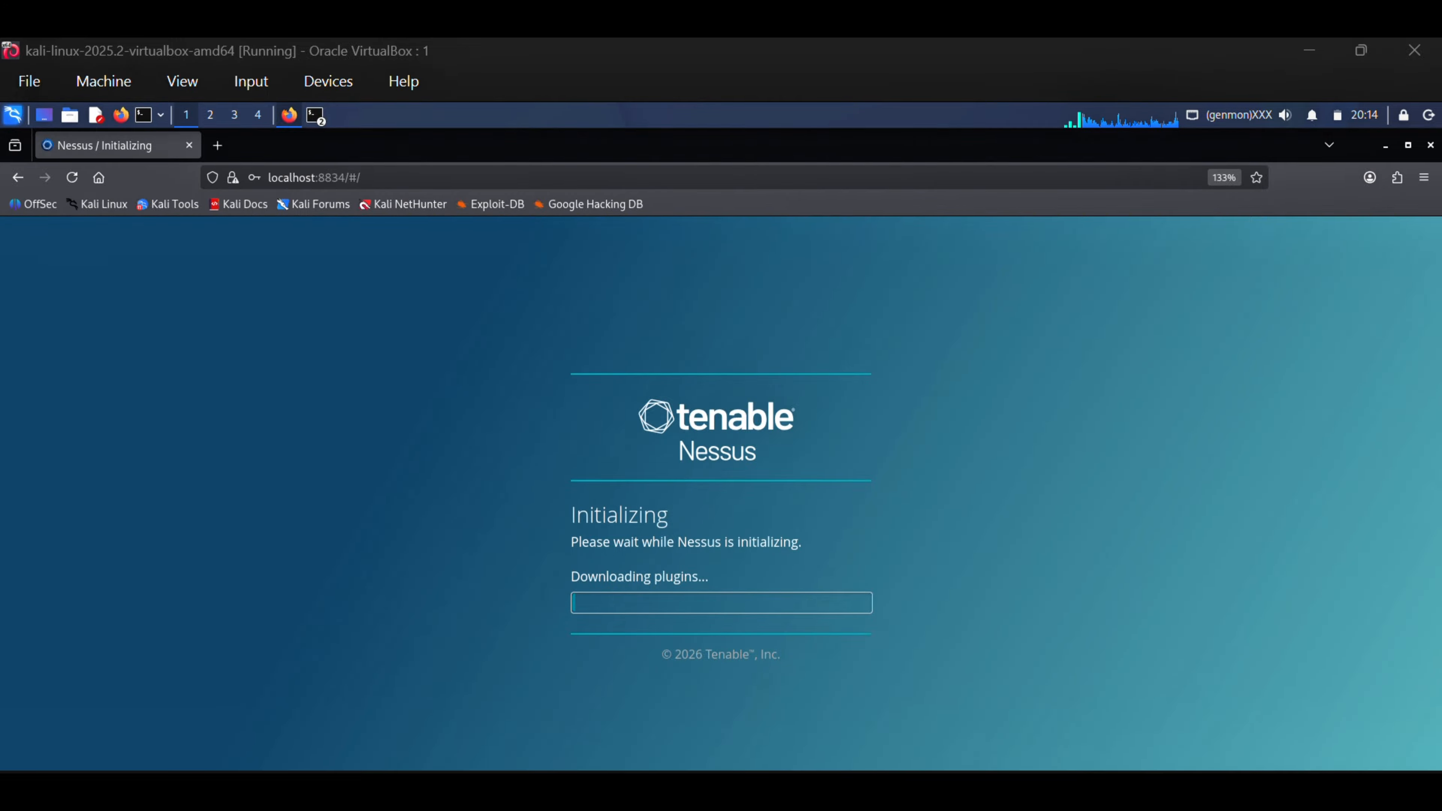
Switch to VirtualBox Manager and try attaching the Kali VM's network Adapter 1 to Host-only Adapter
{"action": "left_click", "coordinate": [1016, 792]}
{"action": "right_click", "coordinate": [417, 311]}
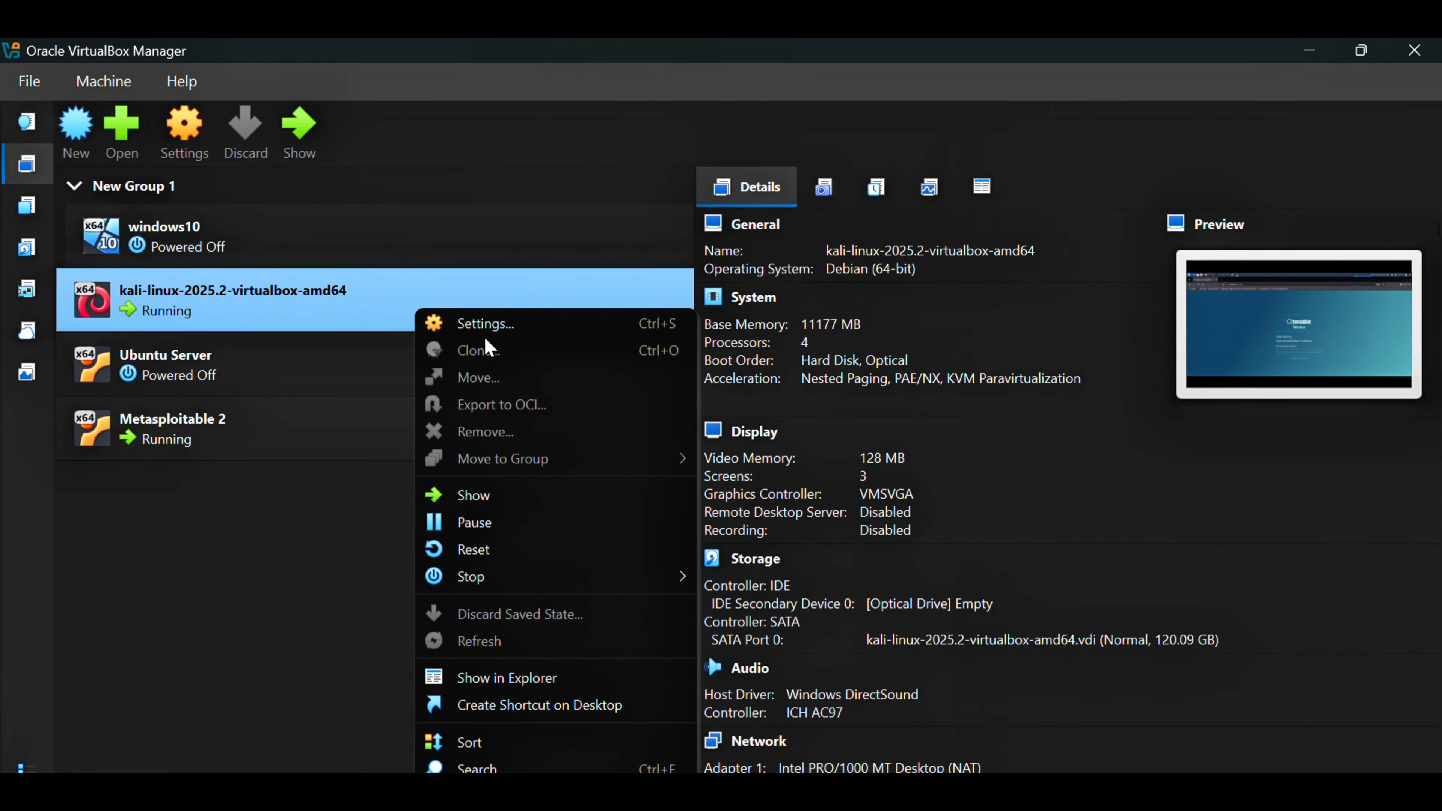
{"action": "left_click", "coordinate": [486, 323]}
{"action": "left_click", "coordinate": [364, 457]}
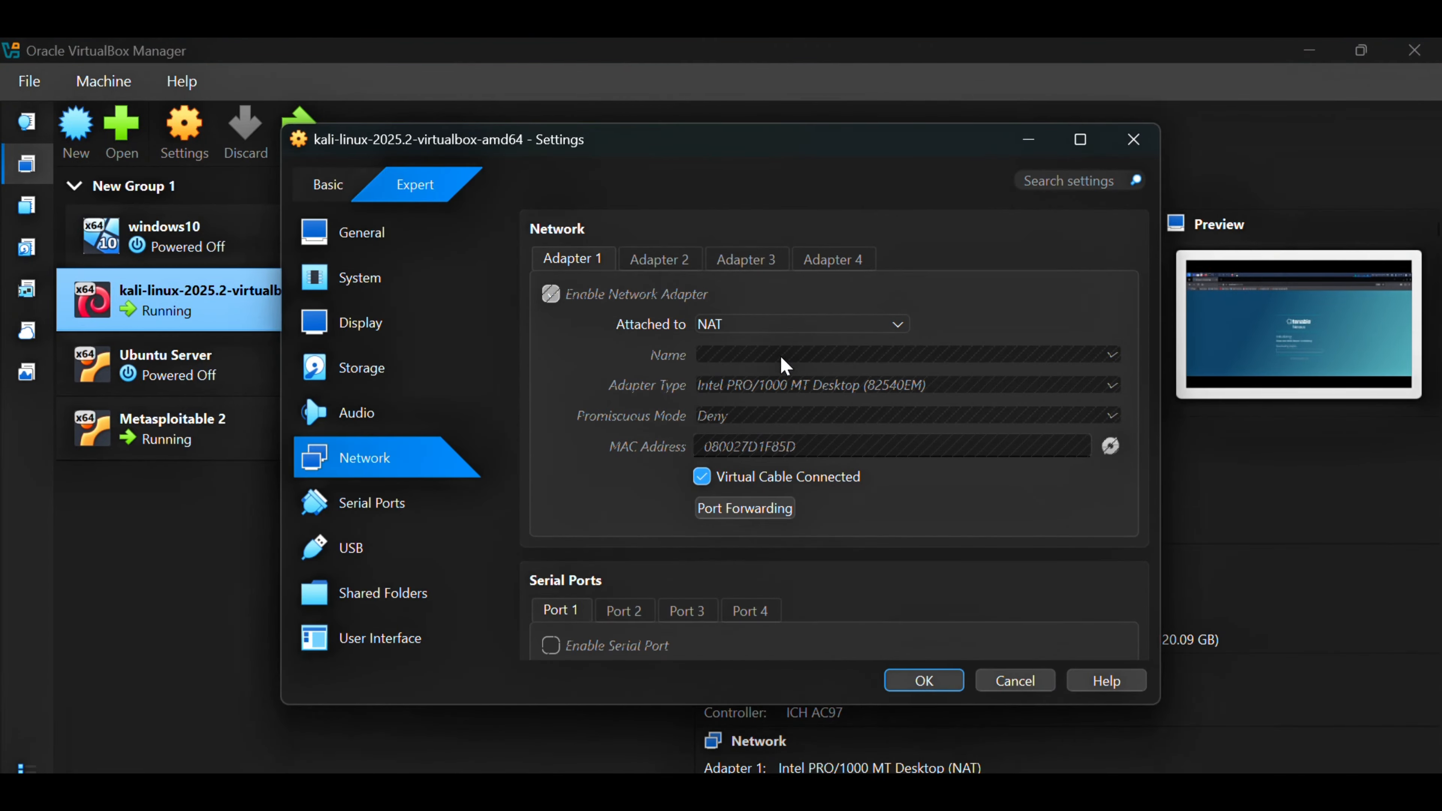
{"action": "left_click", "coordinate": [758, 327]}
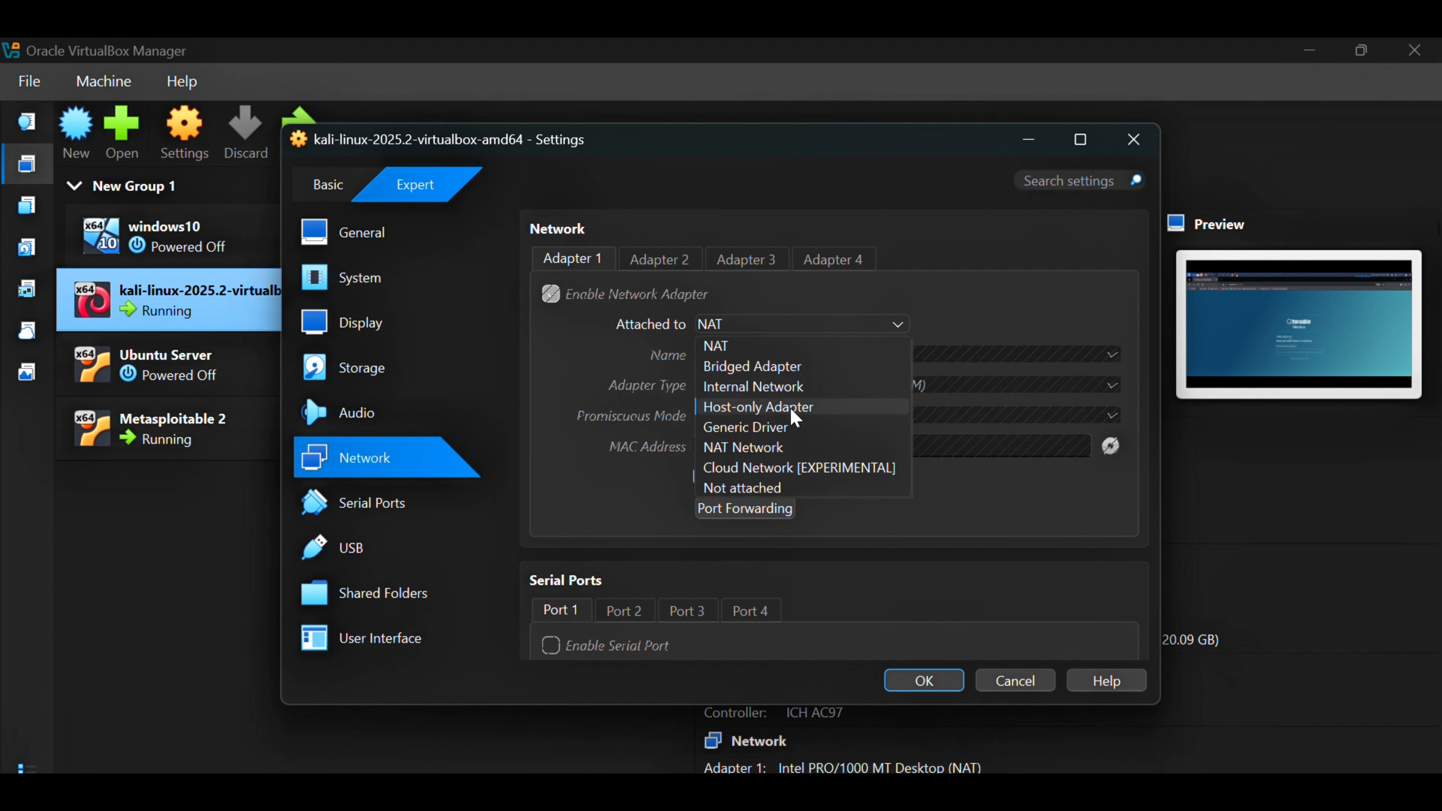
{"action": "left_click", "coordinate": [783, 408]}
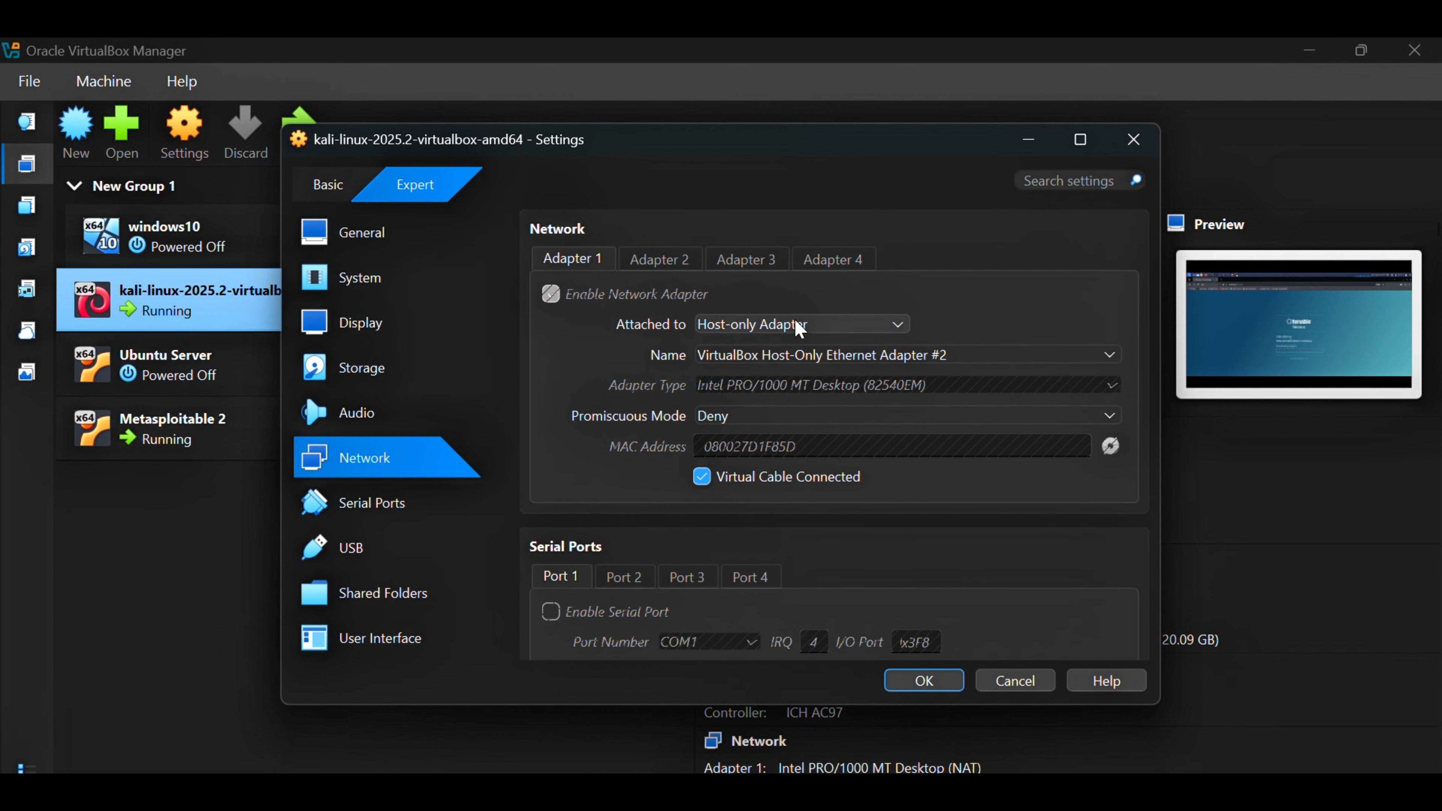
Set the Kali VM's Adapter 1 back to NAT, save the settings, and return to the Kali window
{"action": "left_click", "coordinate": [782, 325]}
{"action": "left_click", "coordinate": [766, 348]}
{"action": "left_click", "coordinate": [943, 681]}
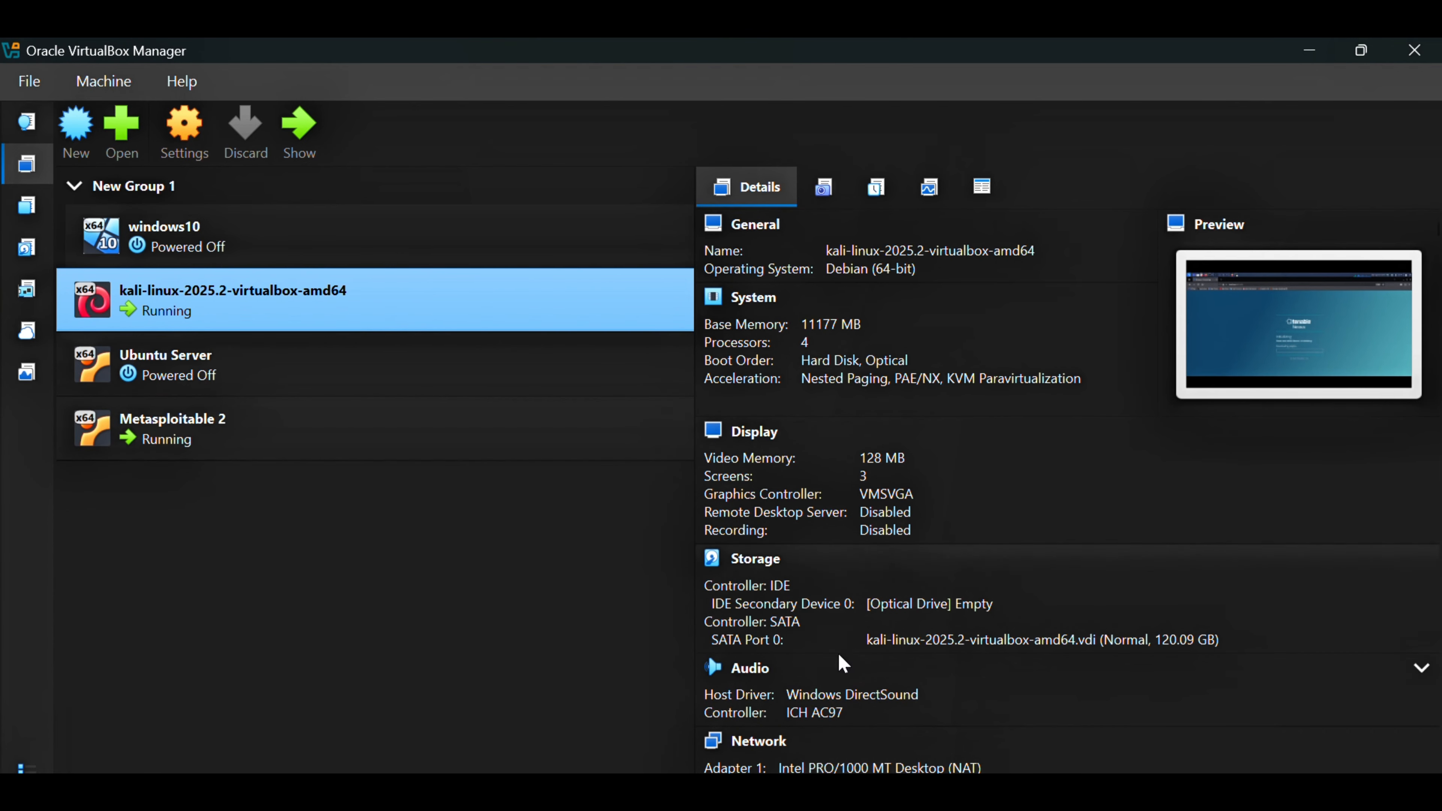
{"action": "mouse_move", "coordinate": [780, 794]}
{"action": "left_click", "coordinate": [701, 706]}
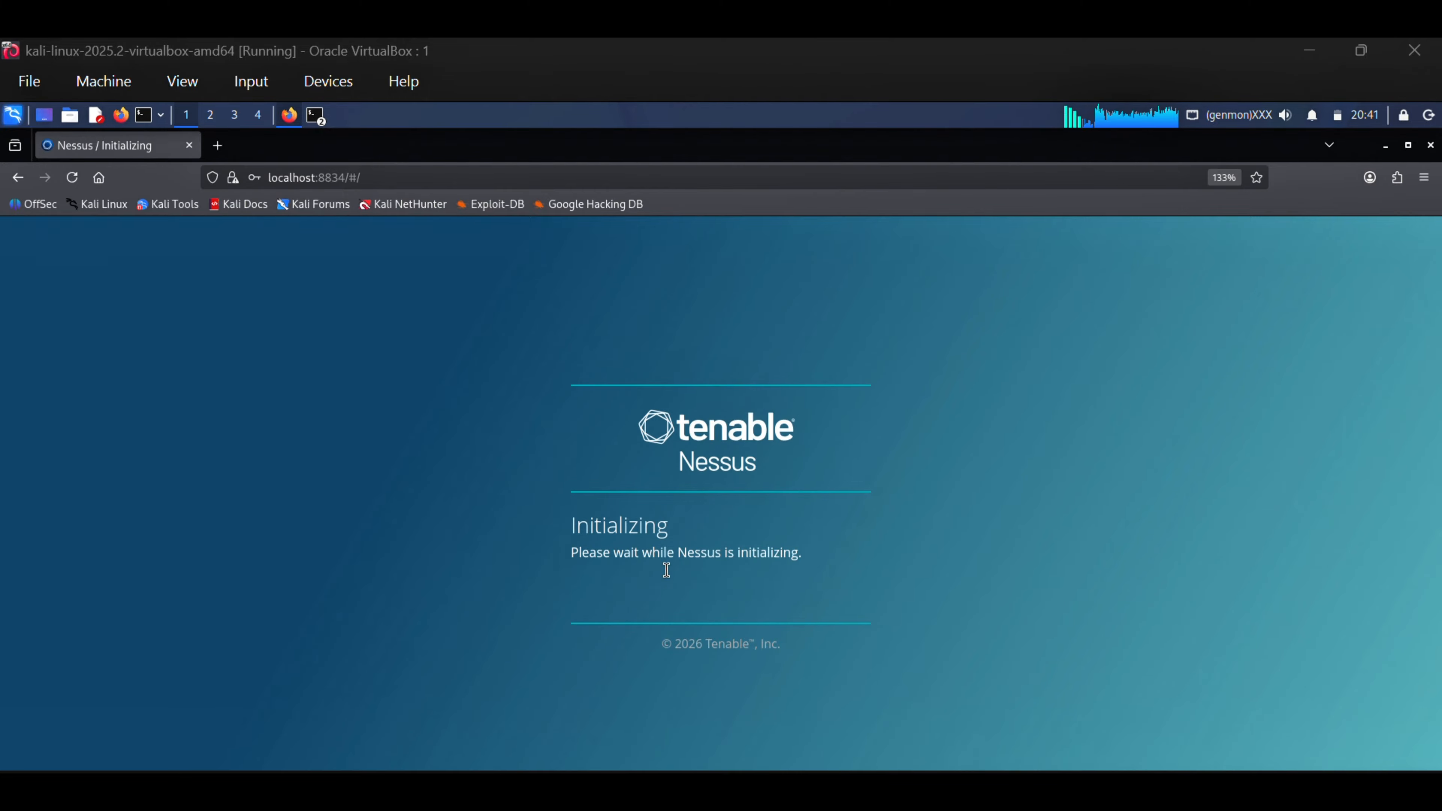
{"action": "left_click_drag", "start_coordinate": [572, 553], "coordinate": [809, 558]}
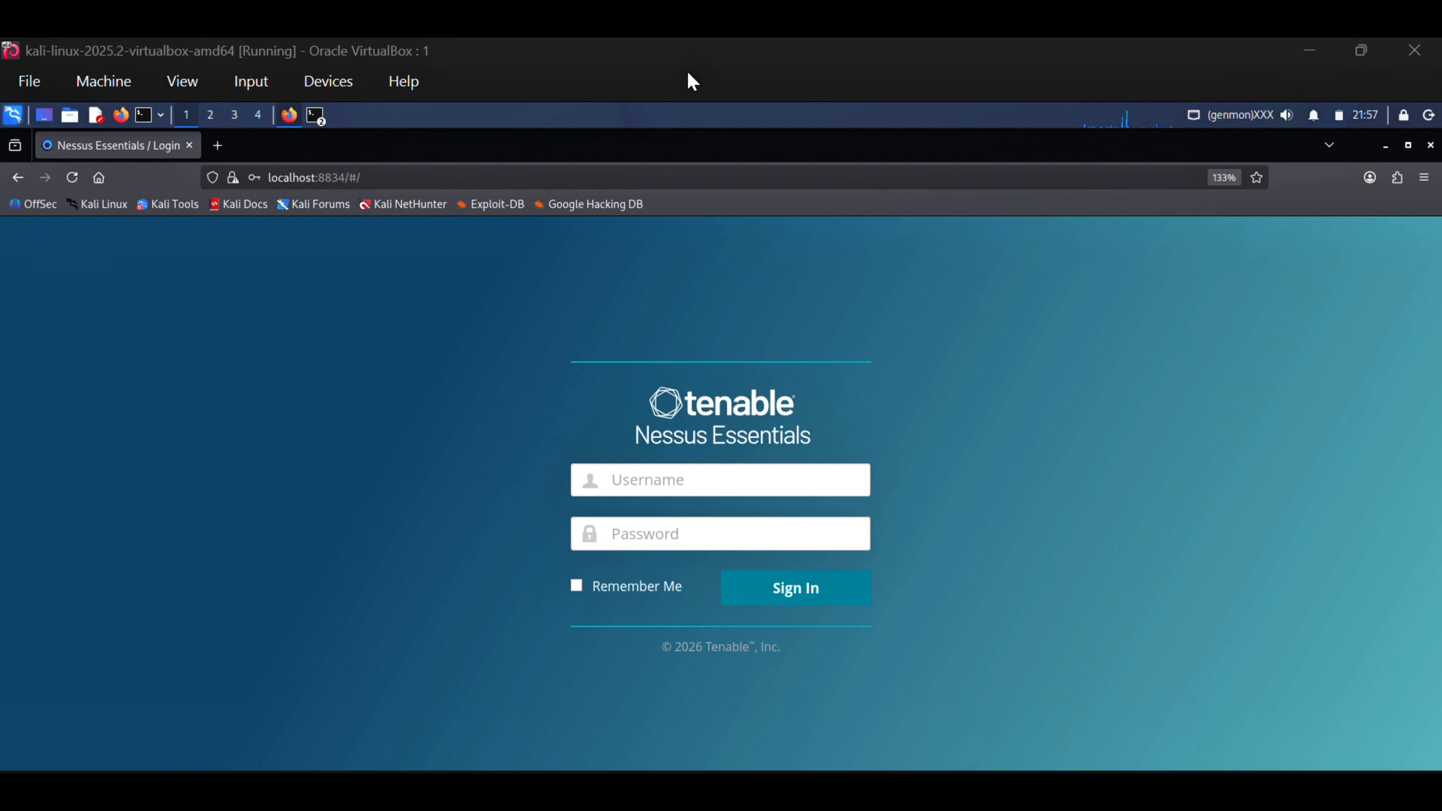
Sign in to Nessus Essentials with the administrator username and password, and dismiss the getting-started message
{"action": "left_click", "coordinate": [680, 485]}
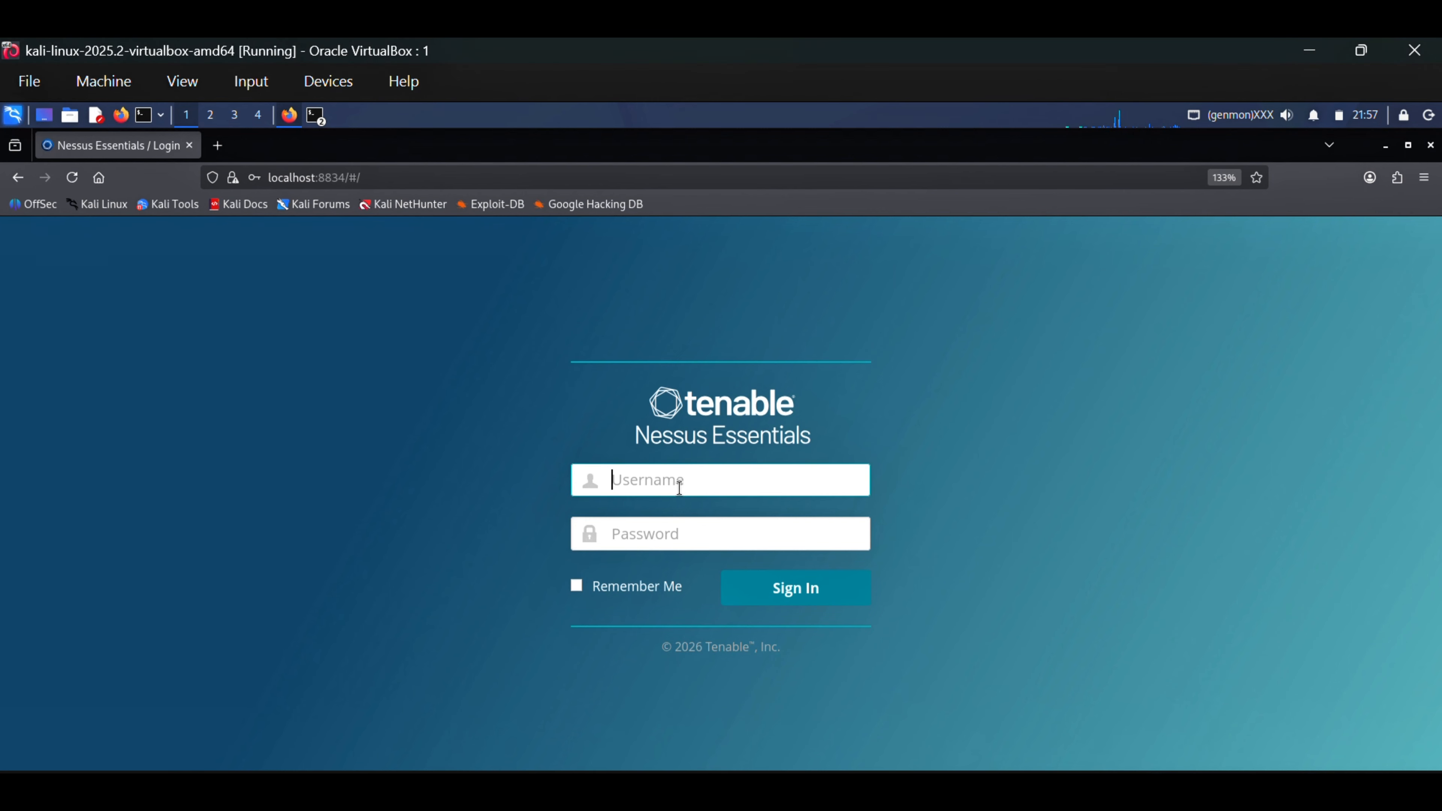
{"action": "type", "text": "aki"}
{"action": "type", "text": "nodev"}
{"action": "key", "text": "Tab"}
{"action": "type", "text": "●●●●●●●●"}
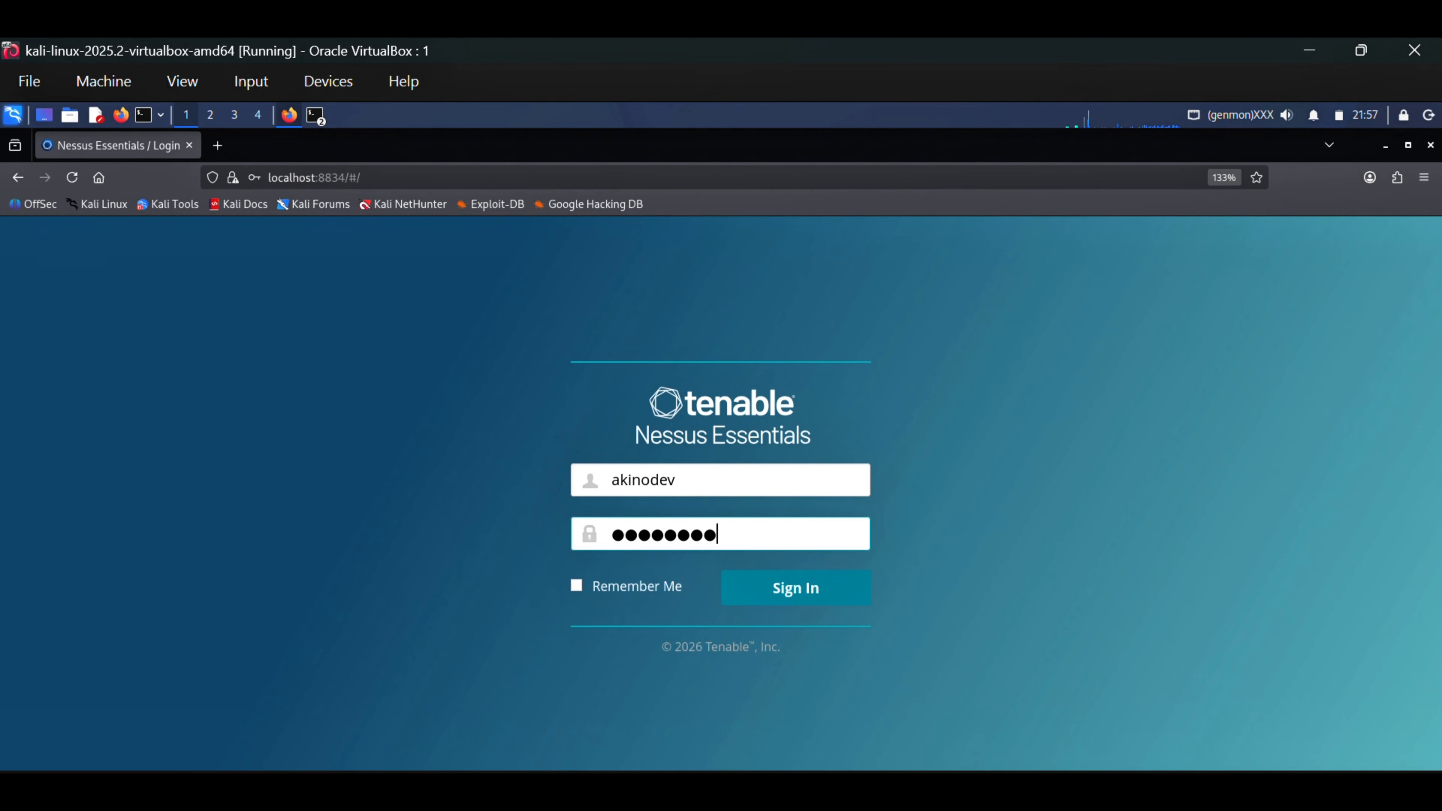
{"action": "key", "text": "Return"}
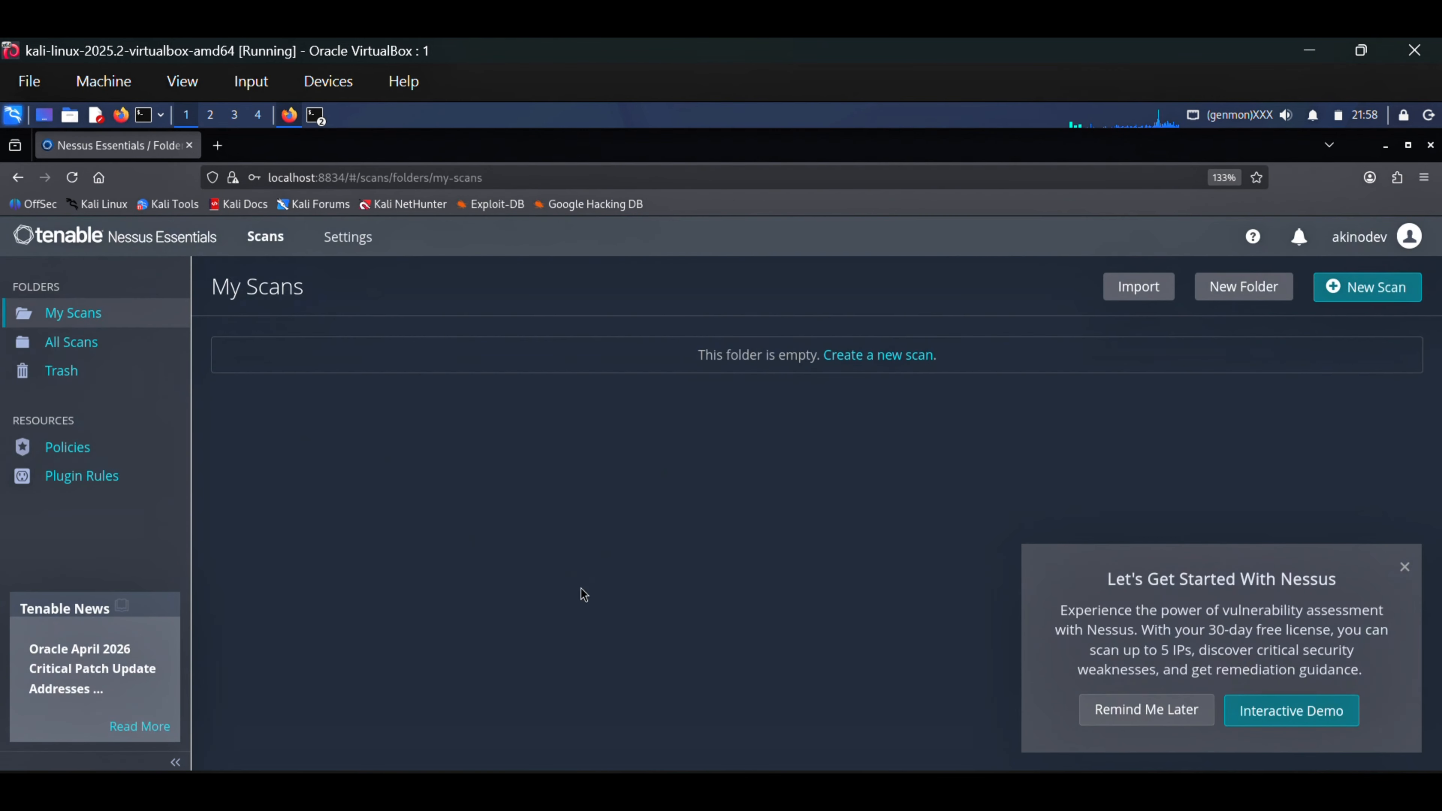
{"action": "left_click", "coordinate": [1404, 567]}
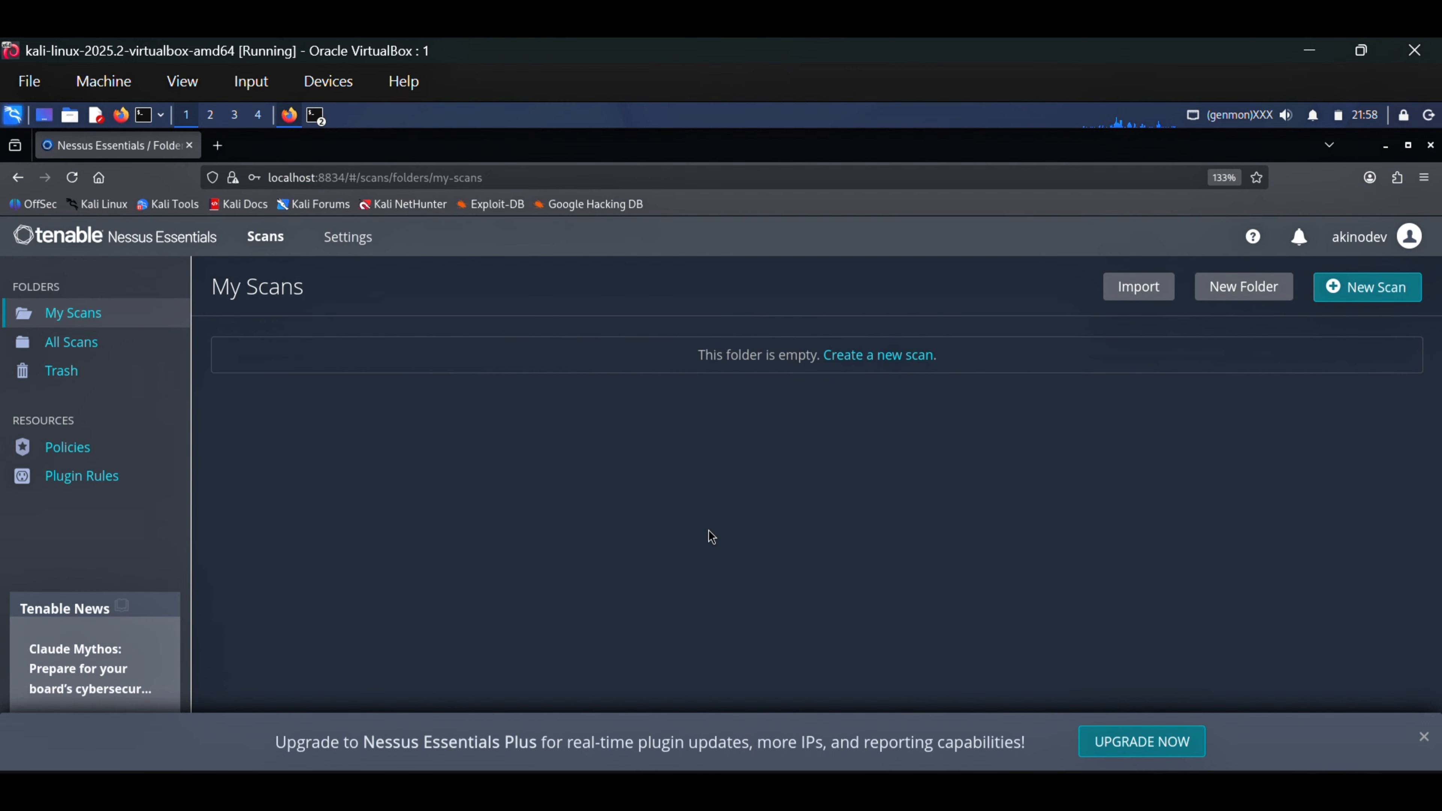
Look through the Policies page, the All Scans folder and the Trash folder in Nessus
{"action": "left_click", "coordinate": [73, 452]}
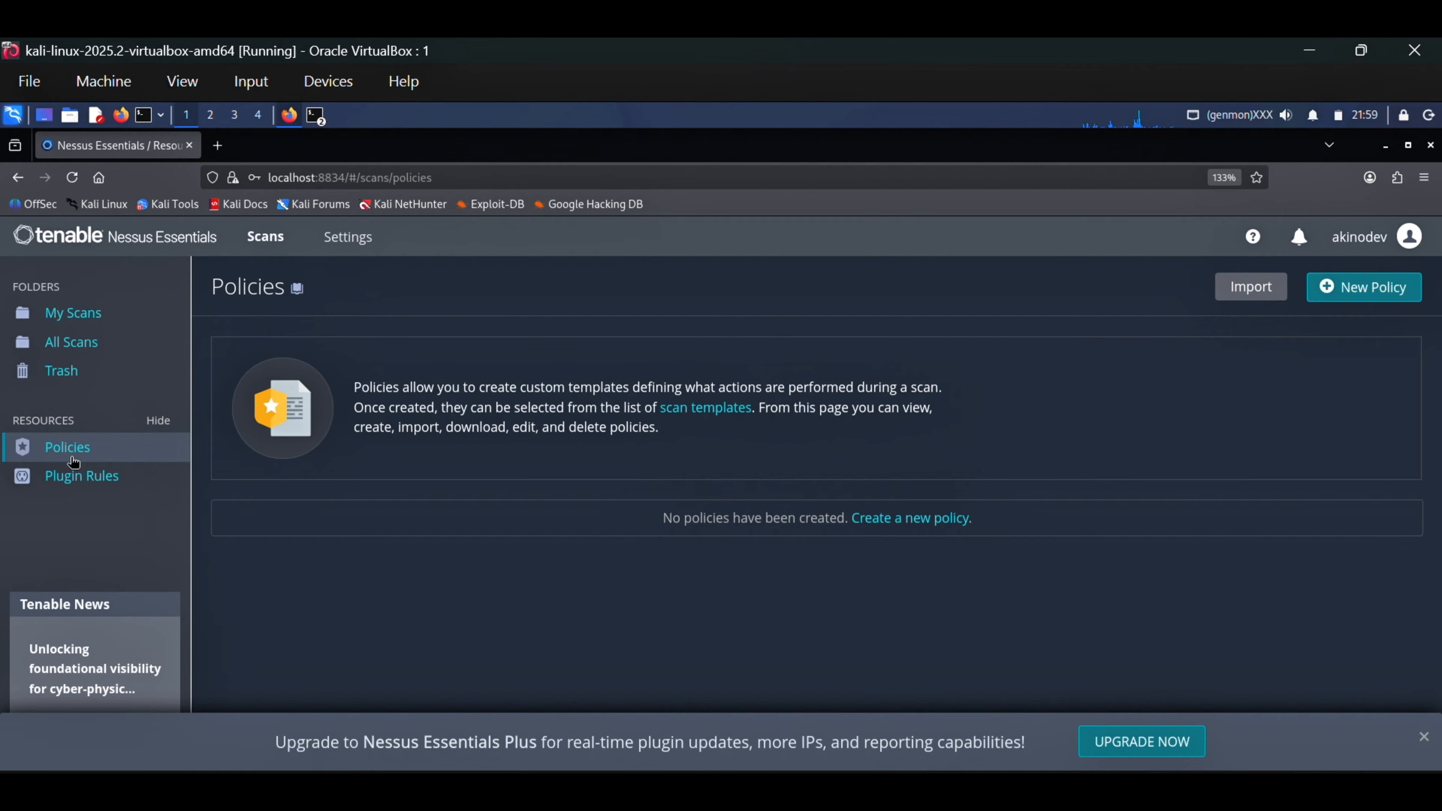
{"action": "left_click", "coordinate": [71, 342]}
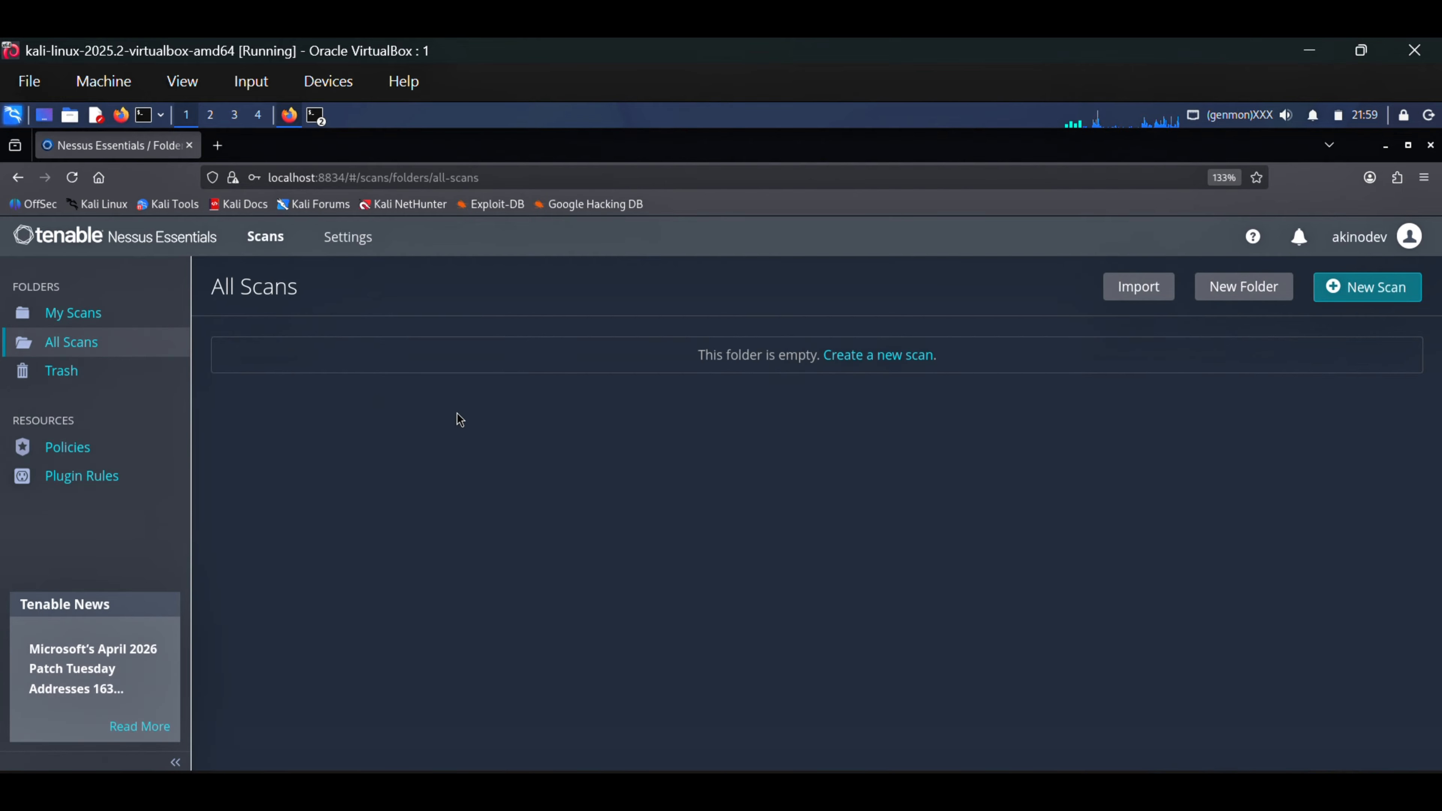
{"action": "left_click", "coordinate": [72, 380]}
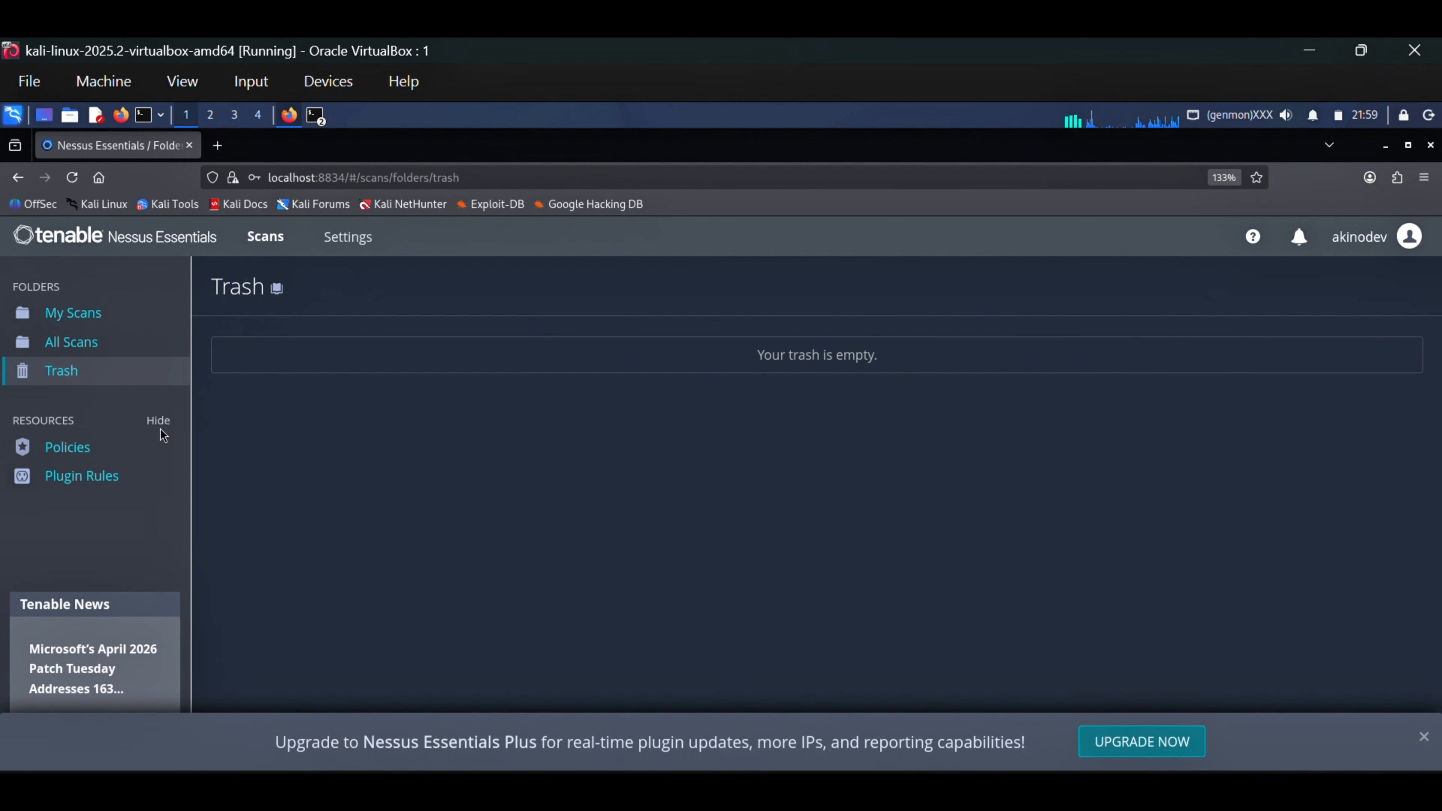
Create a new scan in the My Scans folder using the Basic Network Scan template
{"action": "left_click", "coordinate": [91, 312]}
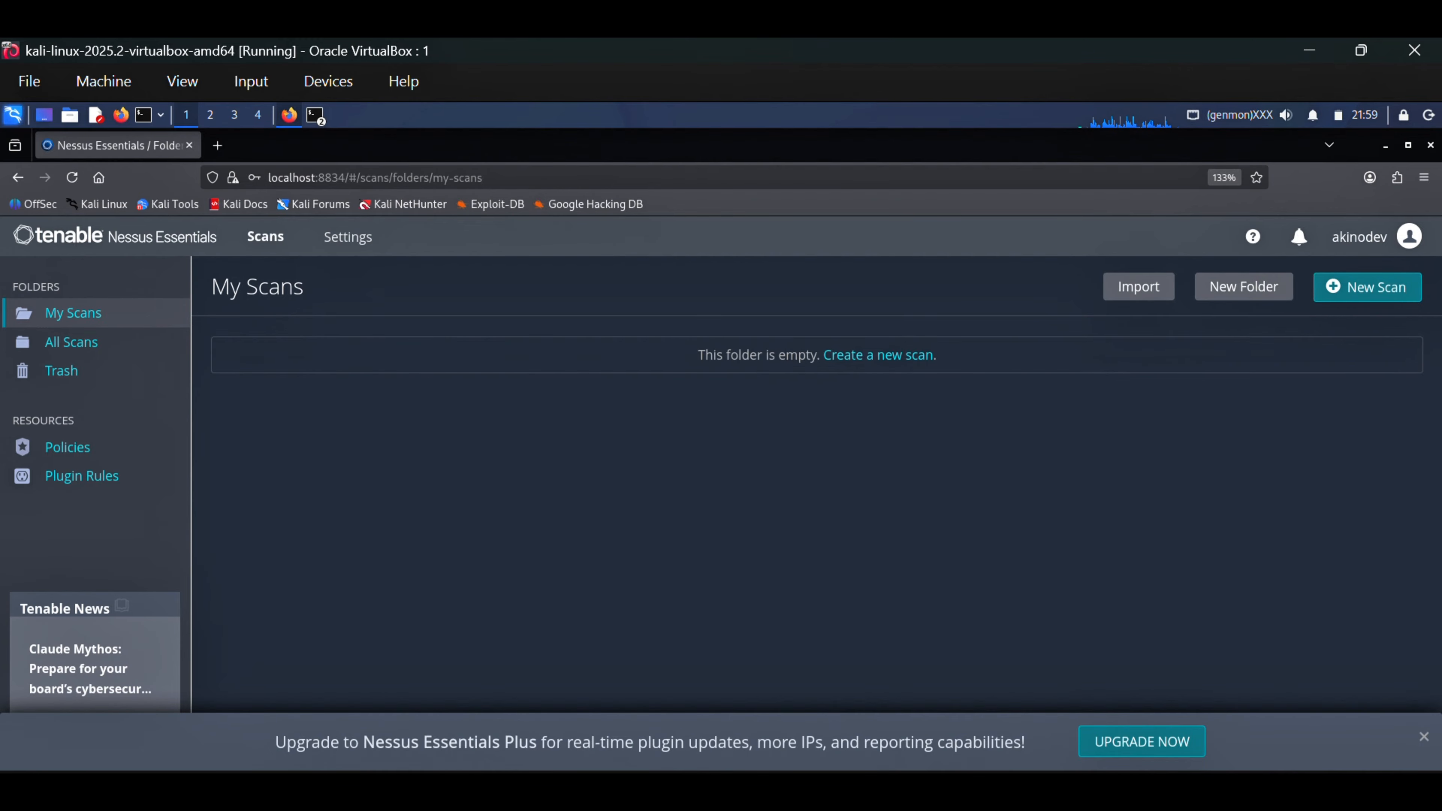
{"action": "left_click", "coordinate": [1380, 296]}
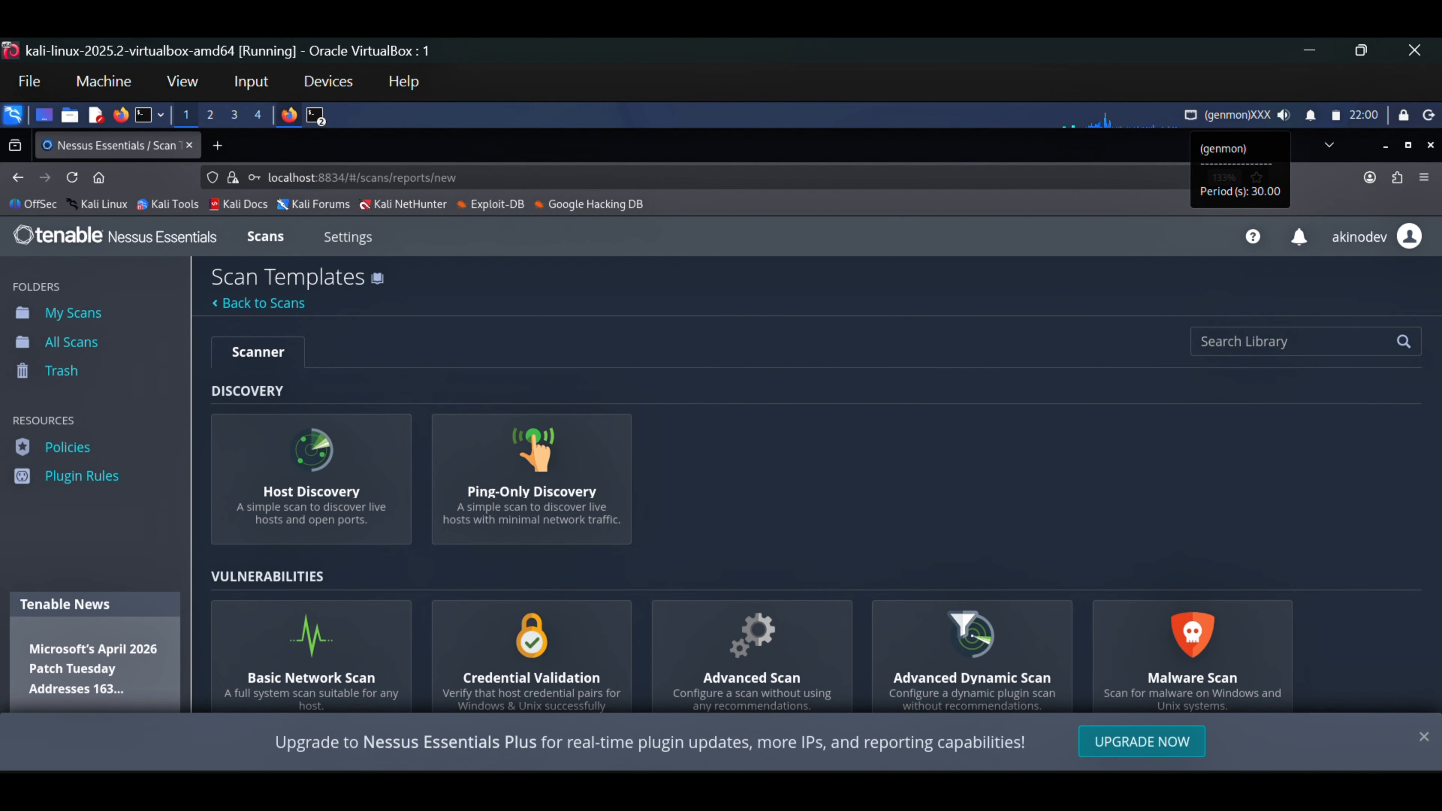
{"action": "scroll", "coordinate": [315, 463], "scroll_direction": "down", "scroll_amount": 3}
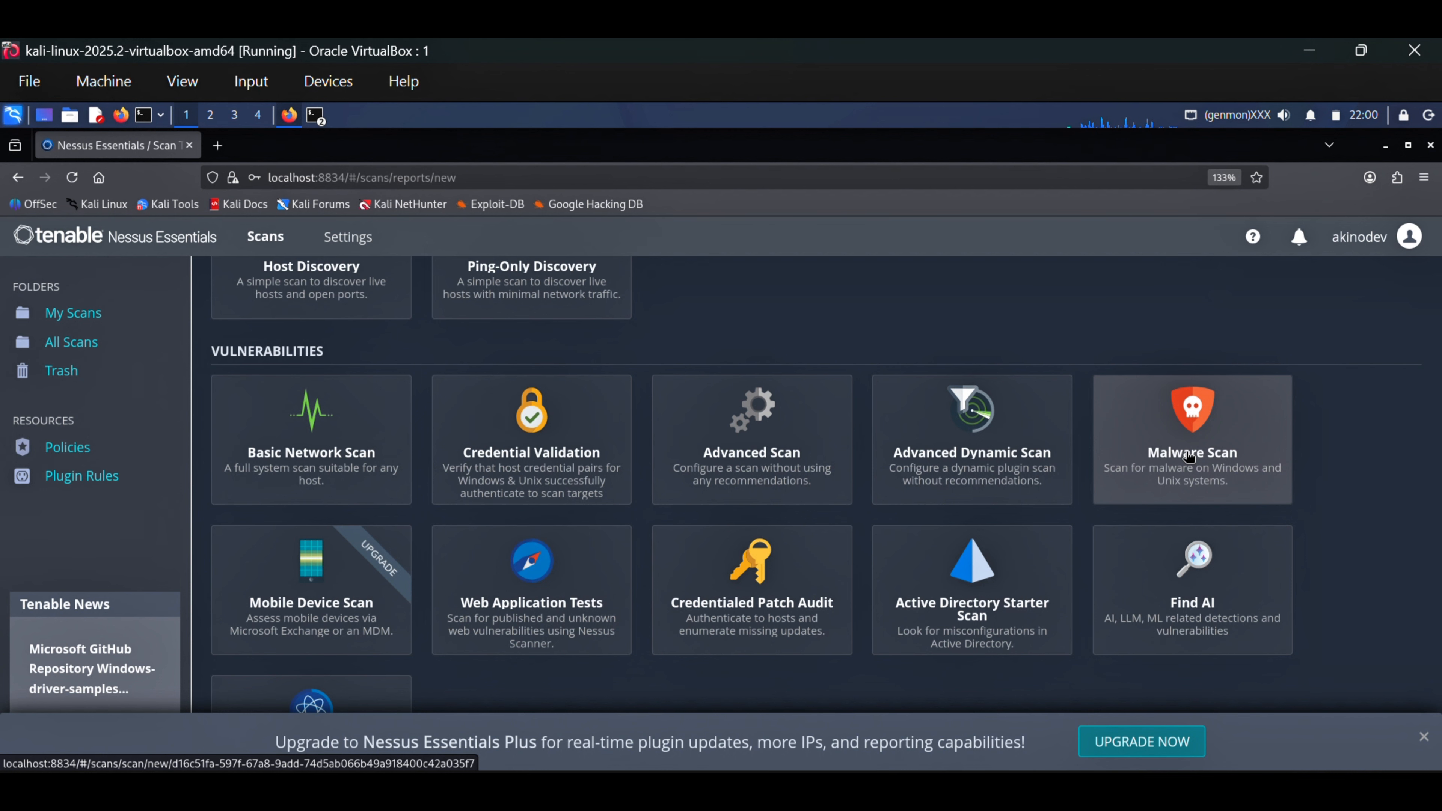
{"action": "left_click", "coordinate": [320, 415]}
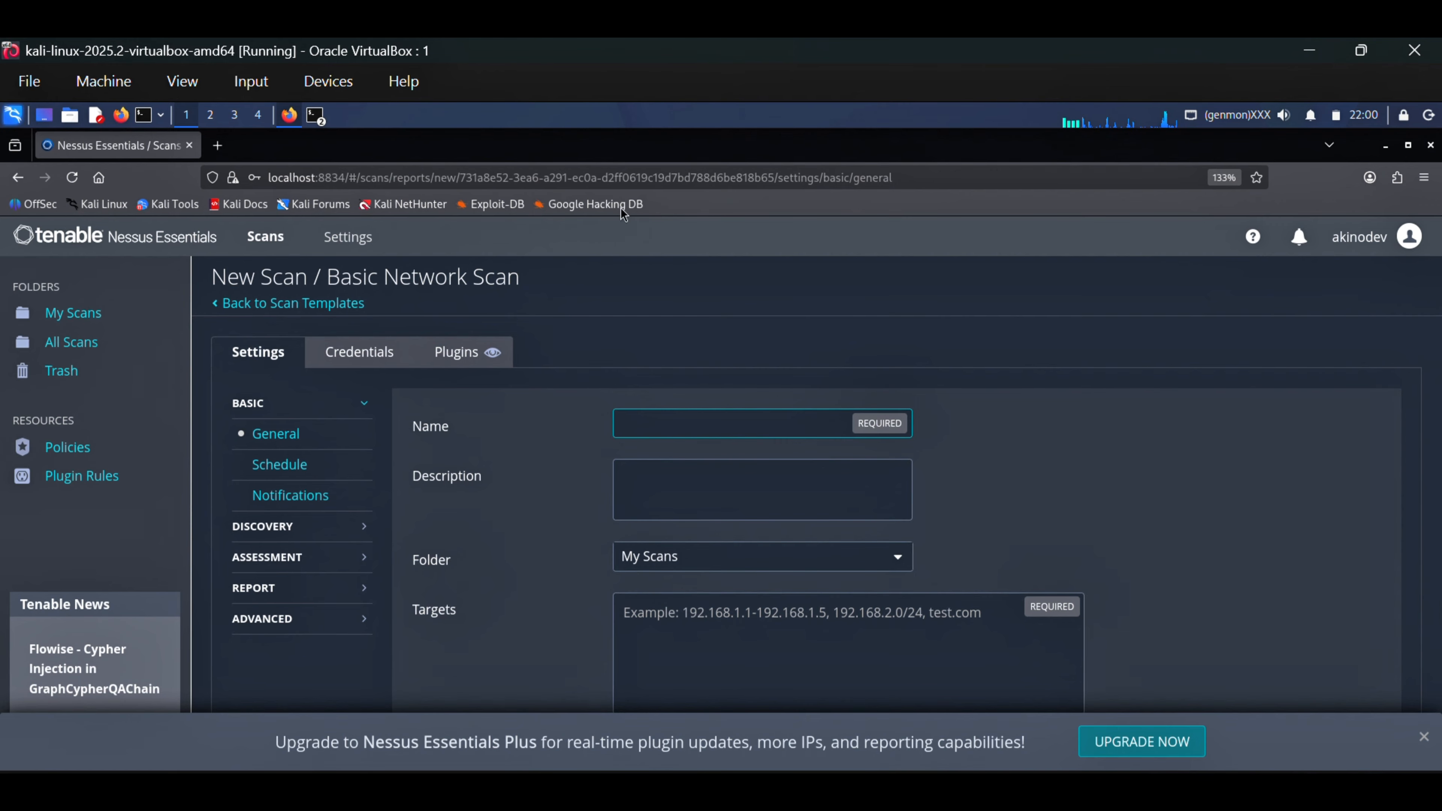
Name the new scan "metasploitable" and give it the description "this is a scan"
{"action": "type", "text": "met"}
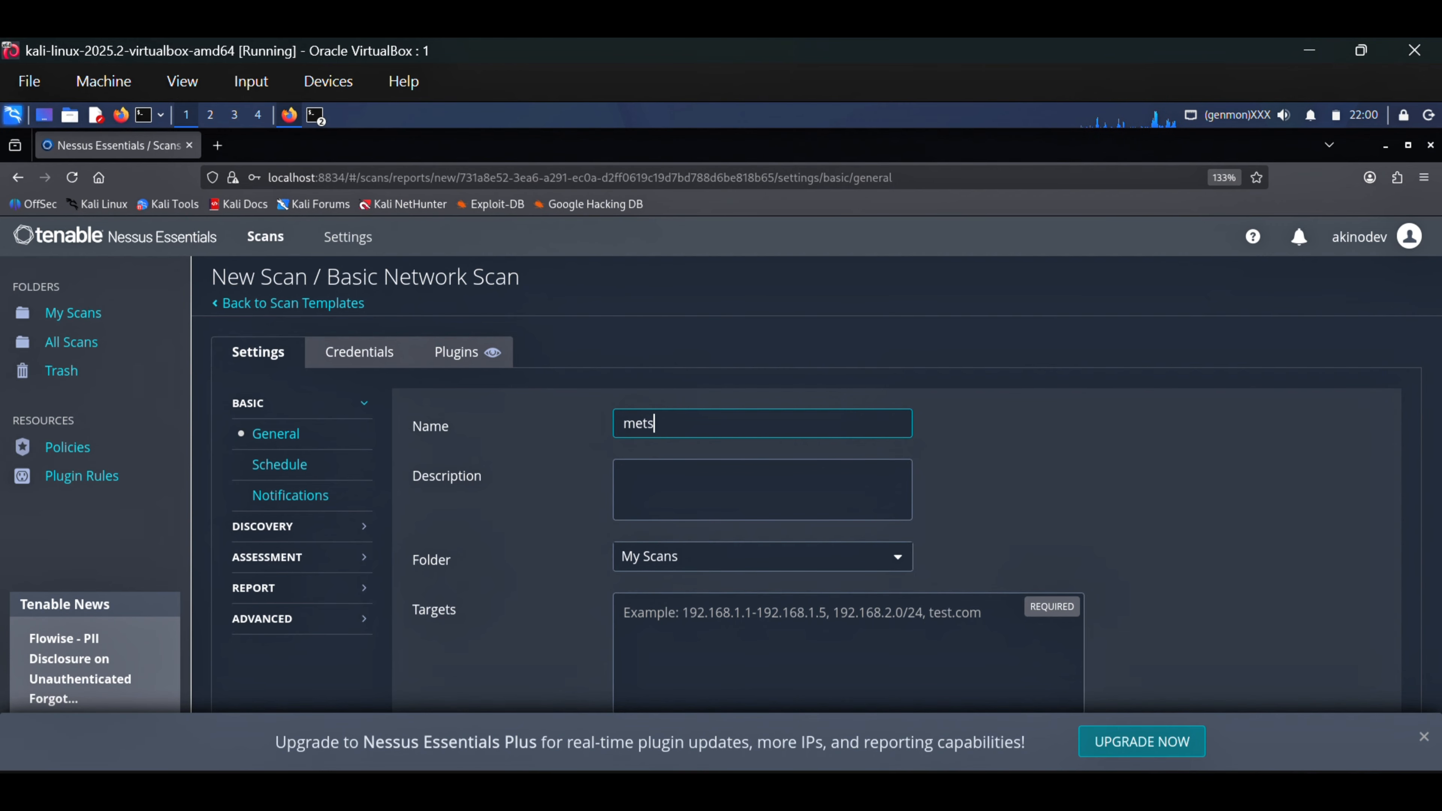
{"action": "type", "text": "asploitable"}
{"action": "left_click", "coordinate": [732, 492]}
{"action": "type", "text": "this is sca"}
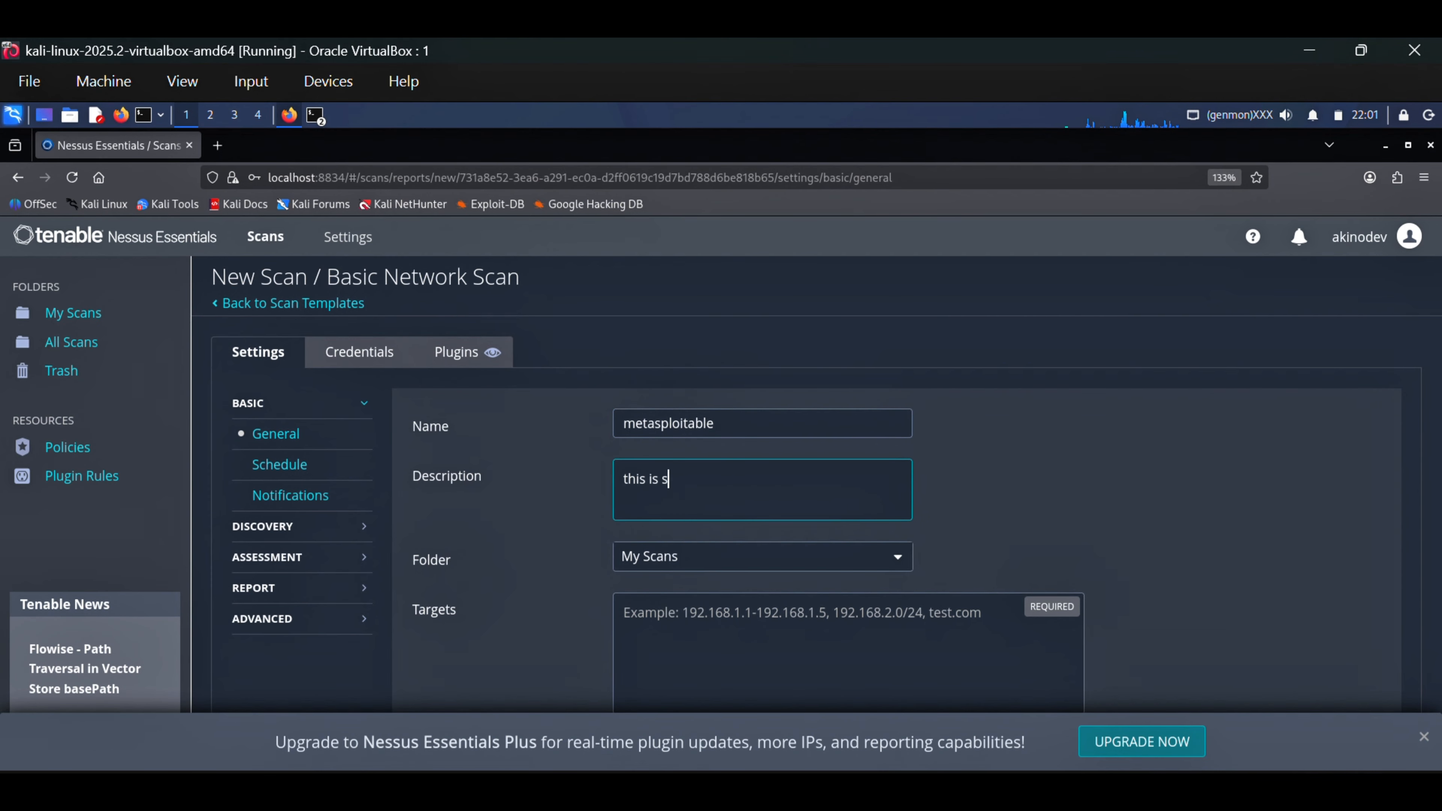
{"action": "key", "text": "BackSpace"}
{"action": "key", "text": "BackSpace"}
{"action": "key", "text": "BackSpace"}
{"action": "type", "text": "a scan"}
Set the scan's target to the IP address 192.168.112.3
{"action": "scroll", "coordinate": [731, 493], "scroll_direction": "down", "scroll_amount": 3}
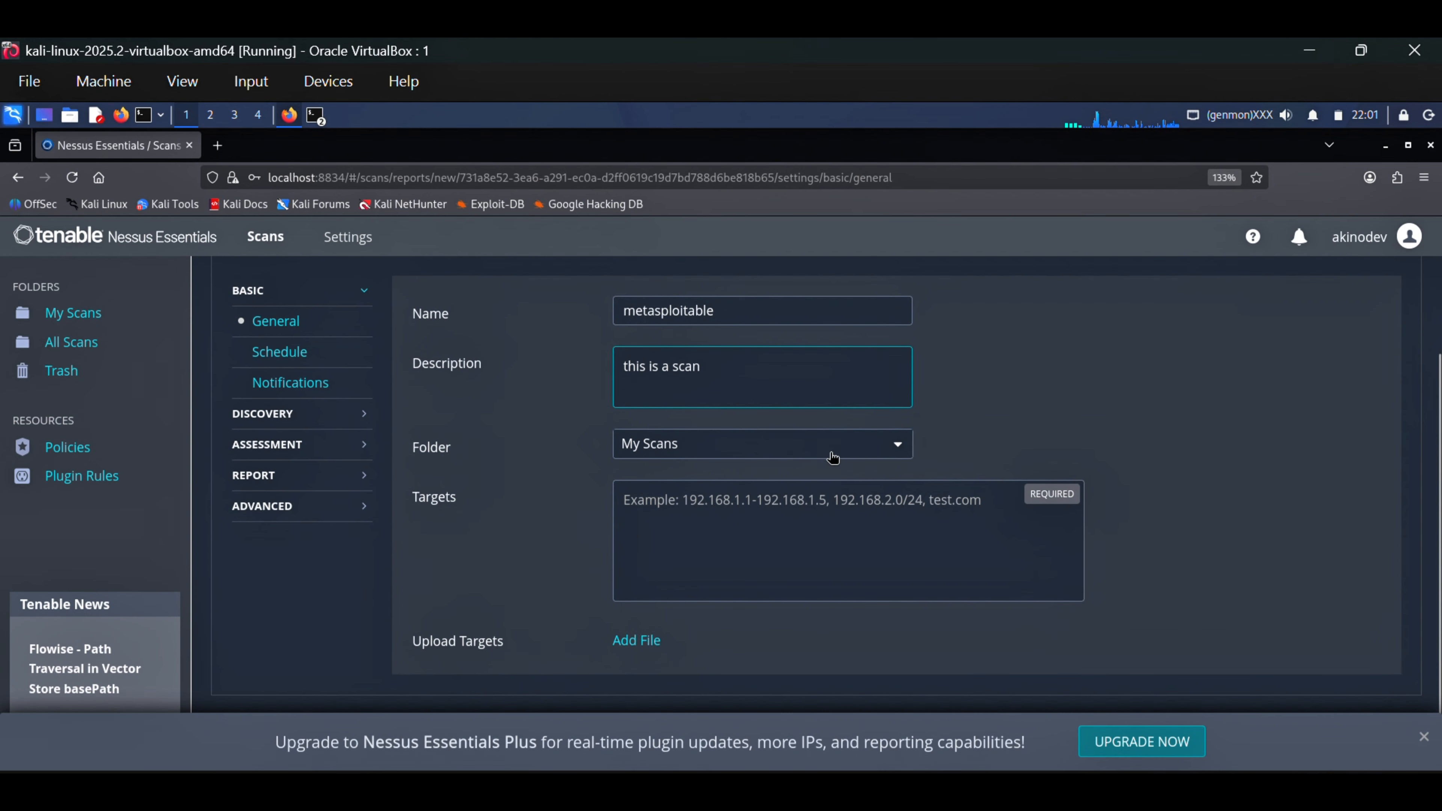
{"action": "left_click", "coordinate": [685, 506]}
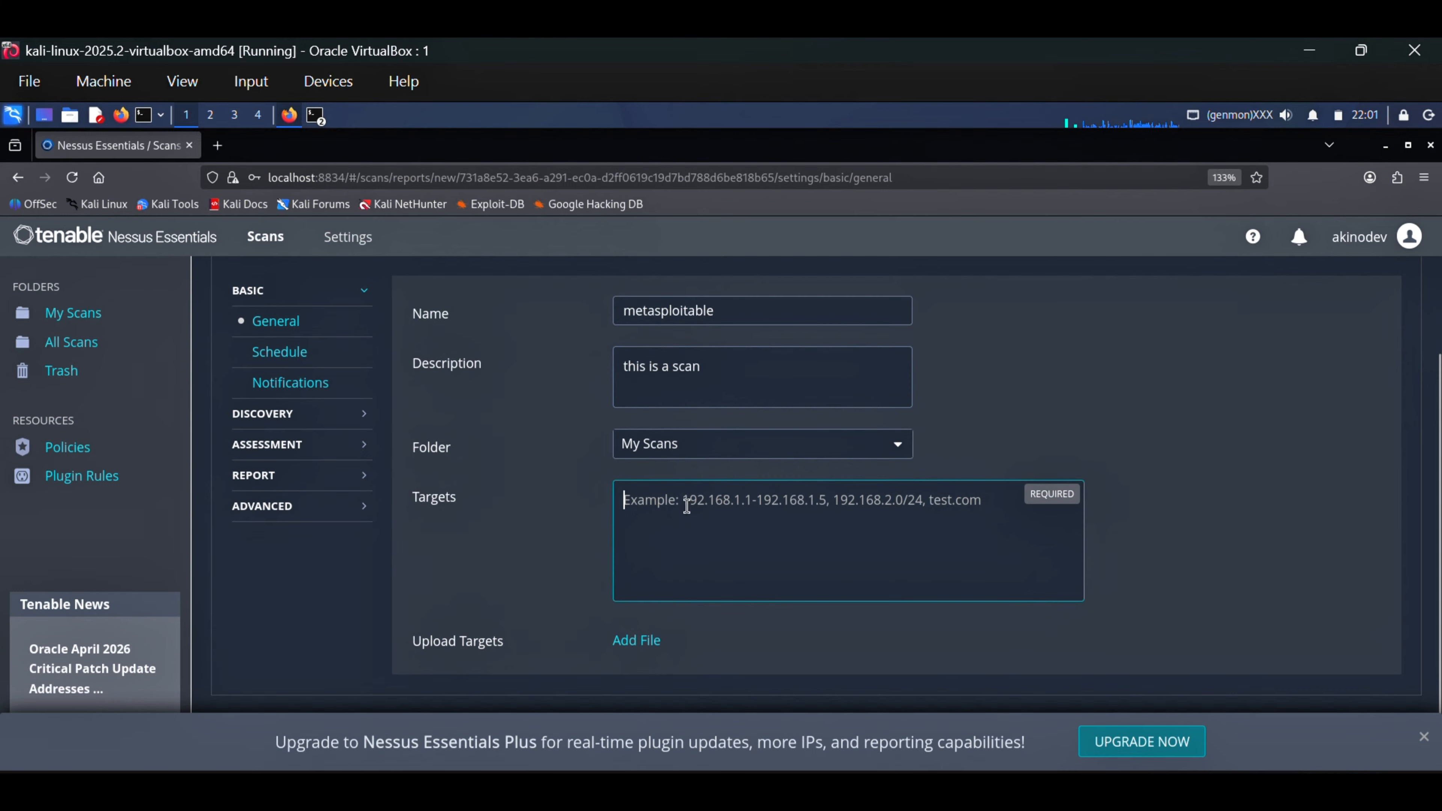
{"action": "type", "text": "192."}
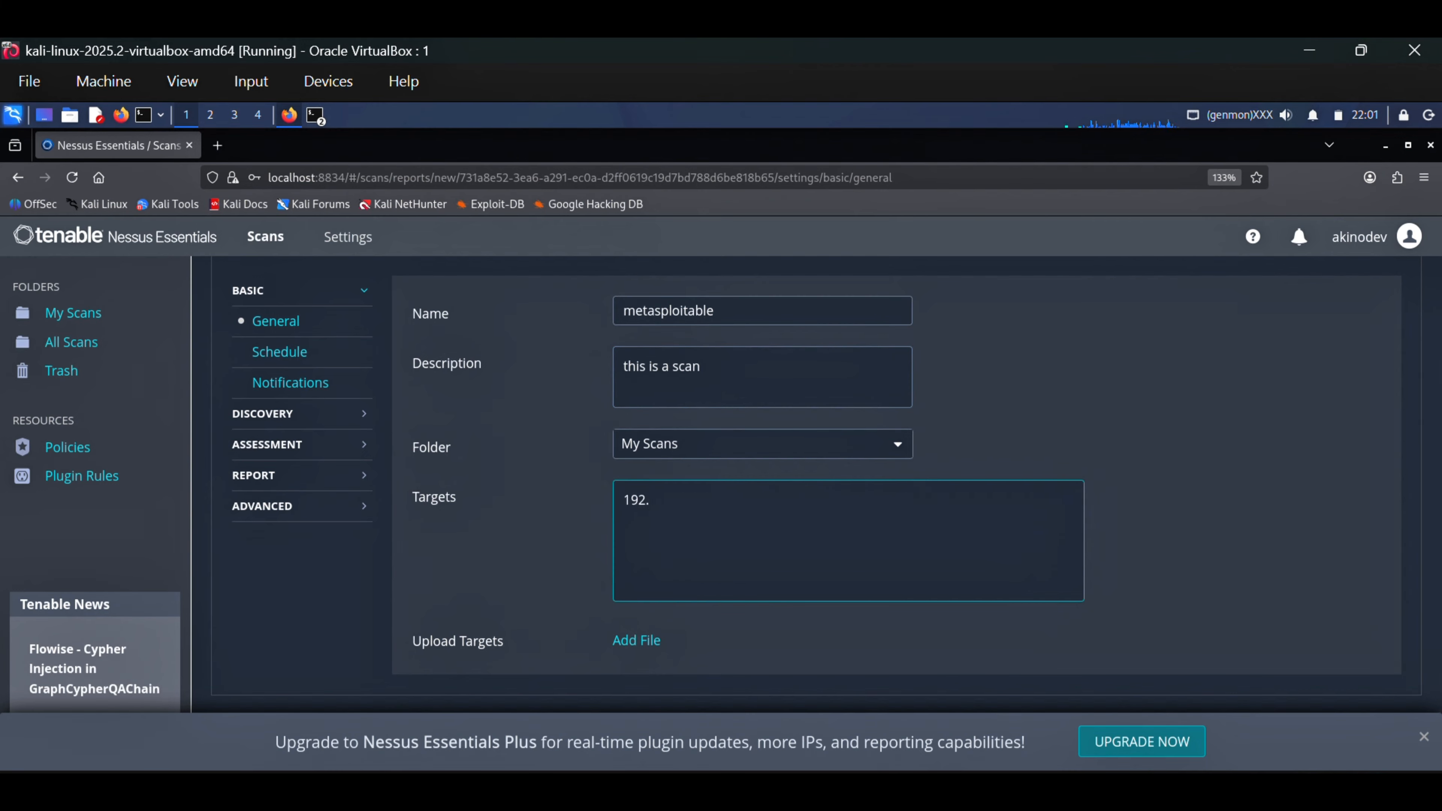
{"action": "type", "text": "168.112.3"}
{"action": "scroll", "coordinate": [725, 483], "scroll_direction": "down", "scroll_amount": 1}
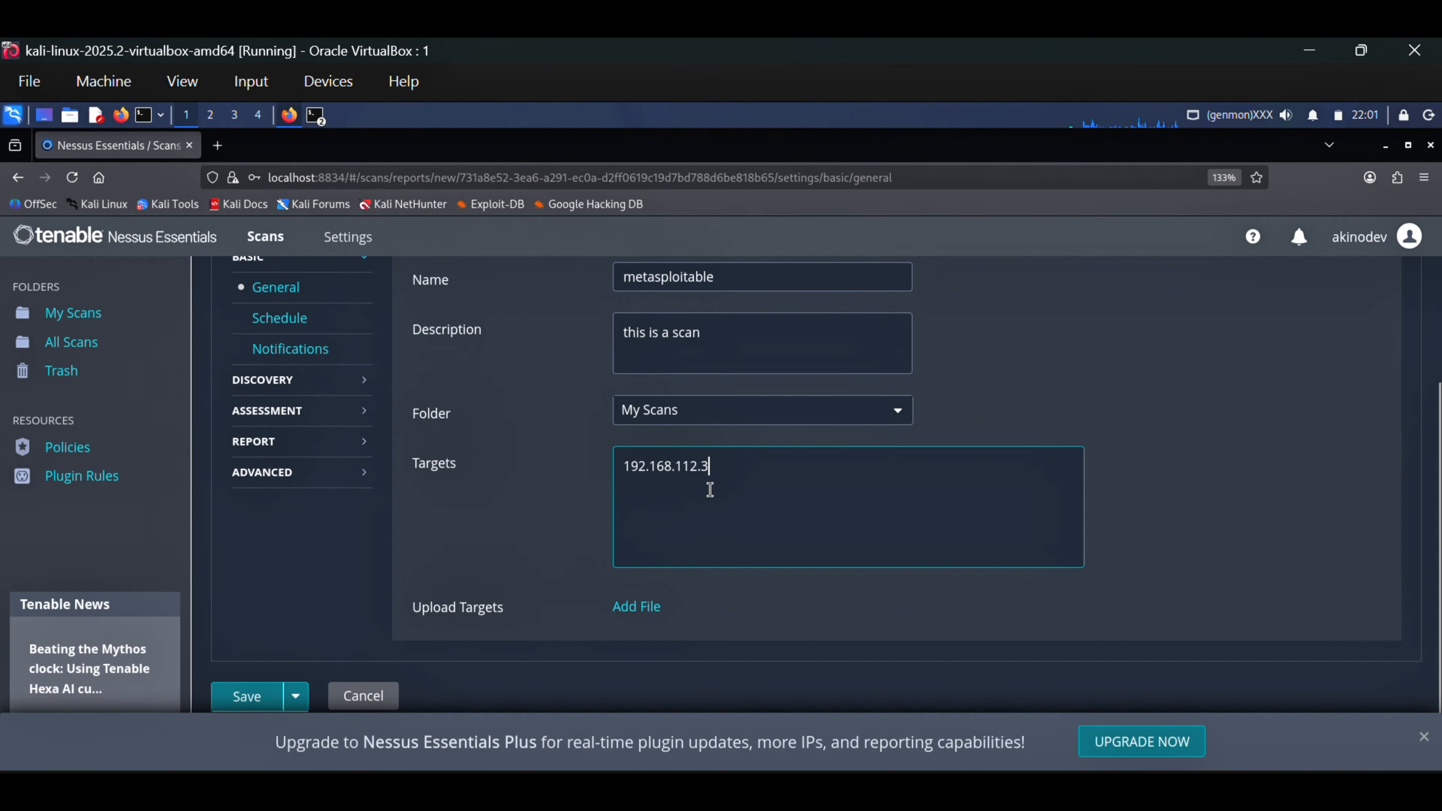
{"action": "type", "text": ","}
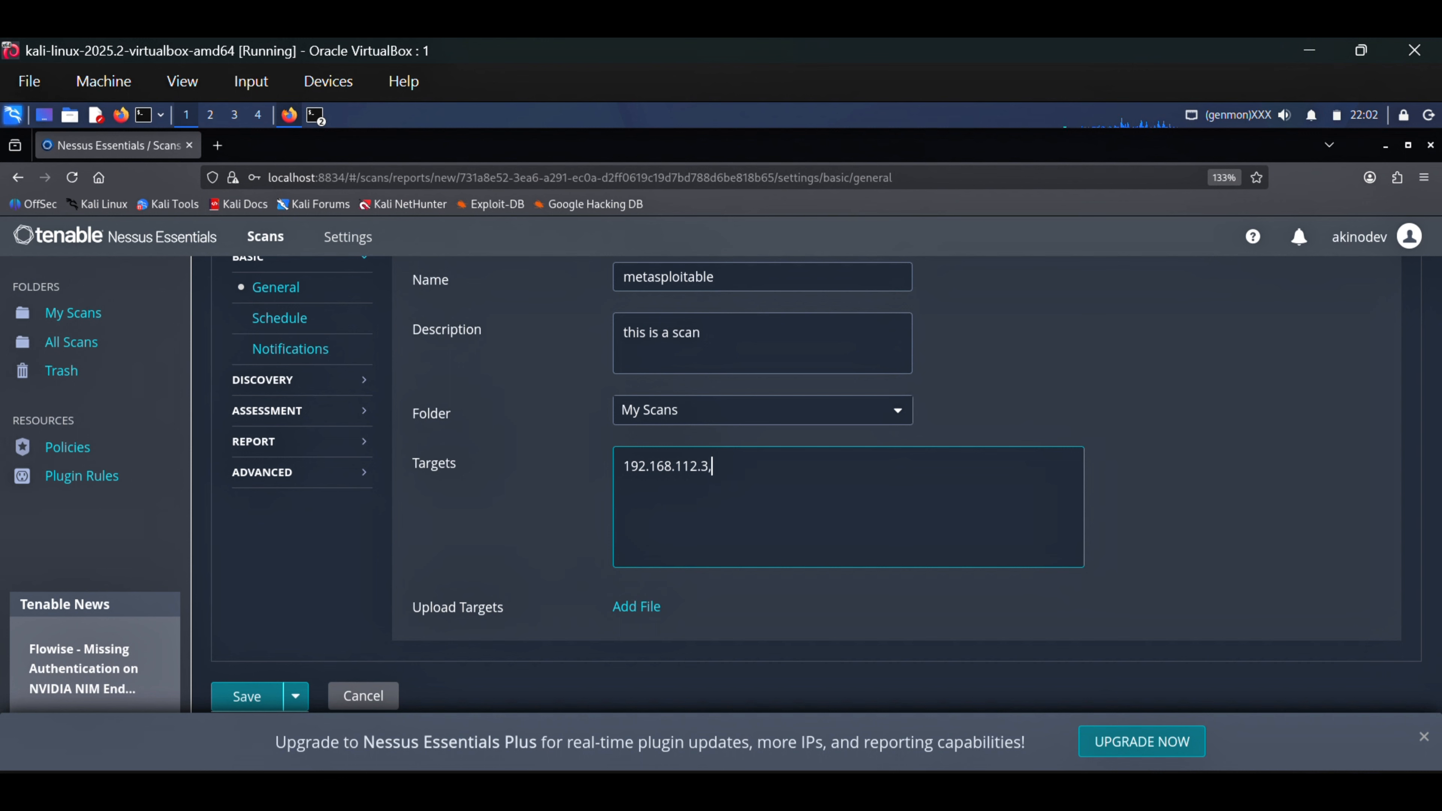
{"action": "key", "text": "BackSpace"}
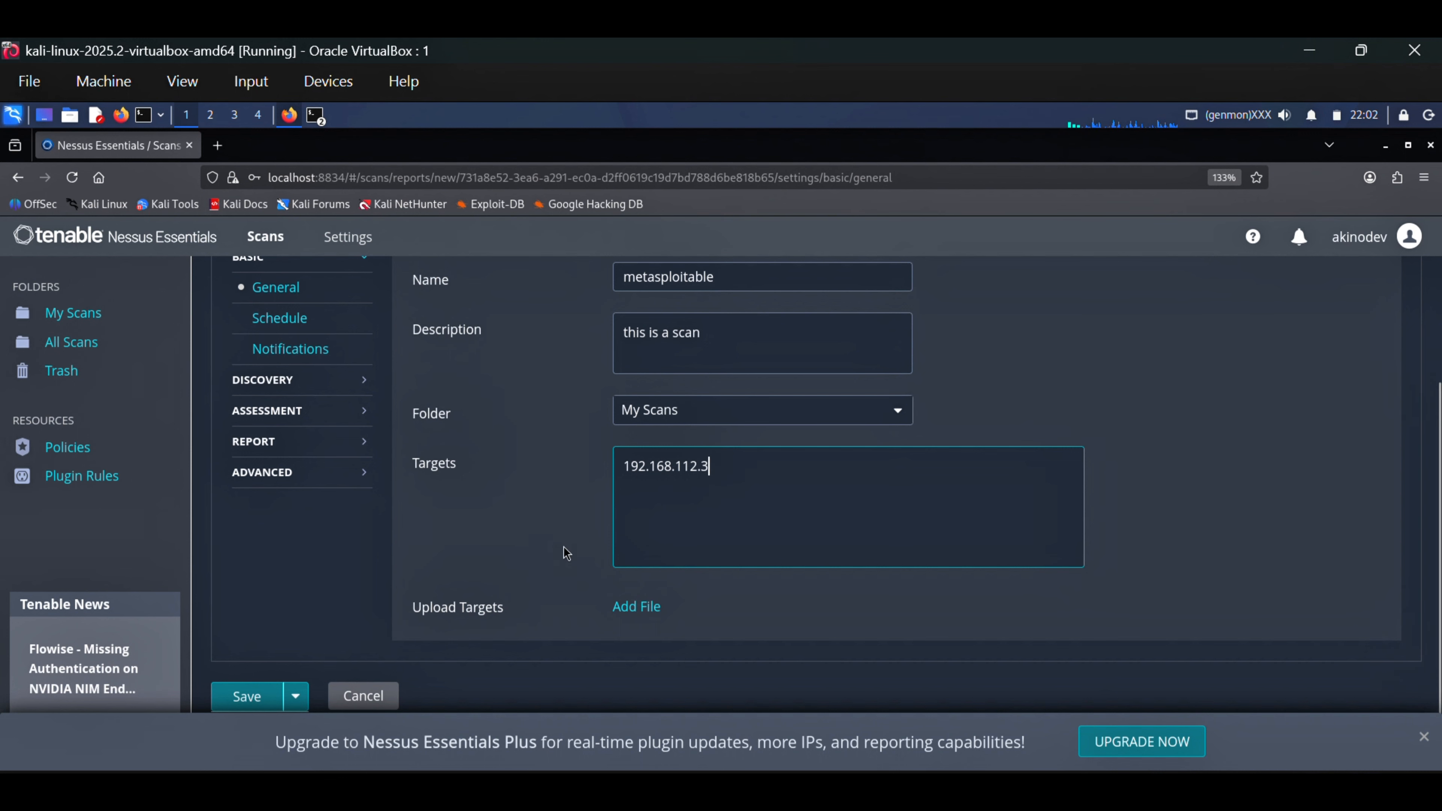
Save the metasploitable scan and launch it from the My Scans list
{"action": "left_click", "coordinate": [247, 696]}
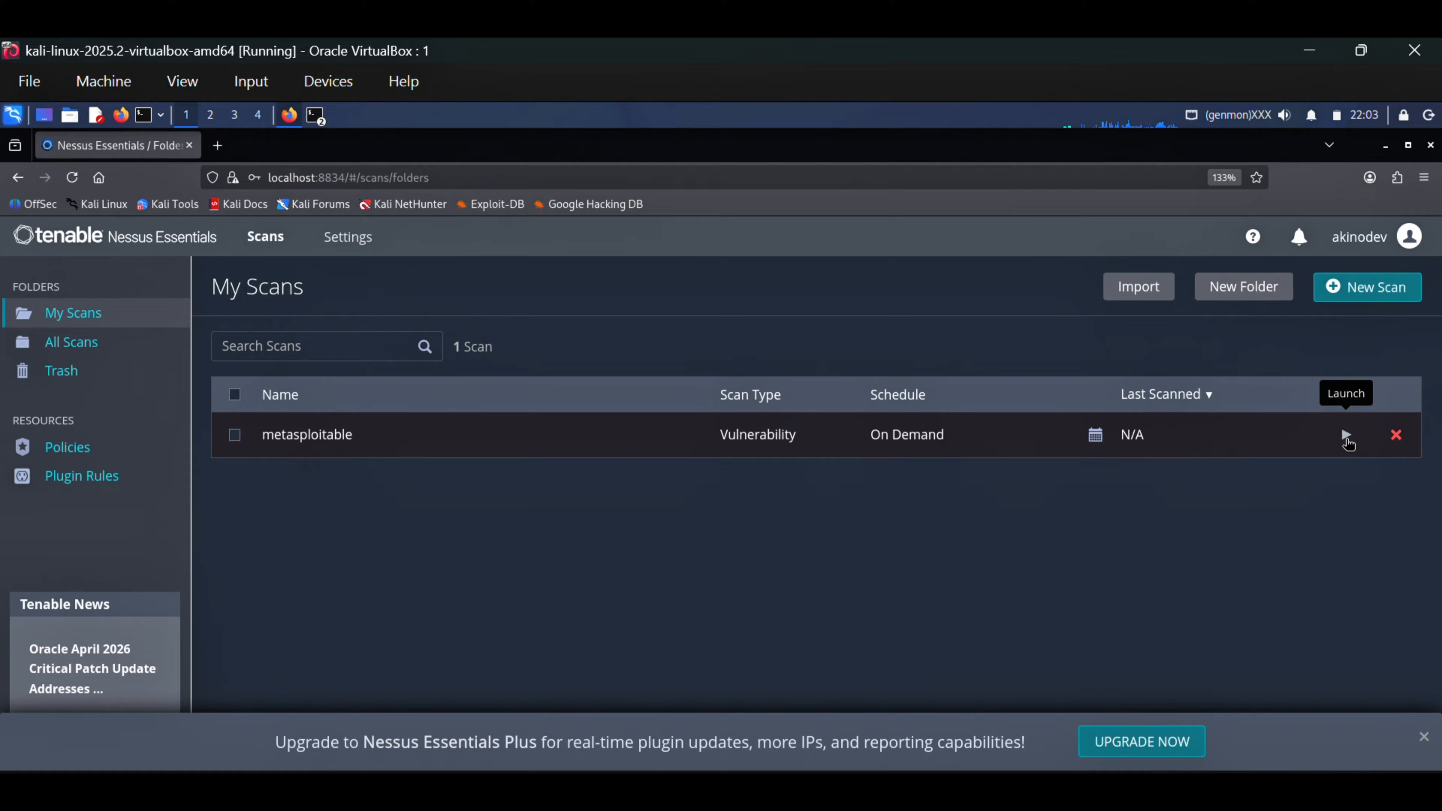
{"action": "left_click", "coordinate": [1346, 435]}
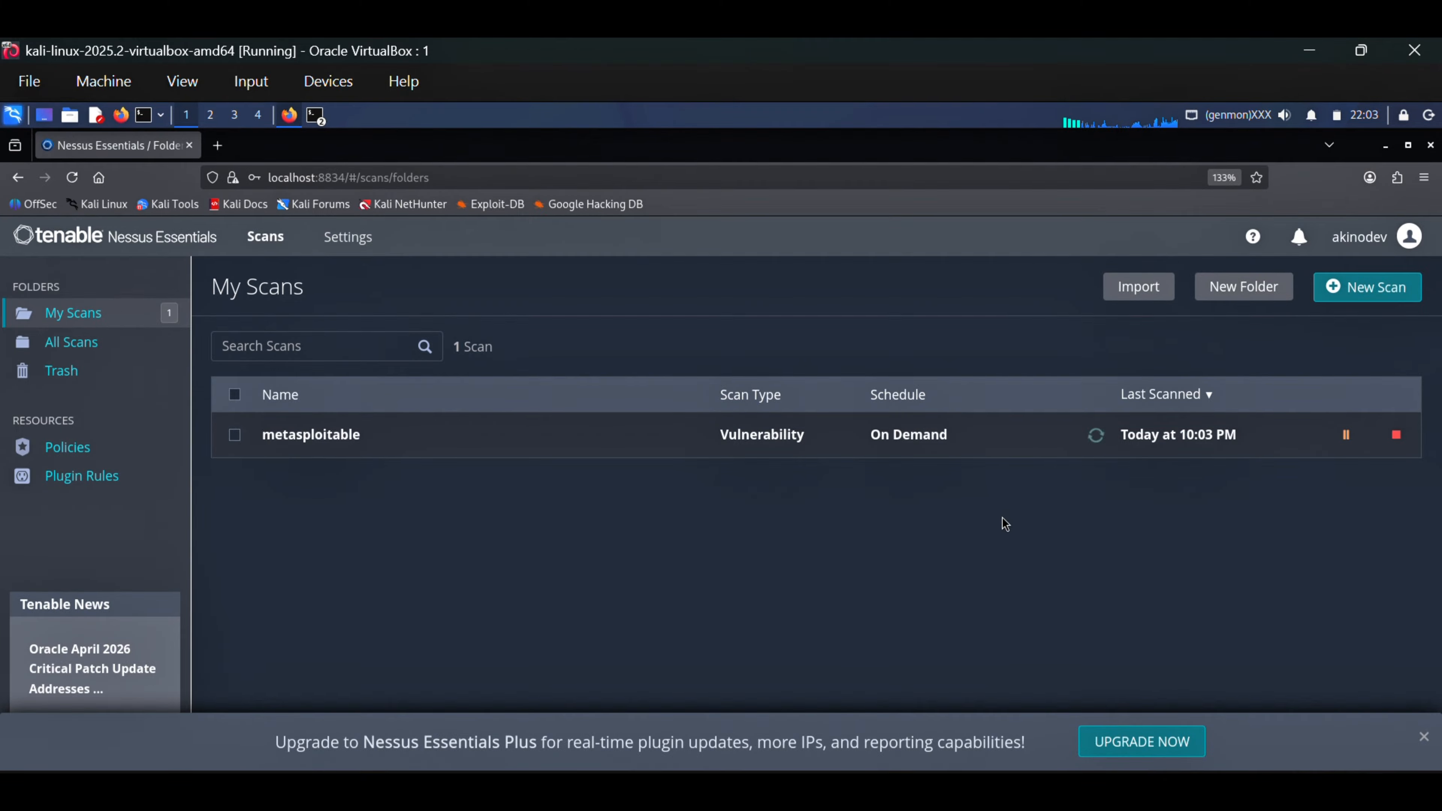
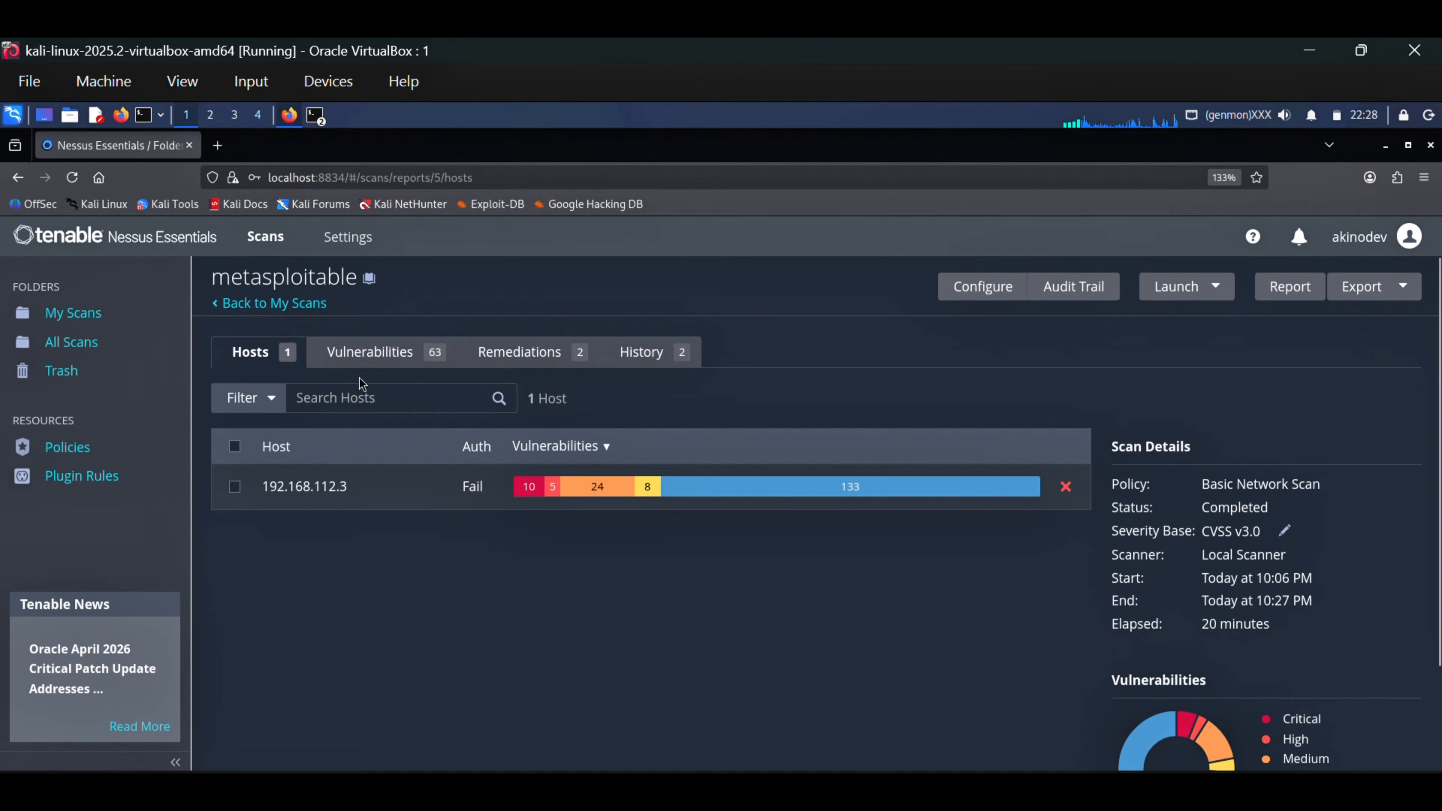
Open the metasploitable scan's list of vulnerabilities and examine the severity ratings from critical down to info
{"action": "left_click", "coordinate": [360, 356]}
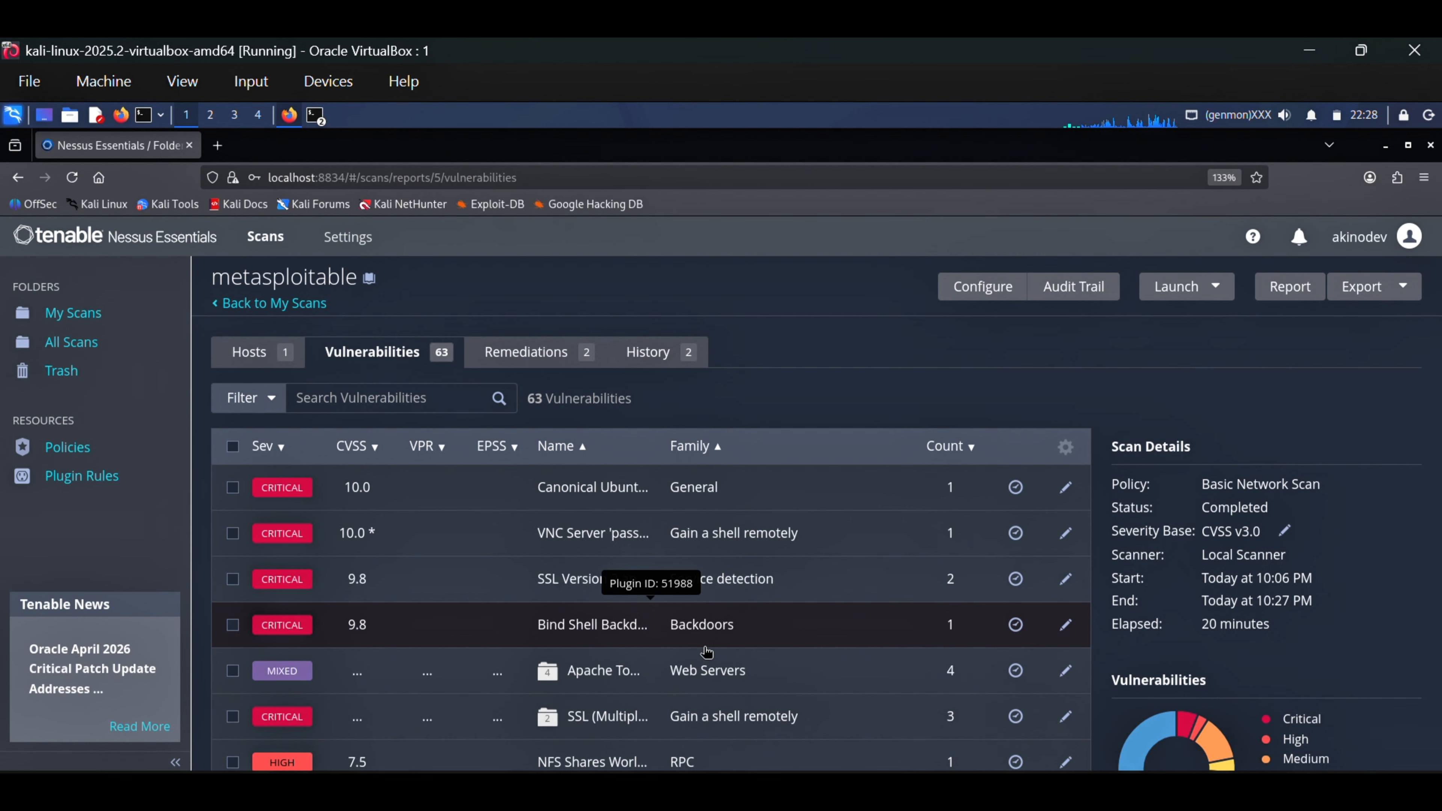
{"action": "scroll", "coordinate": [624, 568], "scroll_direction": "down", "scroll_amount": 2}
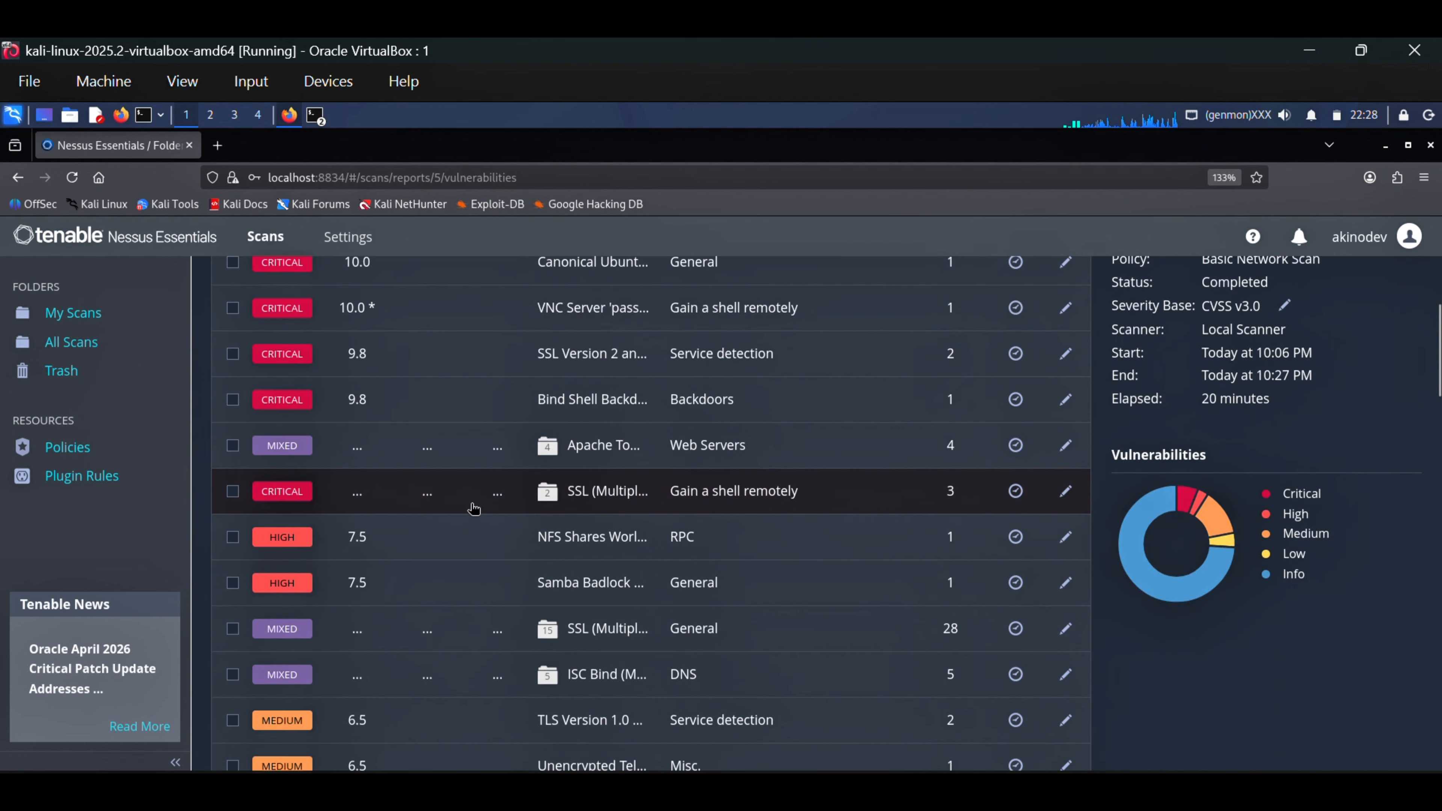
{"action": "scroll", "coordinate": [476, 509], "scroll_direction": "up", "scroll_amount": 1}
{"action": "scroll", "coordinate": [476, 509], "scroll_direction": "up", "scroll_amount": 1}
{"action": "scroll", "coordinate": [341, 466], "scroll_direction": "down", "scroll_amount": 3}
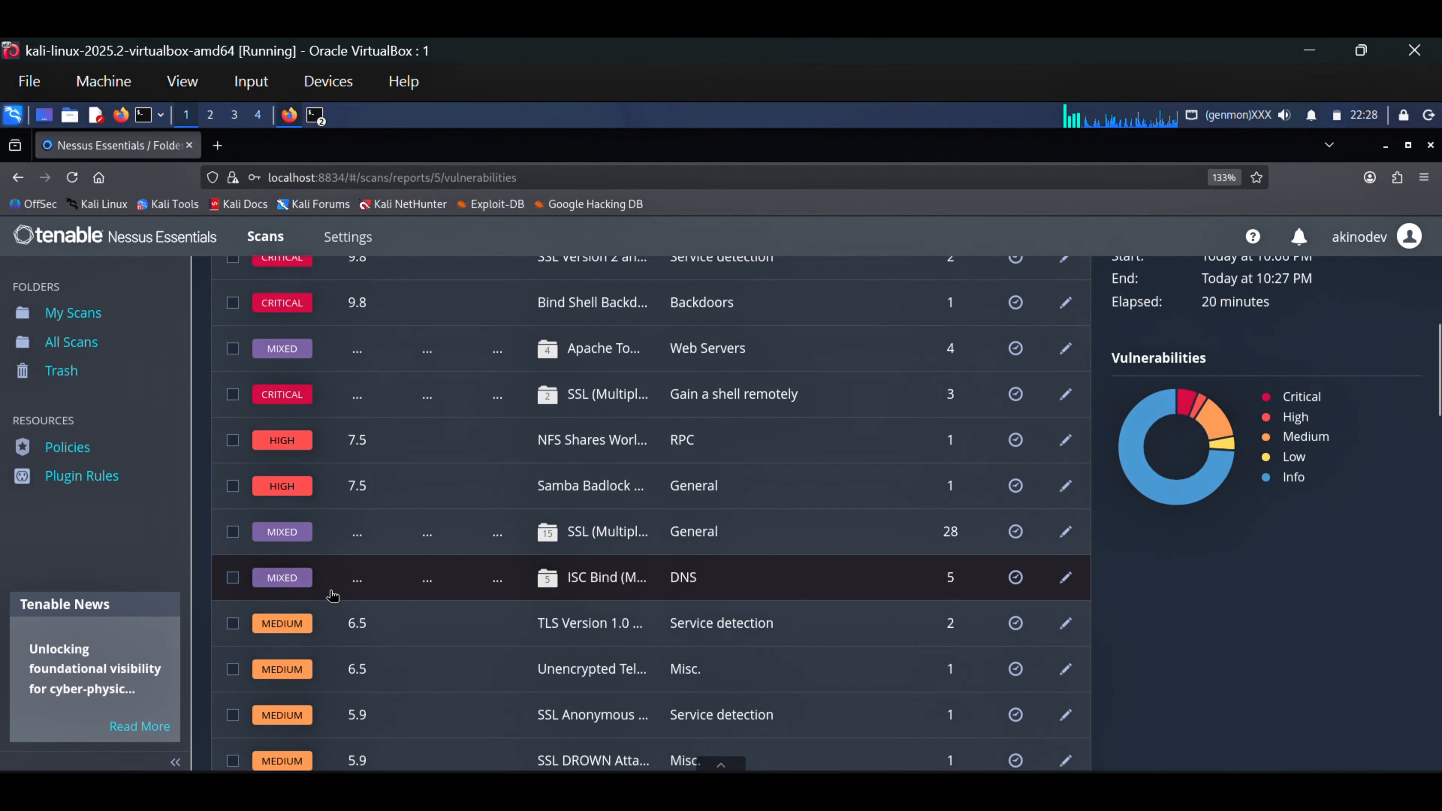
{"action": "scroll", "coordinate": [272, 443], "scroll_direction": "down", "scroll_amount": 1}
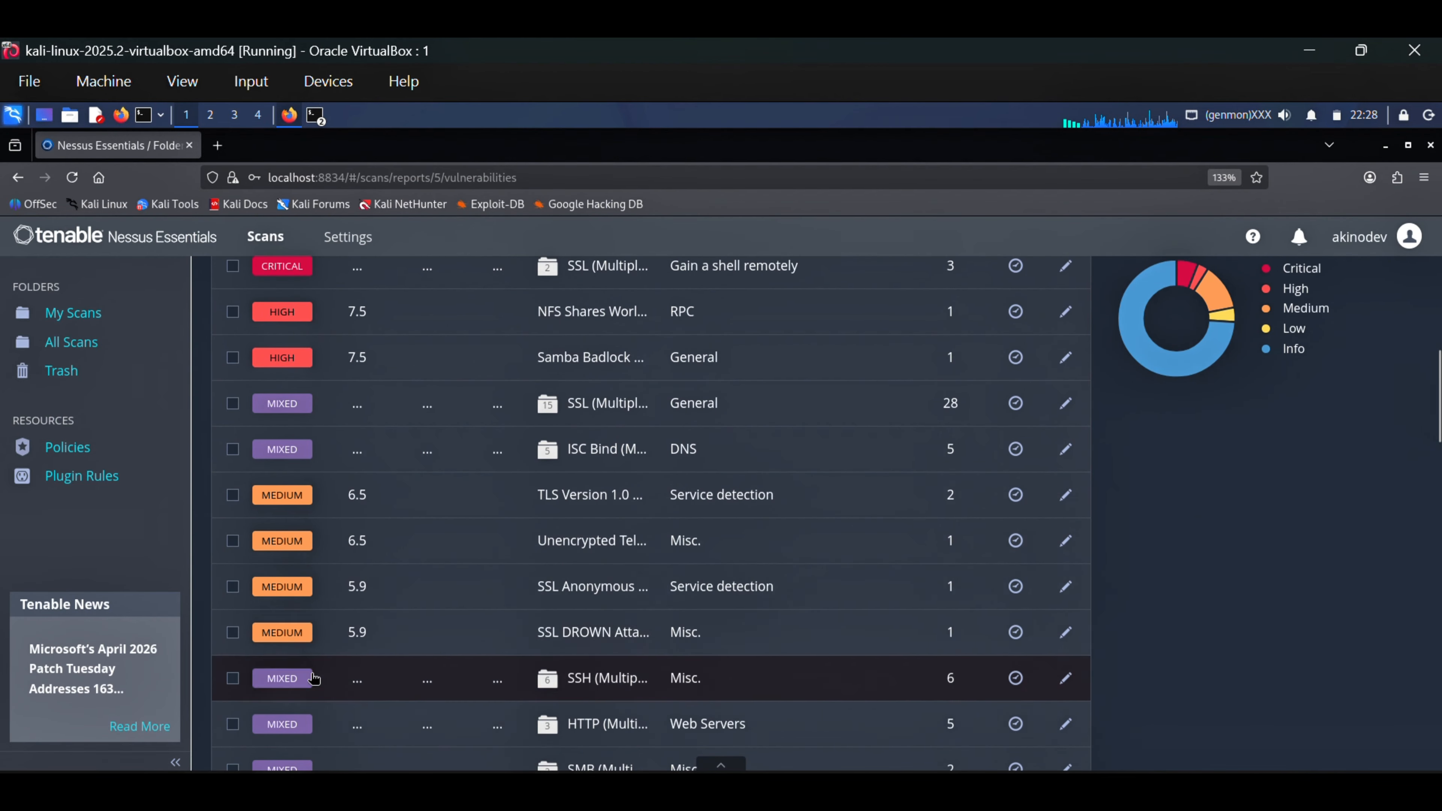
{"action": "scroll", "coordinate": [338, 537], "scroll_direction": "down", "scroll_amount": 3}
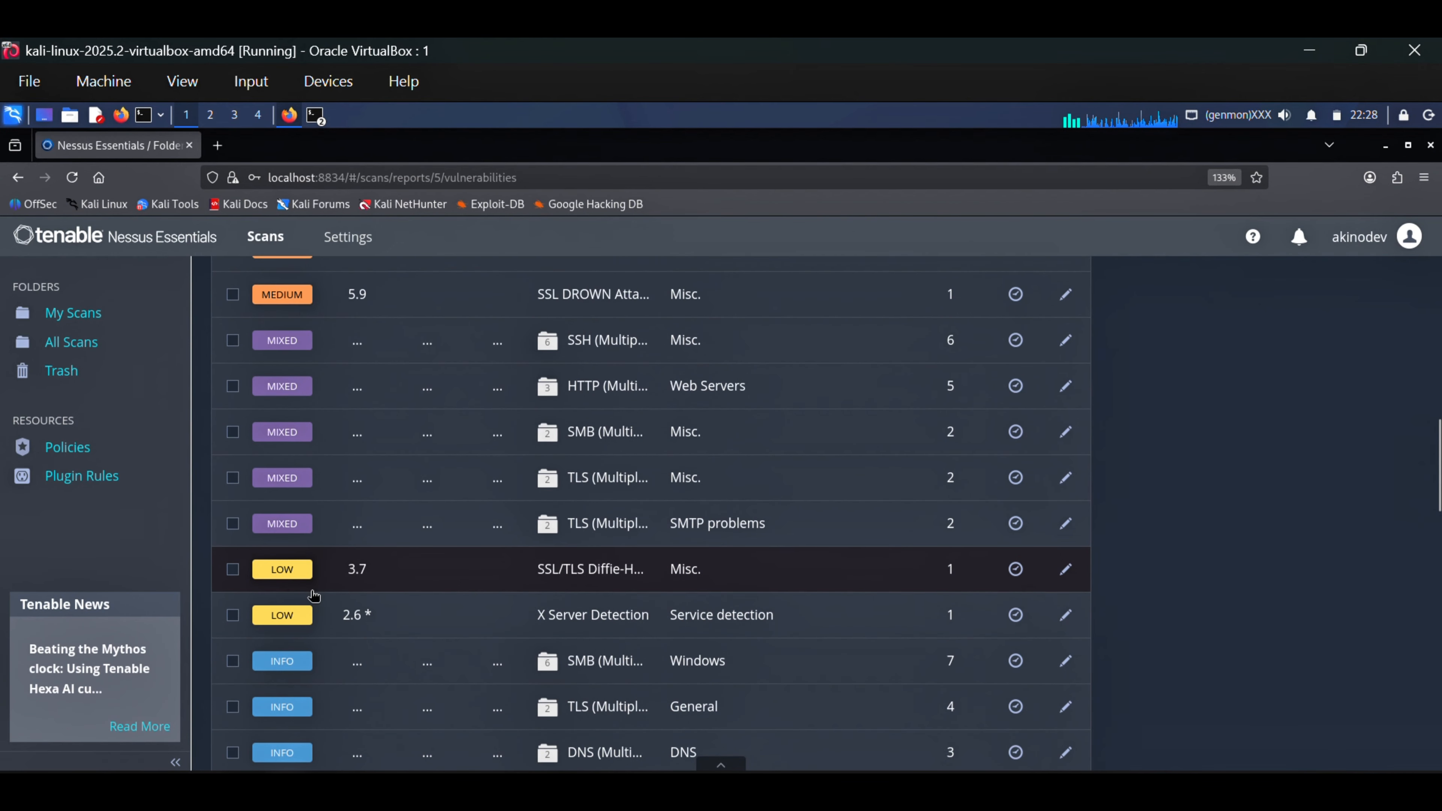
{"action": "scroll", "coordinate": [393, 585], "scroll_direction": "down", "scroll_amount": 2}
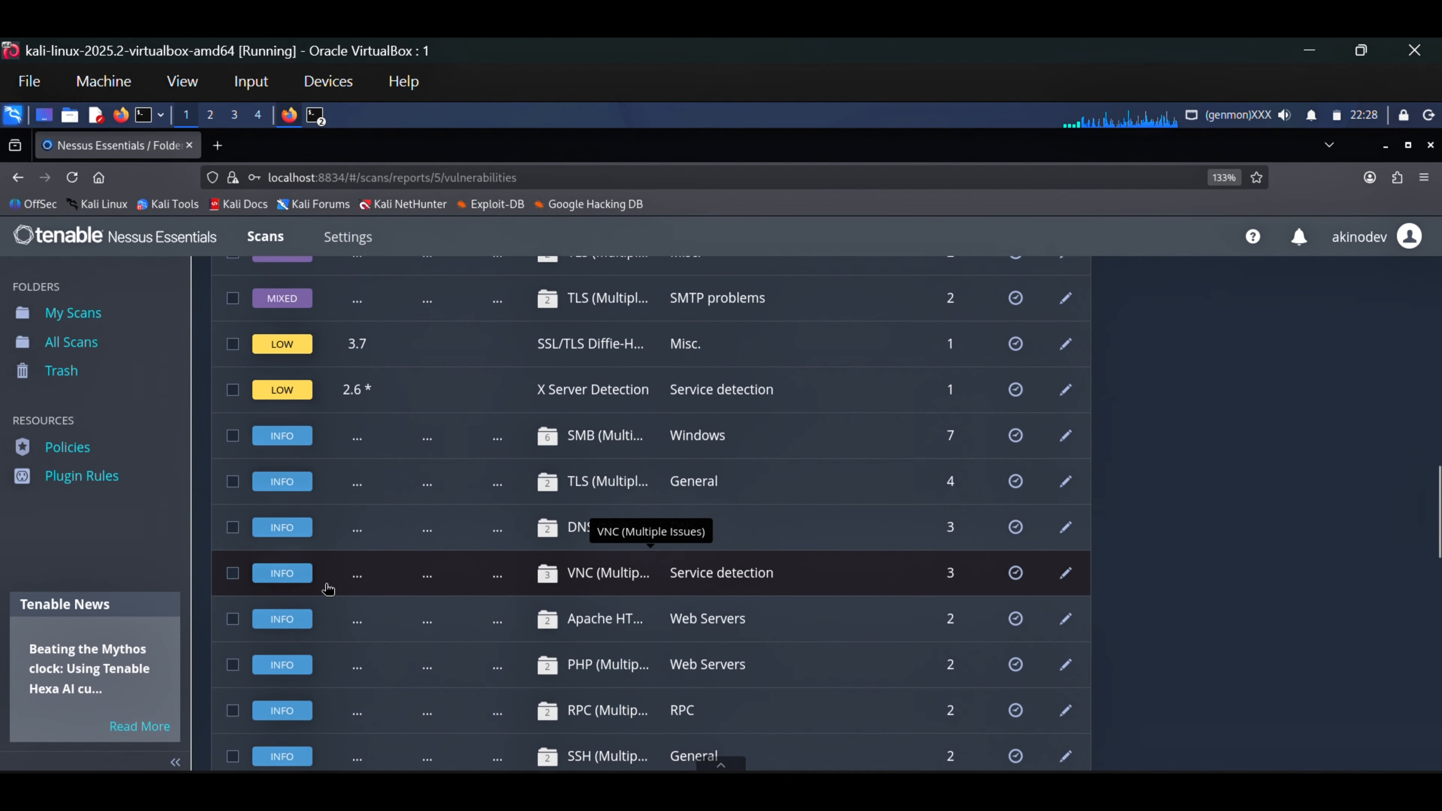
{"action": "scroll", "coordinate": [335, 597], "scroll_direction": "up", "scroll_amount": 4}
{"action": "scroll", "coordinate": [340, 609], "scroll_direction": "up", "scroll_amount": 5}
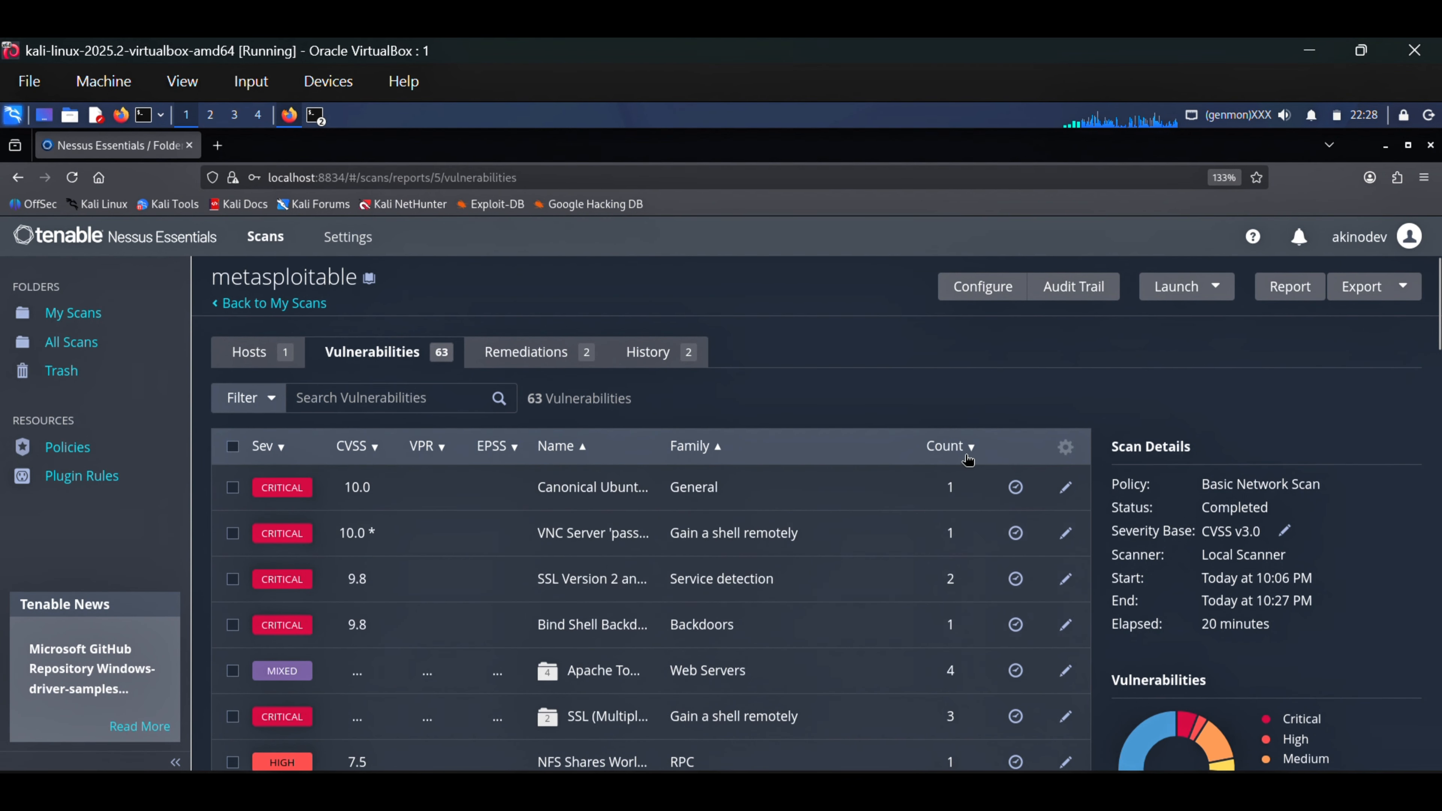
Examine the family and occurrence count of each vulnerability down to the end of the first results page
{"action": "scroll", "coordinate": [963, 635], "scroll_direction": "down", "scroll_amount": 2}
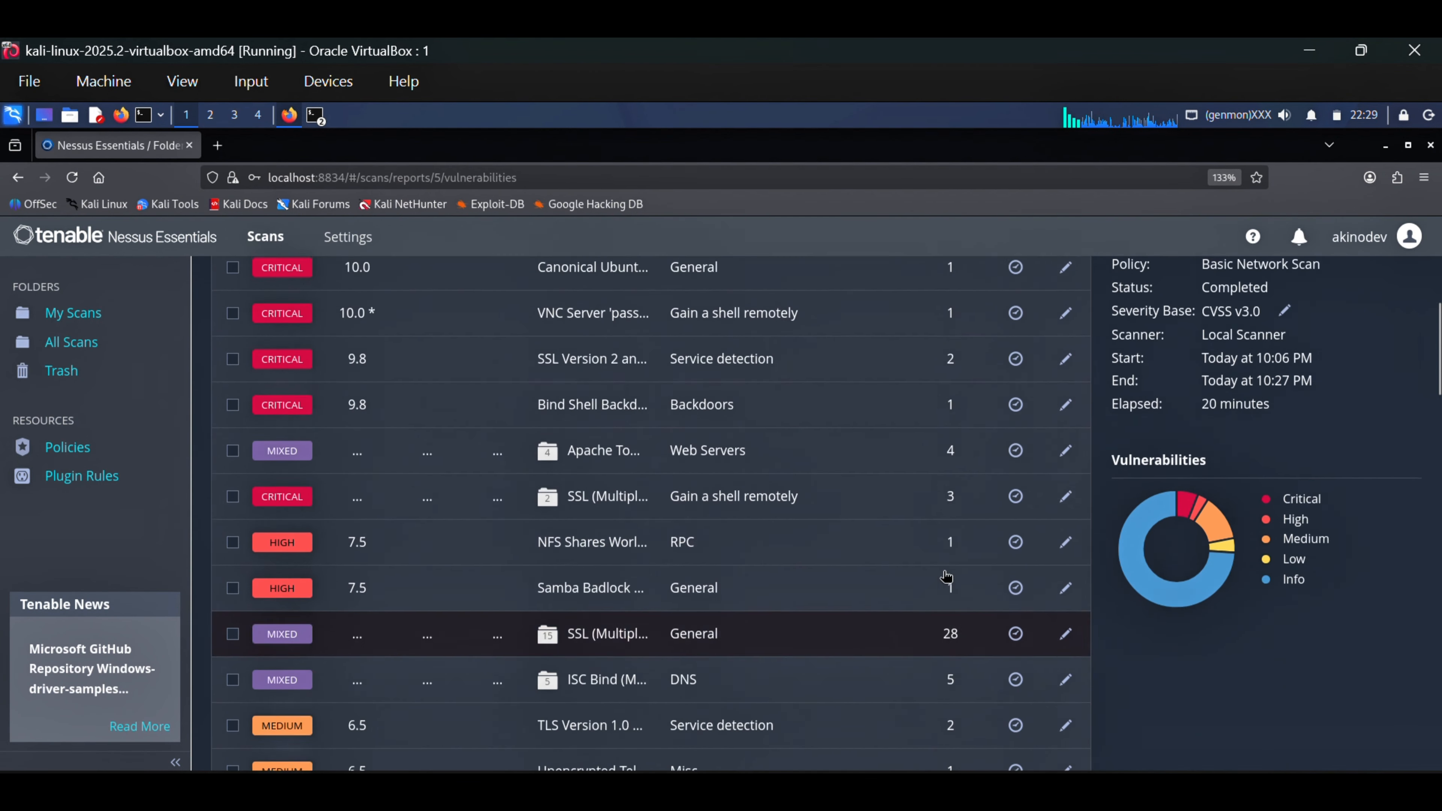
{"action": "scroll", "coordinate": [952, 551], "scroll_direction": "down", "scroll_amount": 15}
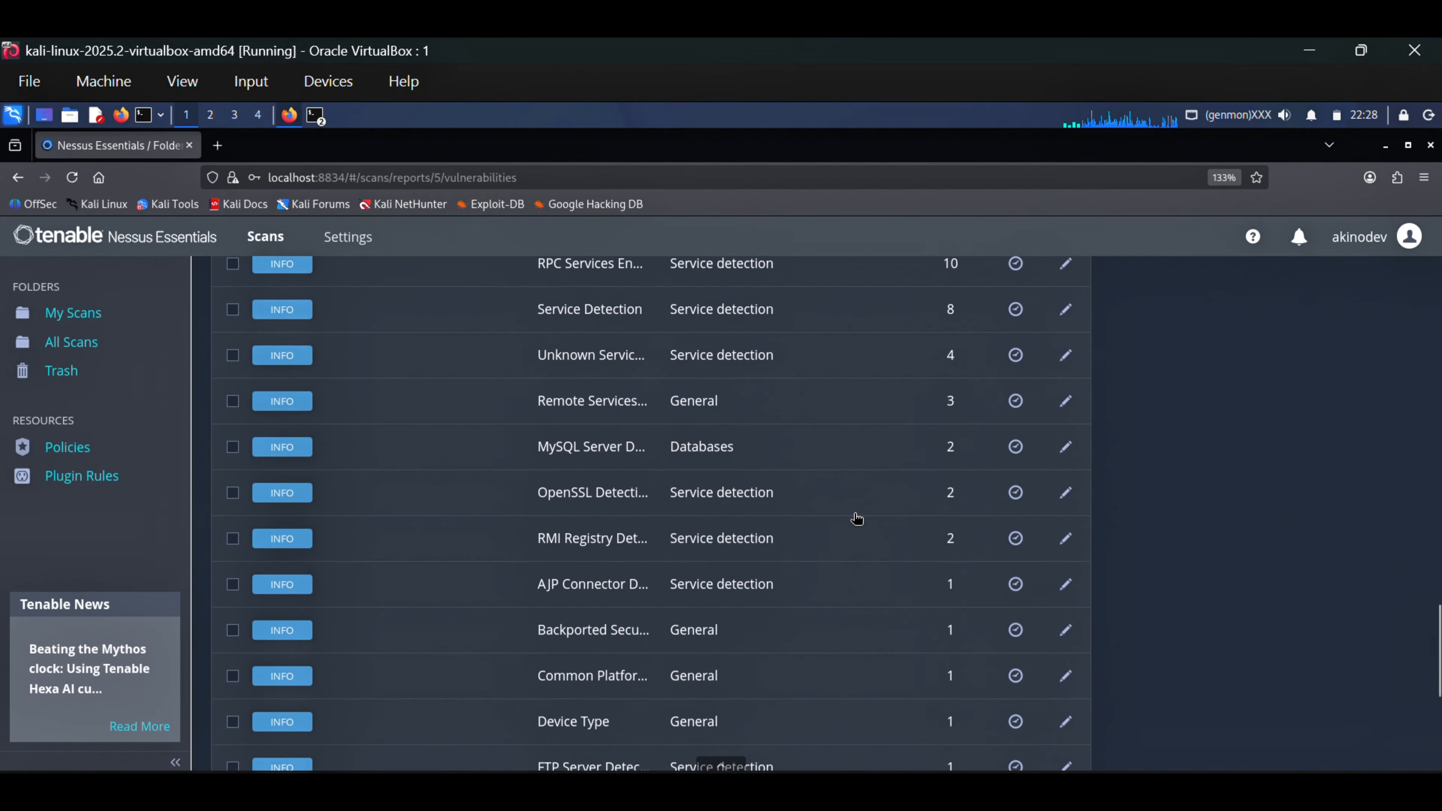
{"action": "scroll", "coordinate": [860, 515], "scroll_direction": "up", "scroll_amount": 3}
{"action": "scroll", "coordinate": [860, 514], "scroll_direction": "down", "scroll_amount": 3}
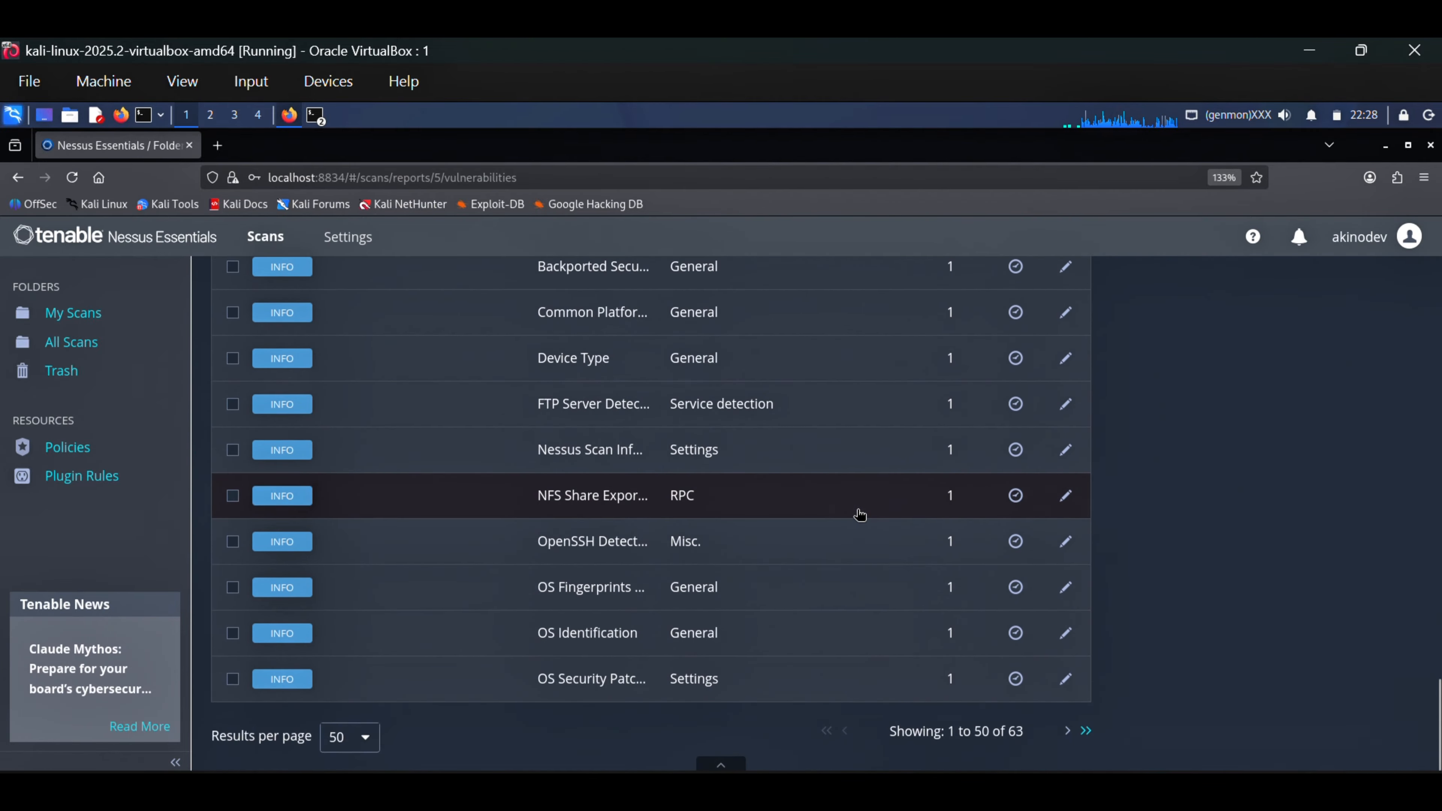
{"action": "scroll", "coordinate": [860, 515], "scroll_direction": "up", "scroll_amount": 6}
{"action": "scroll", "coordinate": [860, 514], "scroll_direction": "up", "scroll_amount": 10}
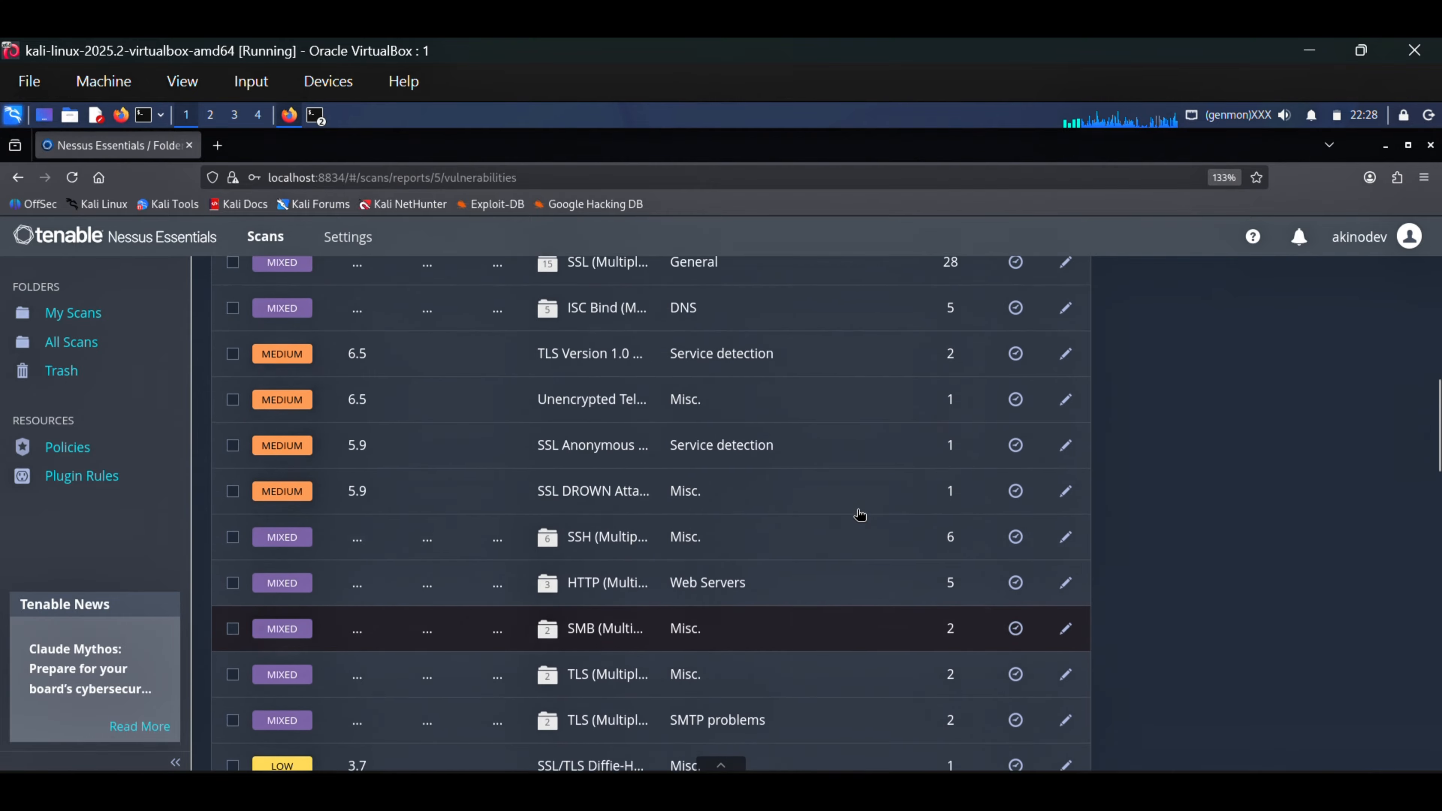
{"action": "scroll", "coordinate": [886, 550], "scroll_direction": "down", "scroll_amount": 2}
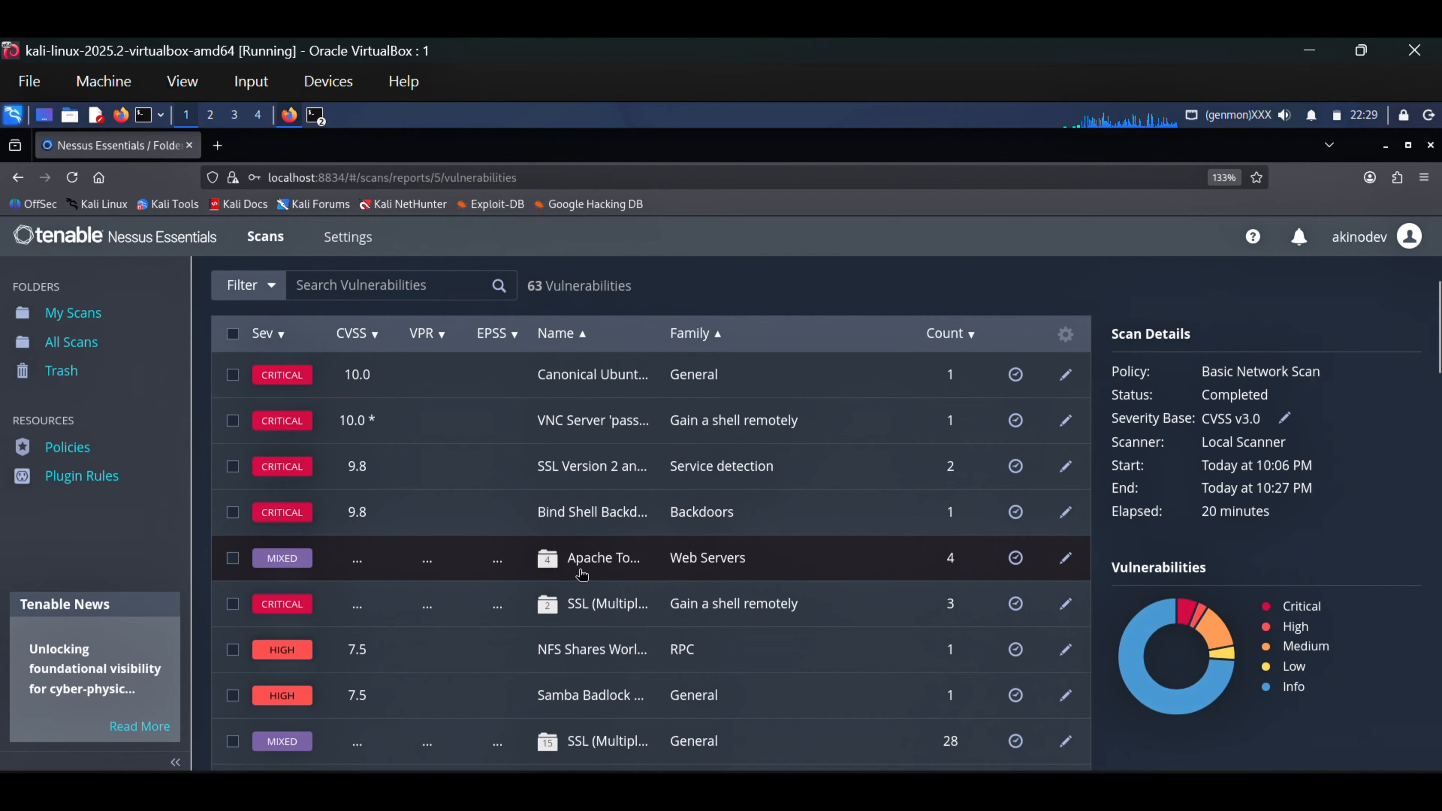
Examine the share of each severity level, from Critical to Info, in the scan's vulnerabilities chart
{"action": "scroll", "coordinate": [656, 609], "scroll_direction": "down", "scroll_amount": 3}
{"action": "scroll", "coordinate": [580, 562], "scroll_direction": "up", "scroll_amount": 3}
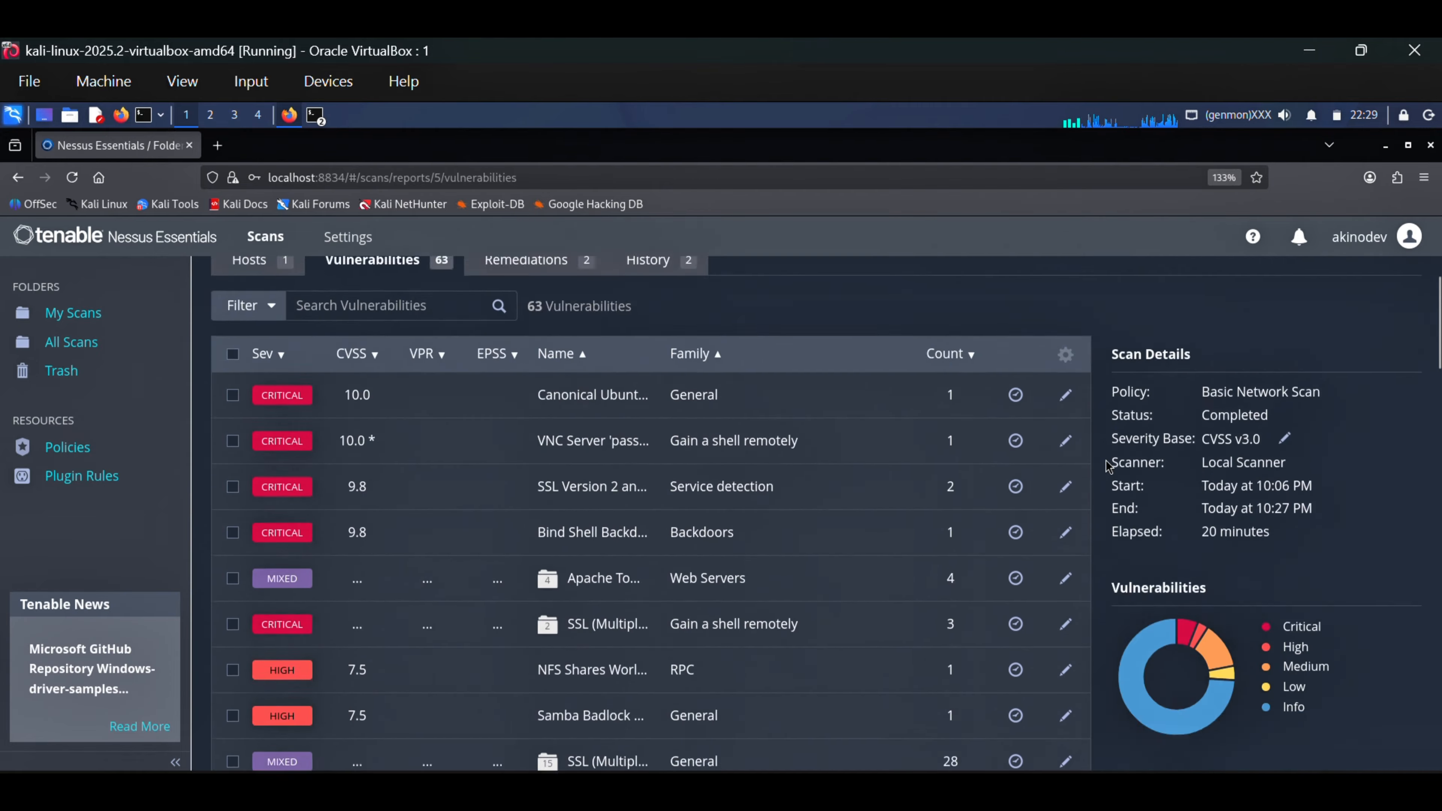
{"action": "scroll", "coordinate": [1106, 473], "scroll_direction": "down", "scroll_amount": 3}
{"action": "mouse_move", "coordinate": [1314, 383]}
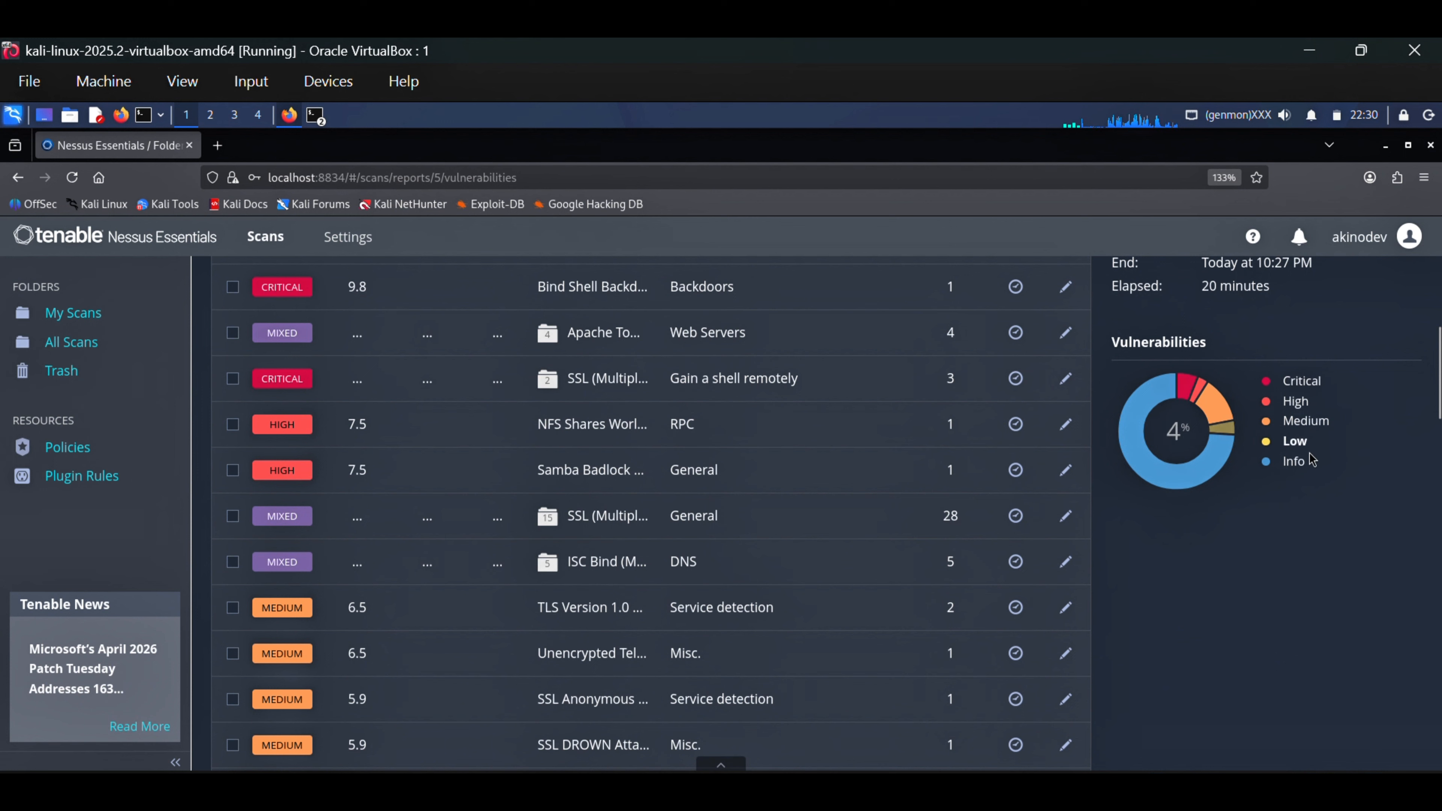
{"action": "mouse_move", "coordinate": [1304, 465]}
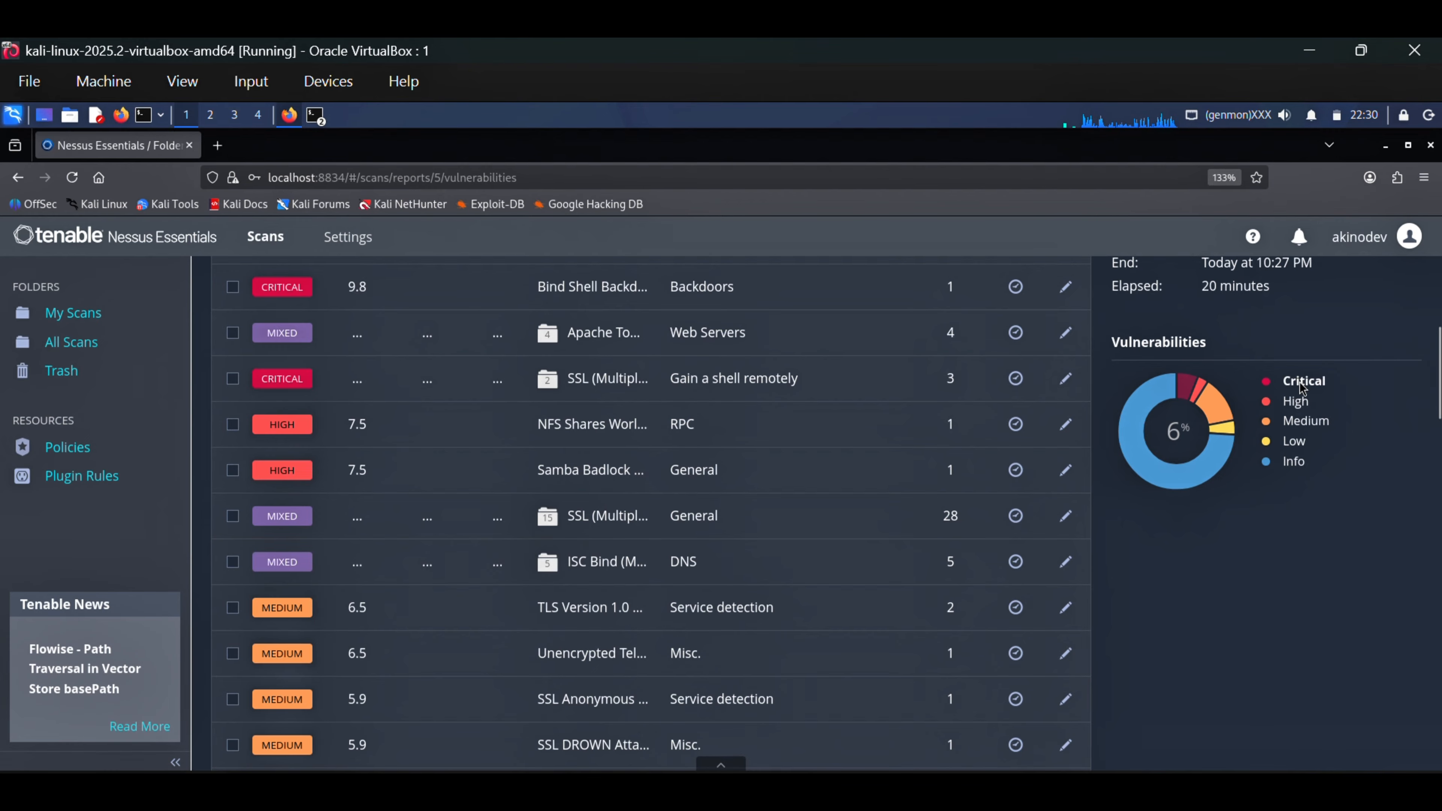
Open the critical Canonical Ubuntu Linux SEoL (8.04.x) finding and read its description and recommended solution
{"action": "scroll", "coordinate": [505, 511], "scroll_direction": "up", "scroll_amount": 5}
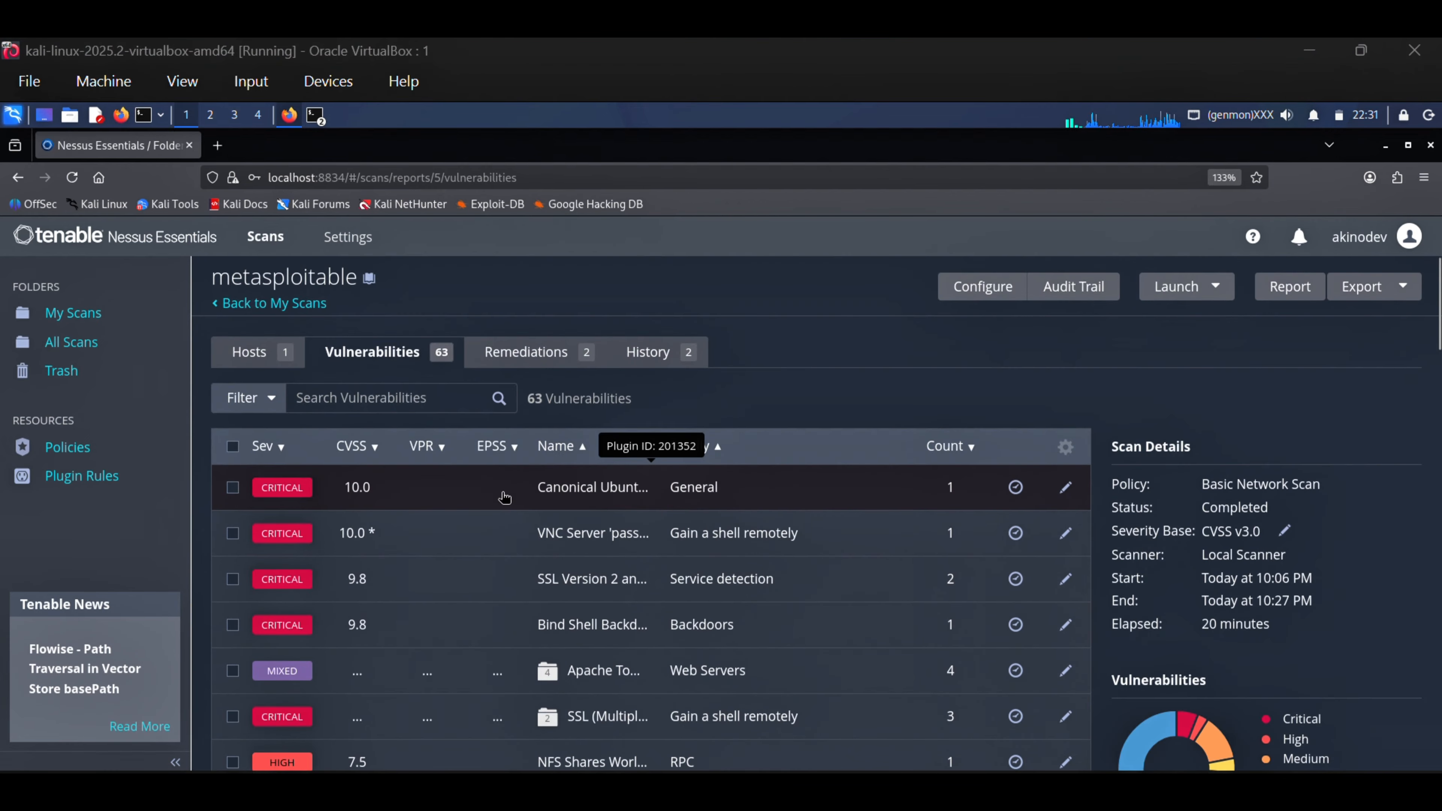
{"action": "left_click", "coordinate": [451, 496]}
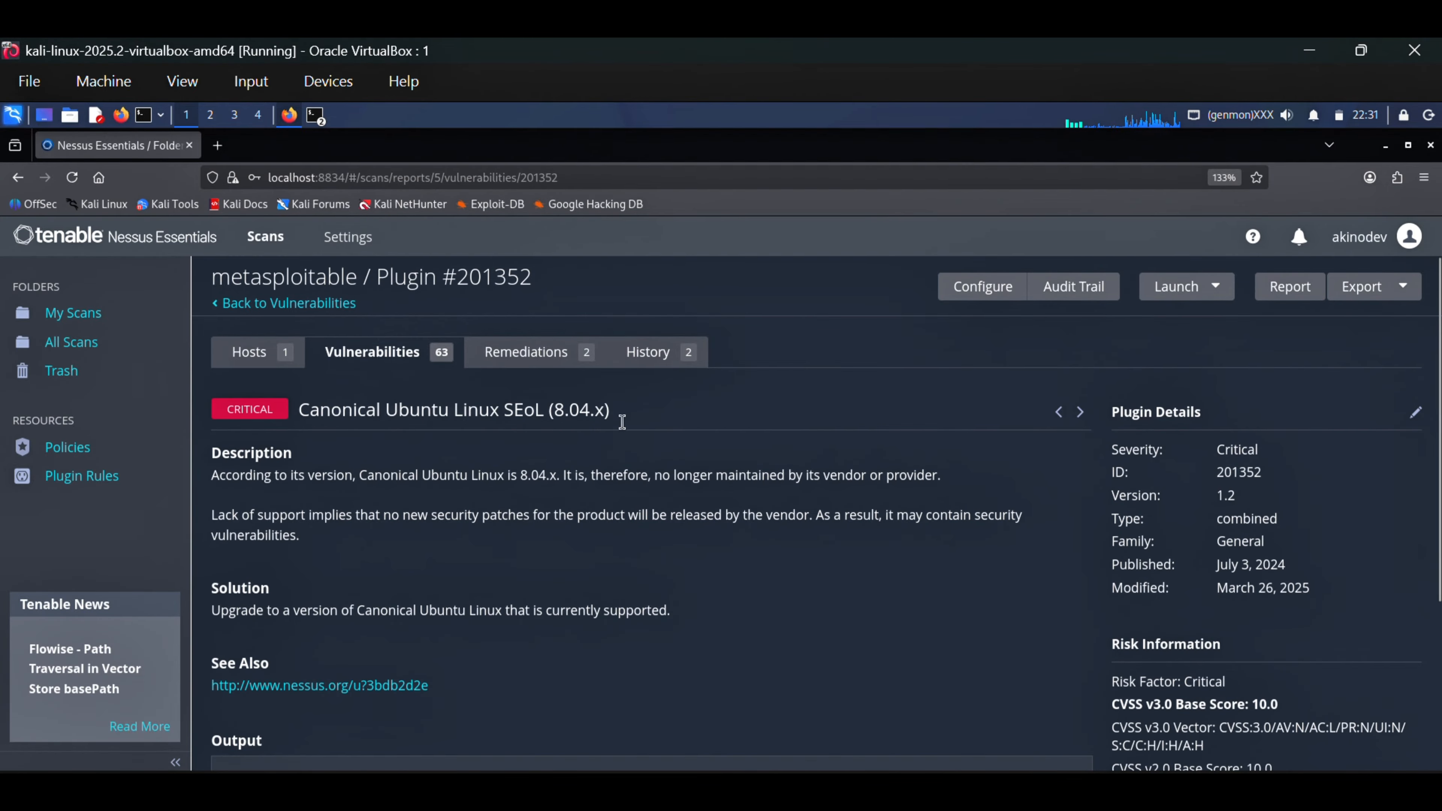
{"action": "left_click_drag", "start_coordinate": [622, 422], "coordinate": [319, 413]}
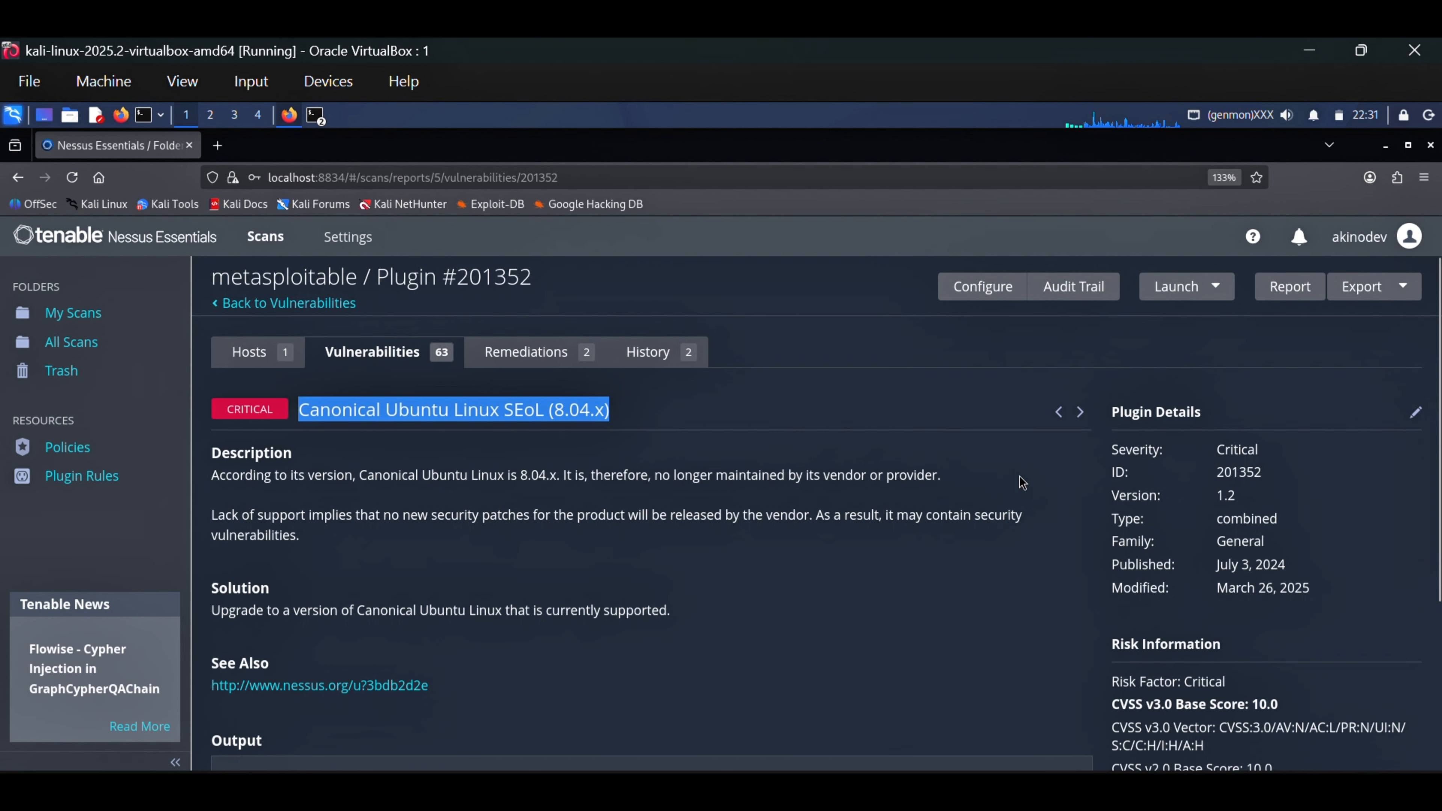
{"action": "left_click_drag", "start_coordinate": [1022, 482], "coordinate": [663, 486]}
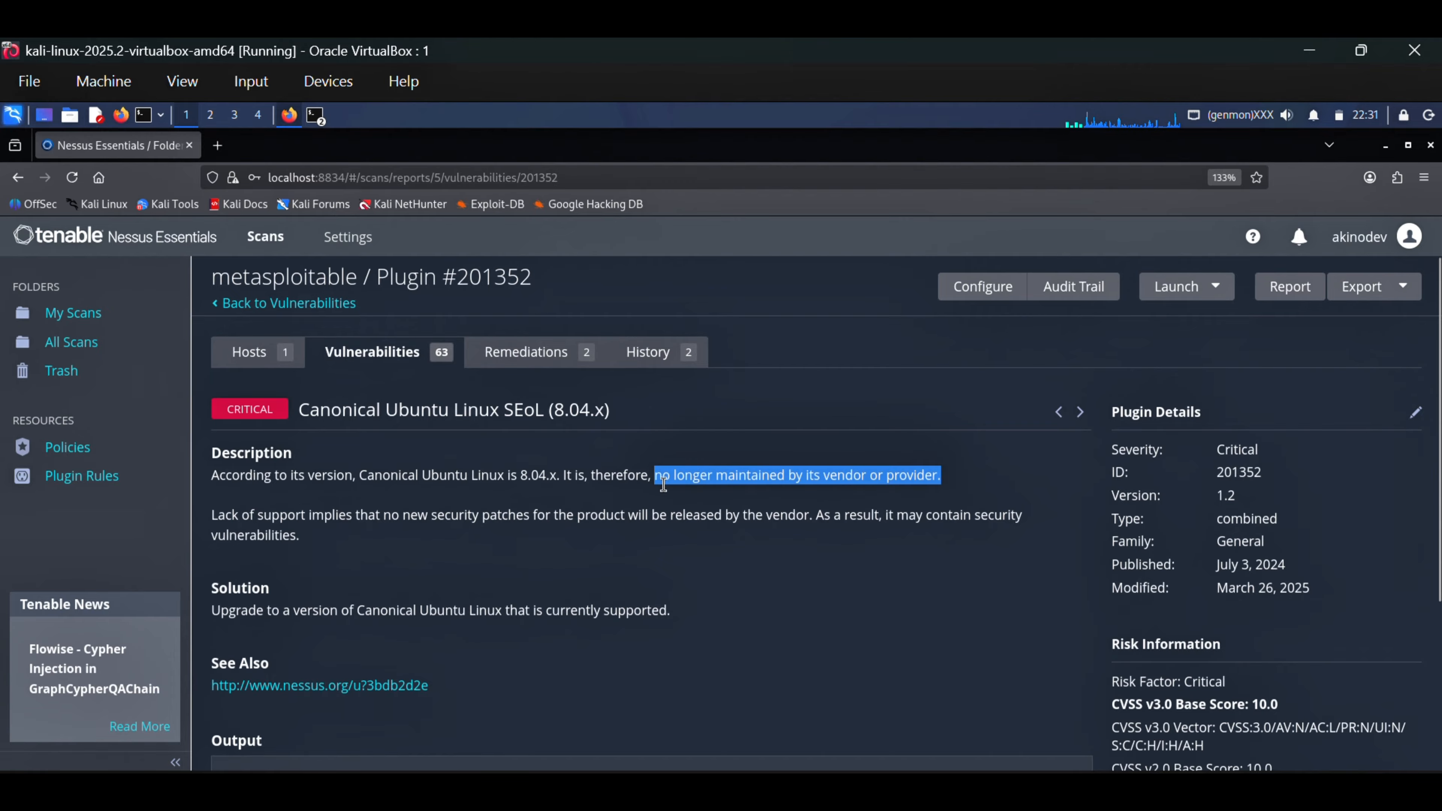
{"action": "scroll", "coordinate": [777, 534], "scroll_direction": "down", "scroll_amount": 2}
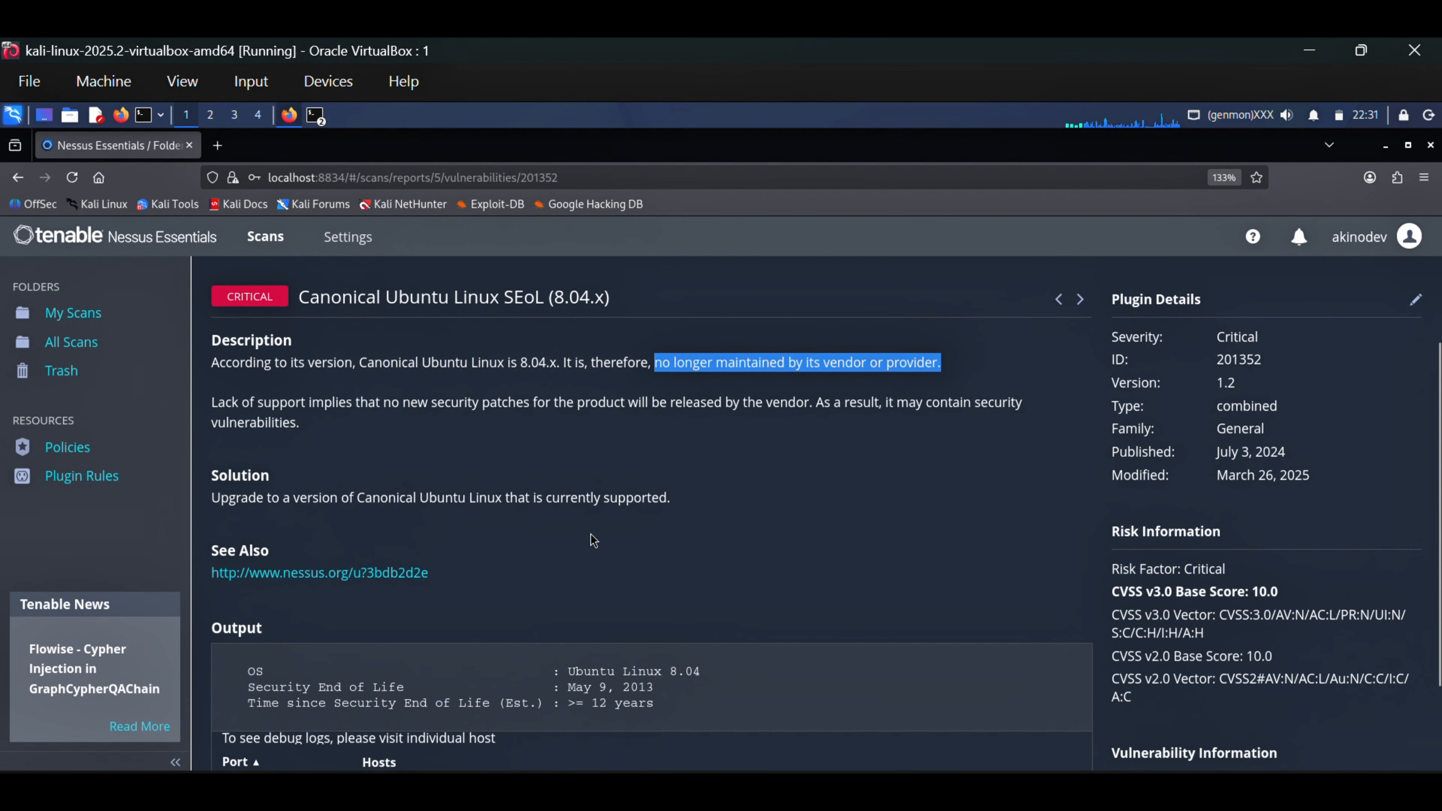
{"action": "left_click_drag", "start_coordinate": [710, 504], "coordinate": [259, 509]}
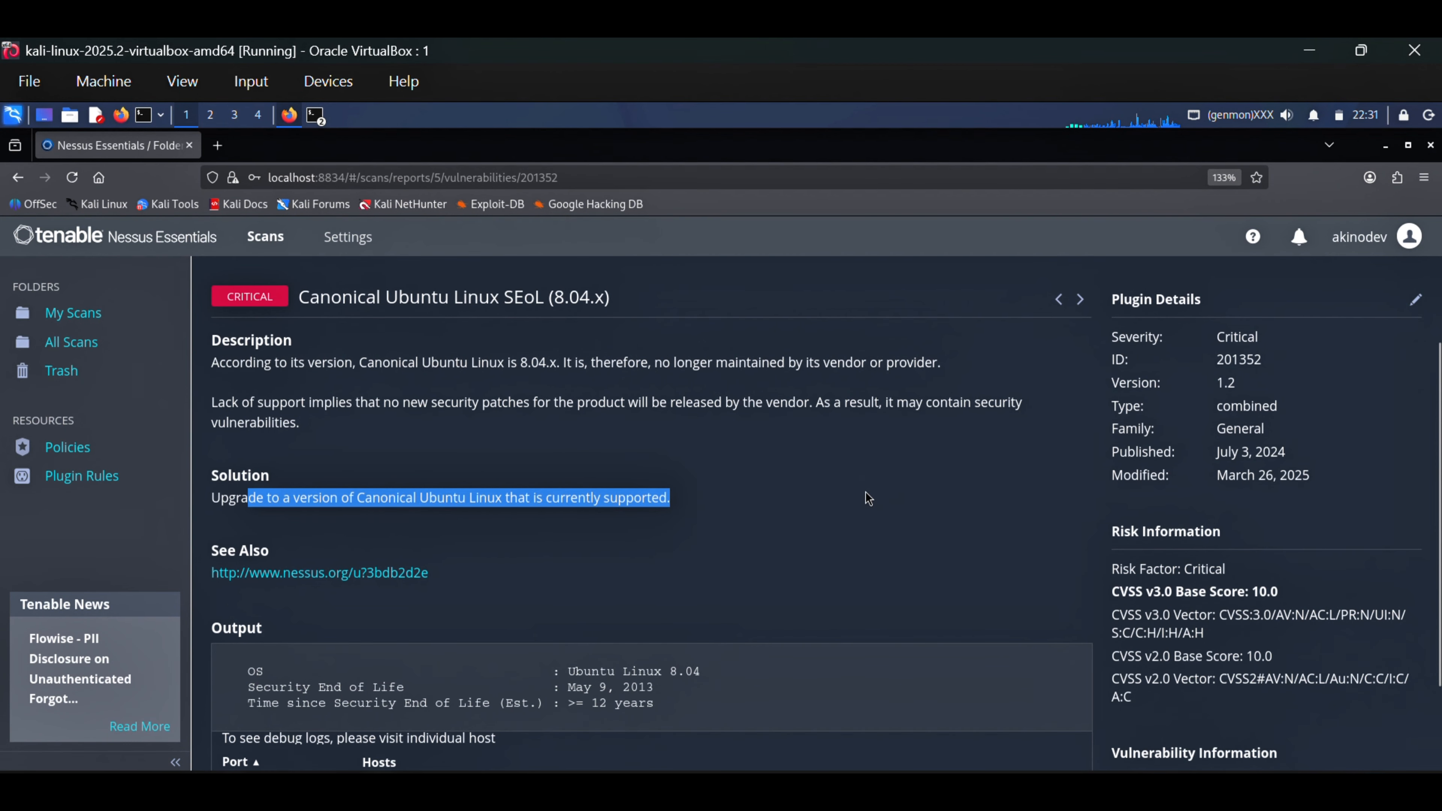
Examine the Ubuntu finding's output for the security end-of-life date and its risk information for the CVSS v3.0 base score
{"action": "scroll", "coordinate": [865, 491], "scroll_direction": "down", "scroll_amount": 2}
{"action": "left_click_drag", "start_coordinate": [233, 591], "coordinate": [507, 602]}
{"action": "left_click_drag", "start_coordinate": [704, 594], "coordinate": [562, 577]}
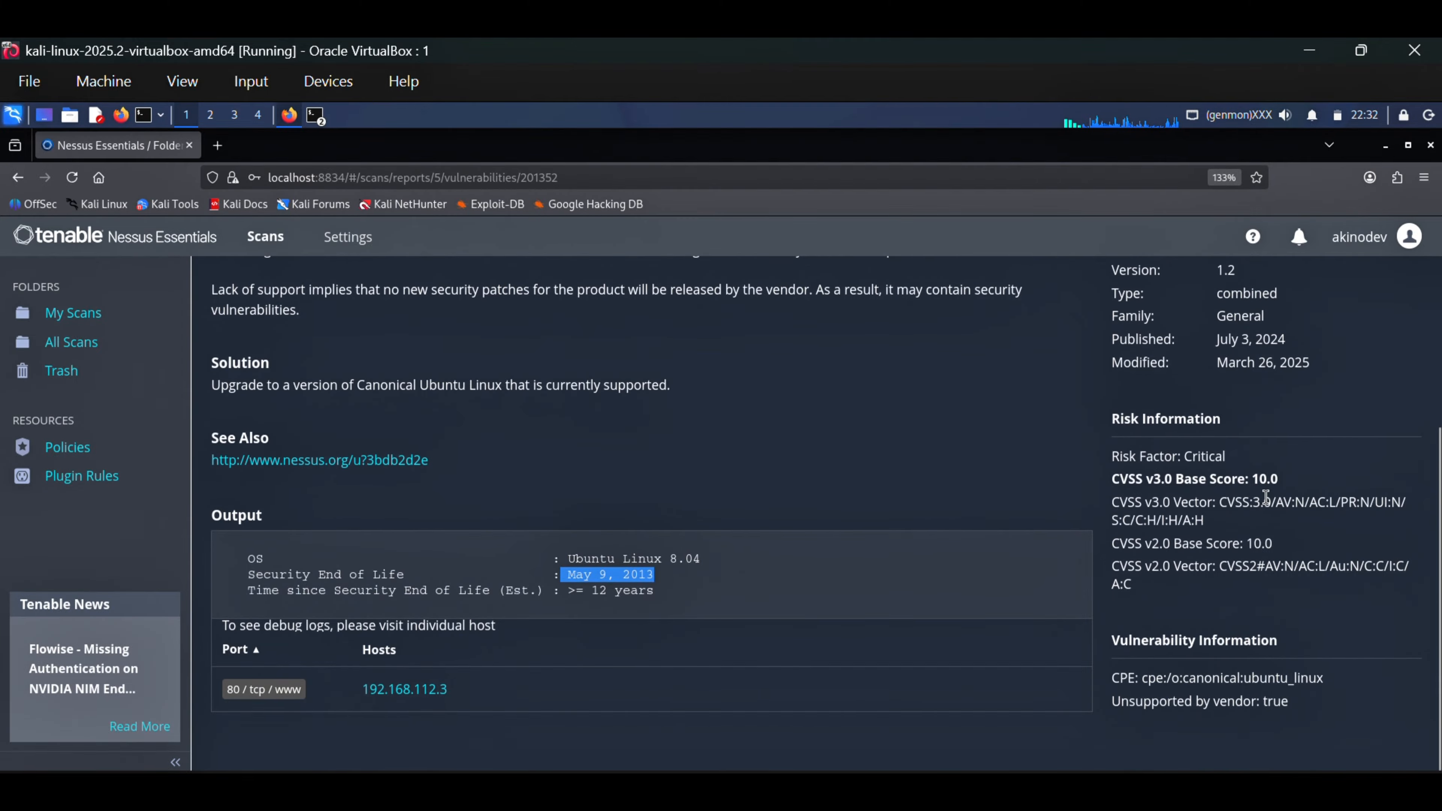
{"action": "left_click_drag", "start_coordinate": [1279, 480], "coordinate": [1110, 481]}
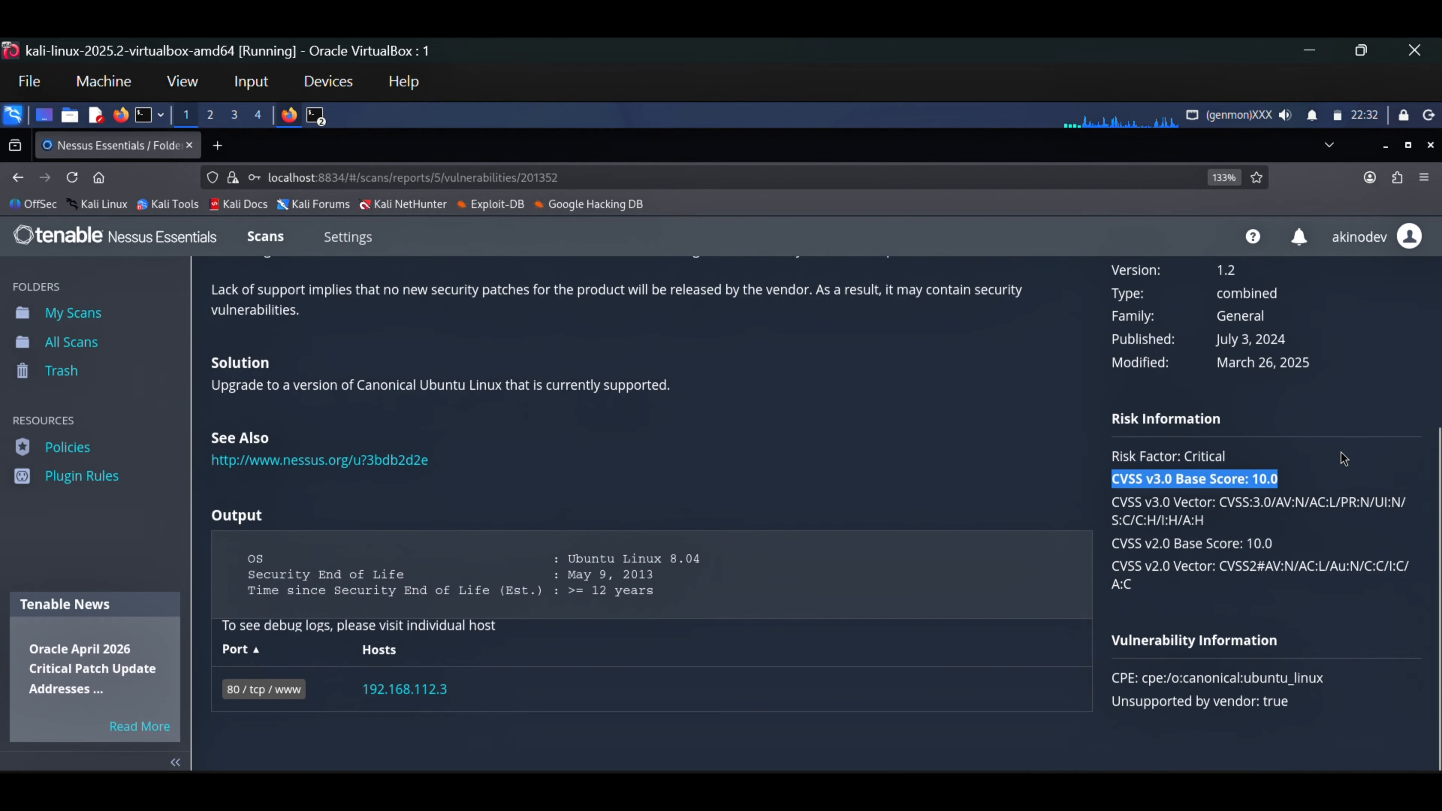
{"action": "left_click", "coordinate": [1062, 475]}
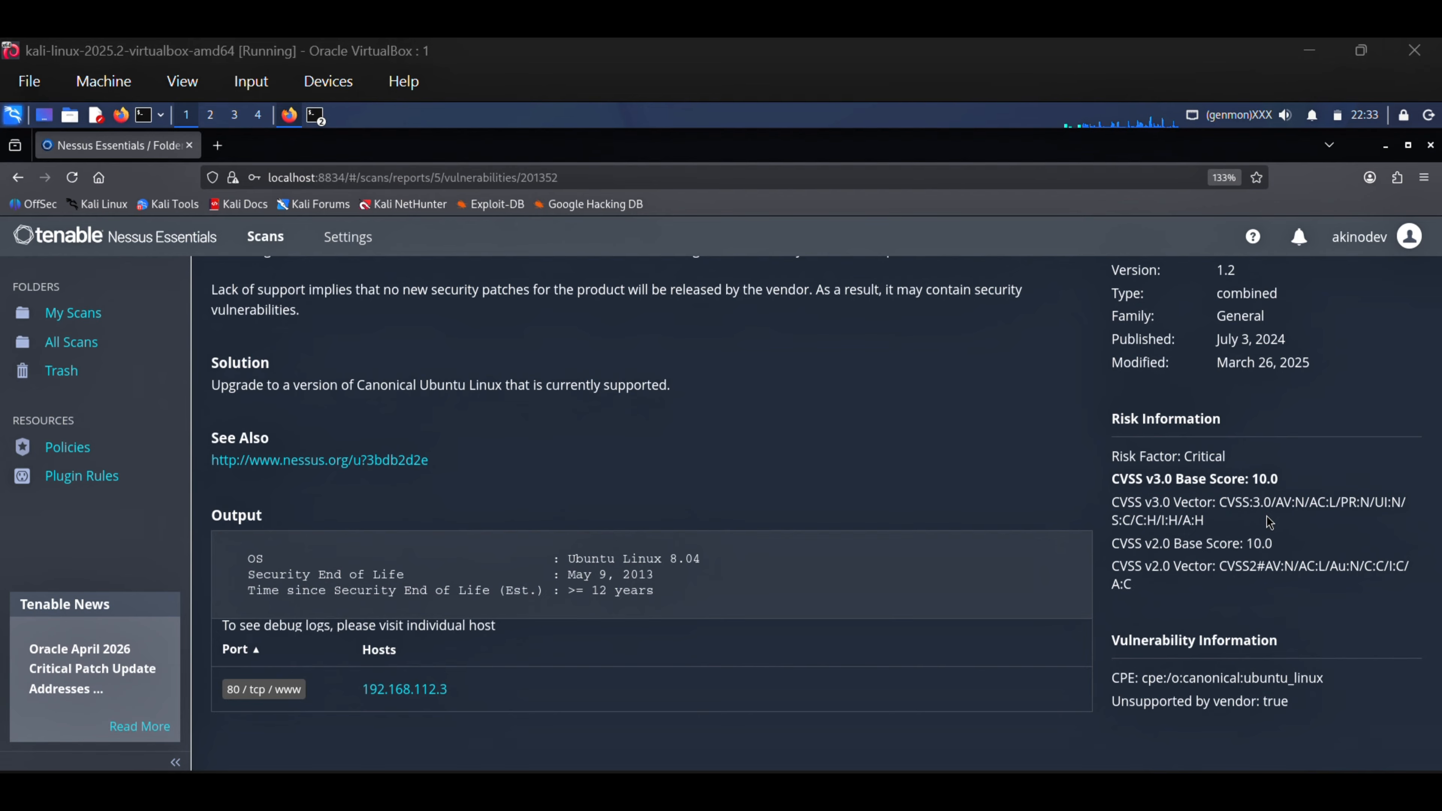
{"action": "left_click_drag", "start_coordinate": [1277, 478], "coordinate": [1123, 479]}
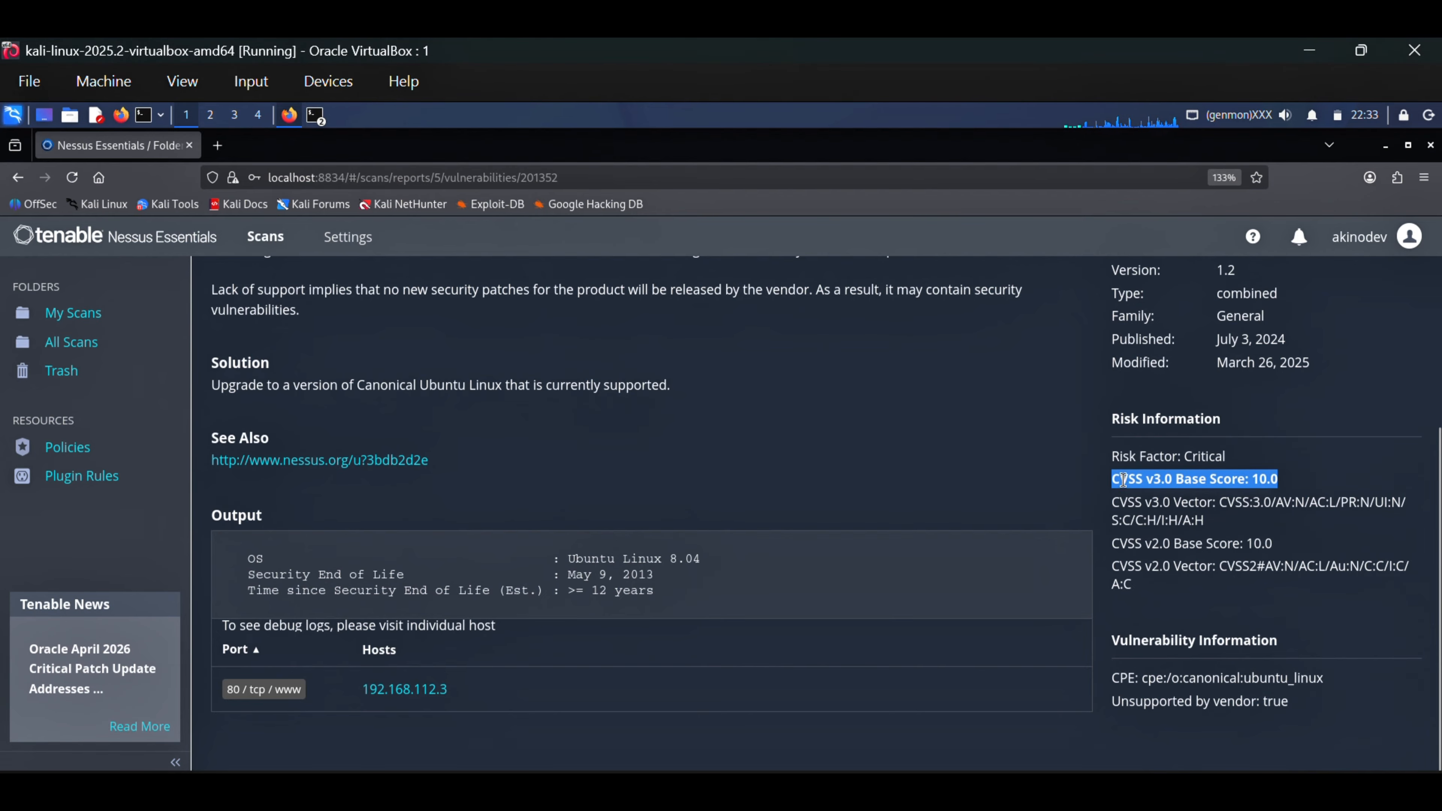
{"action": "left_click", "coordinate": [1349, 472]}
Return to the vulnerability list, open the critical VNC Server password finding, and review its description, solution and risk information
{"action": "scroll", "coordinate": [849, 544], "scroll_direction": "up", "scroll_amount": 4}
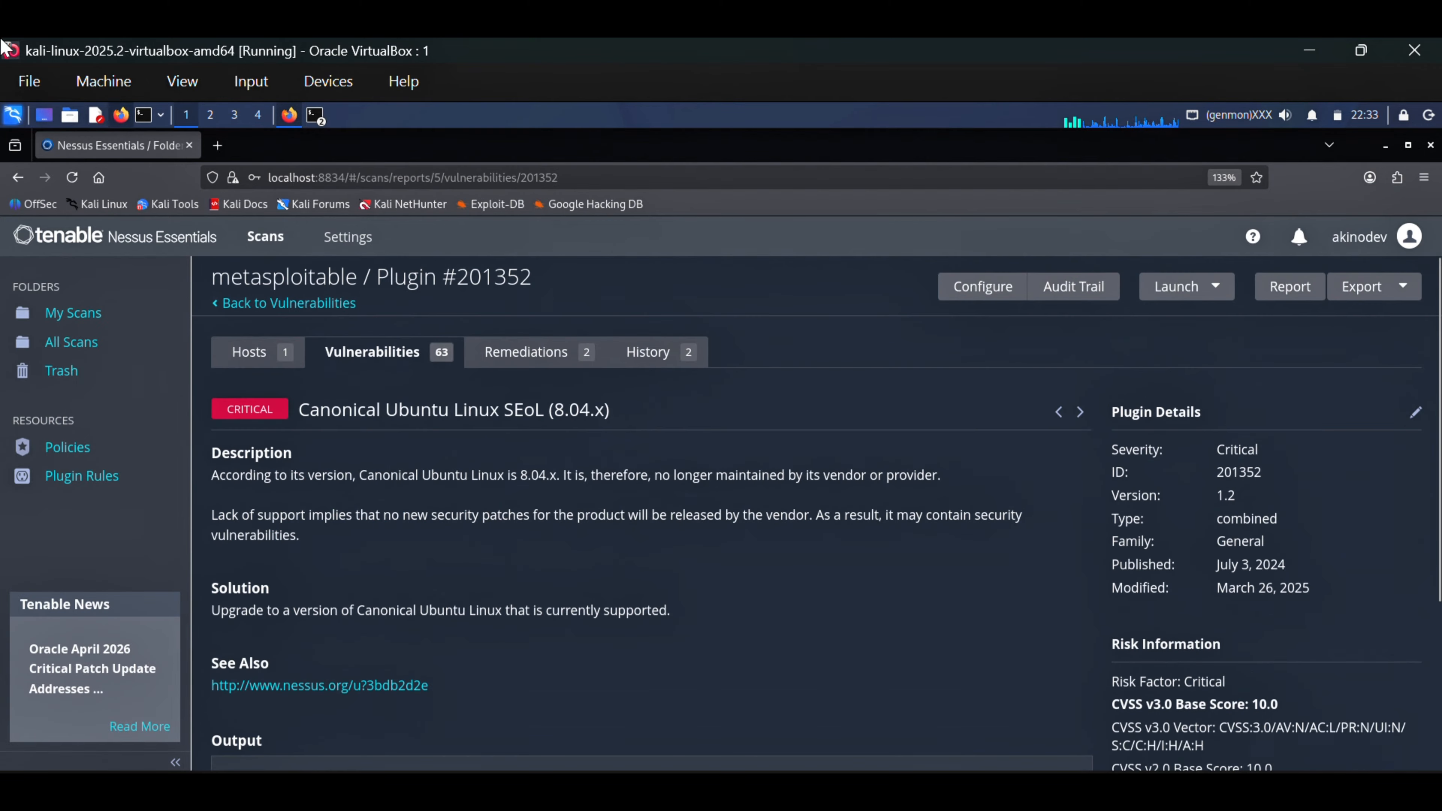
{"action": "left_click", "coordinate": [248, 311]}
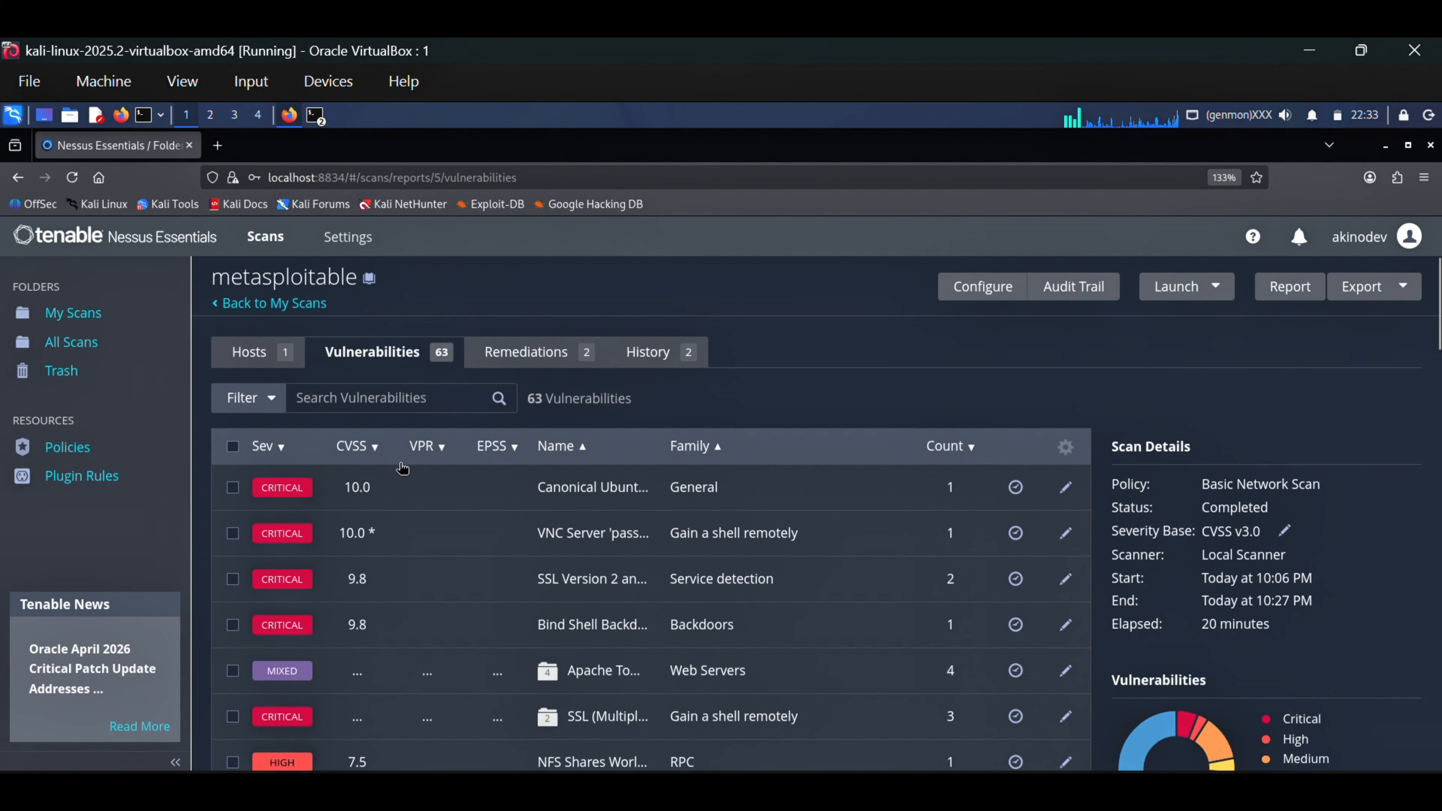
{"action": "left_click", "coordinate": [318, 539]}
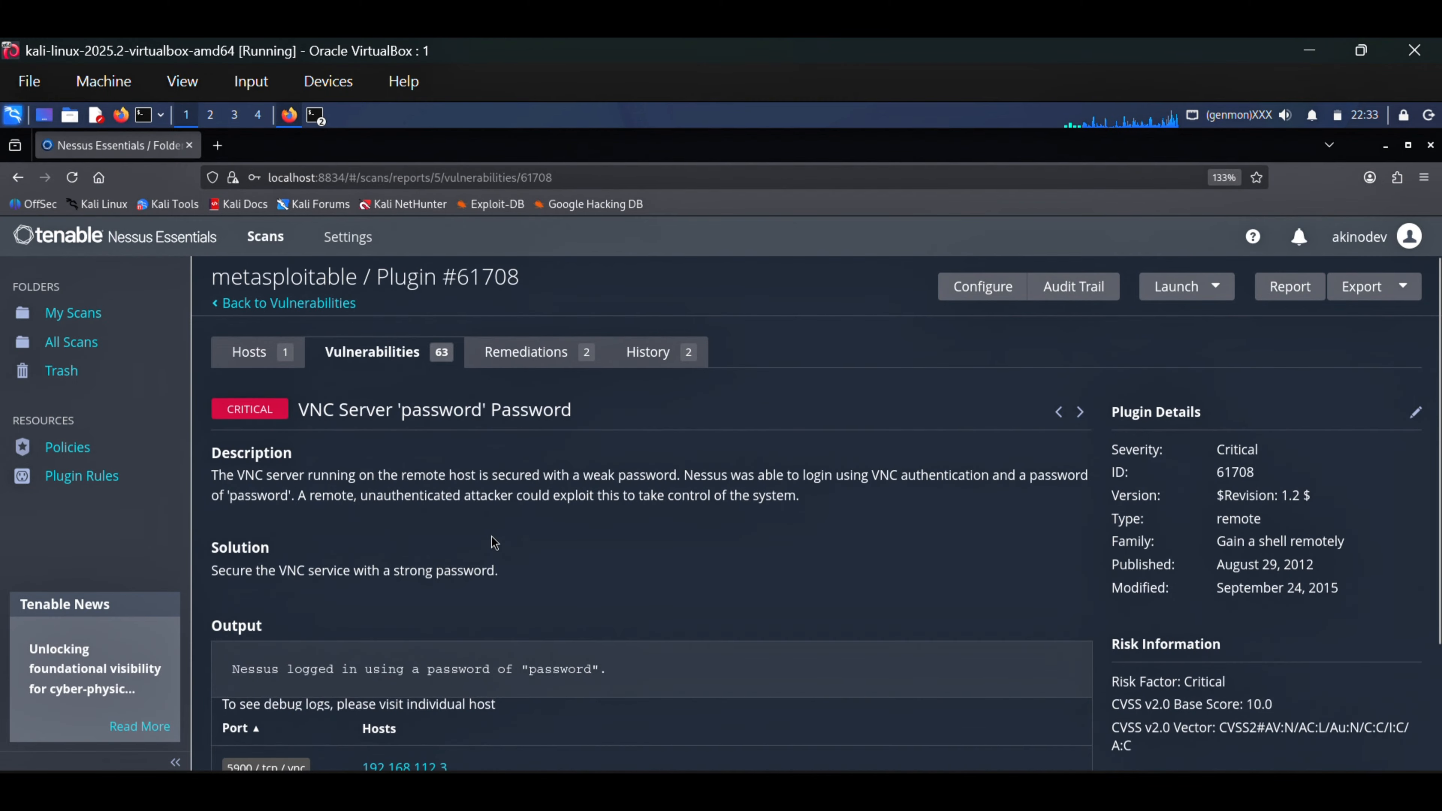
{"action": "scroll", "coordinate": [492, 535], "scroll_direction": "down", "scroll_amount": 1}
{"action": "scroll", "coordinate": [397, 482], "scroll_direction": "up", "scroll_amount": 1}
{"action": "scroll", "coordinate": [774, 513], "scroll_direction": "down", "scroll_amount": 3}
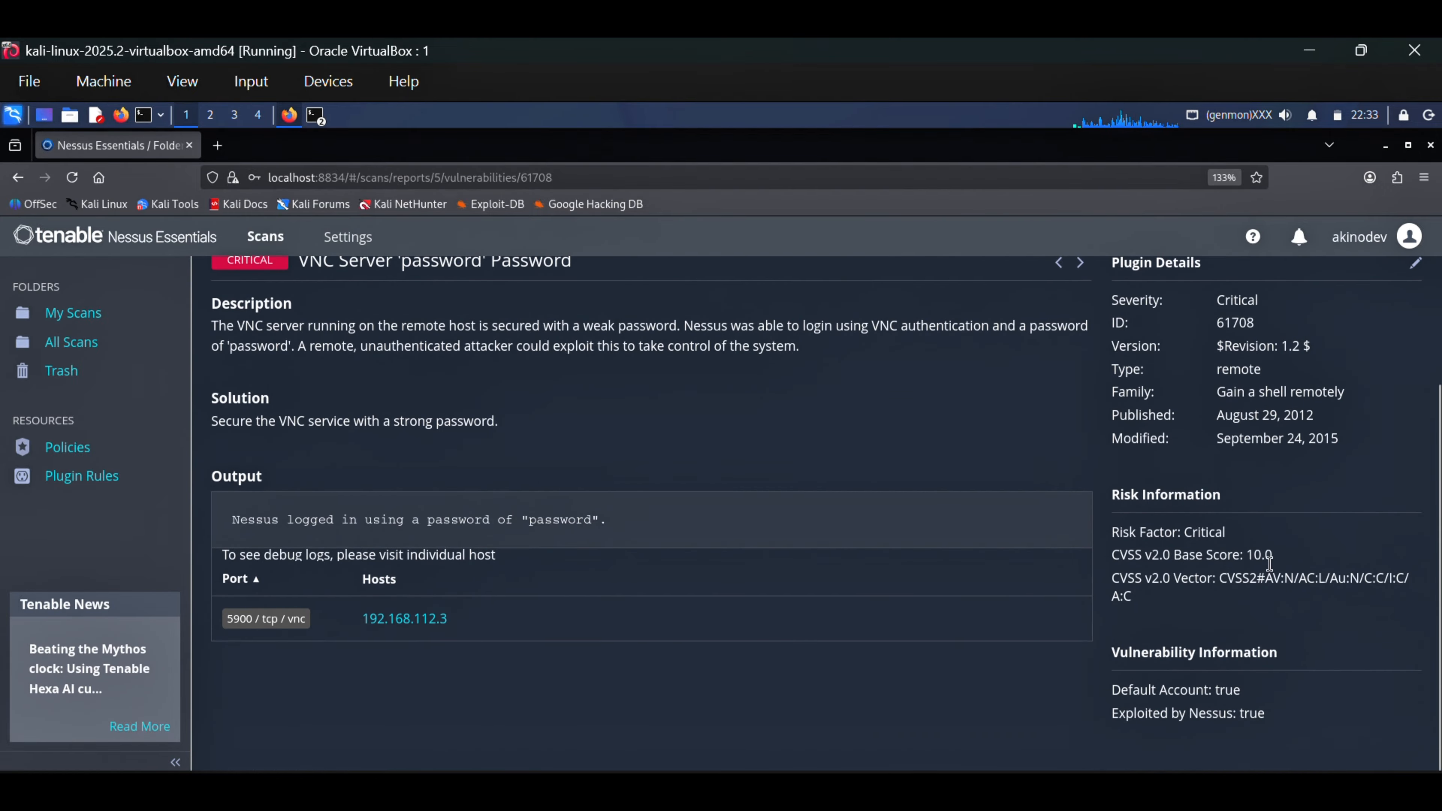
{"action": "scroll", "coordinate": [213, 335], "scroll_direction": "up", "scroll_amount": 3}
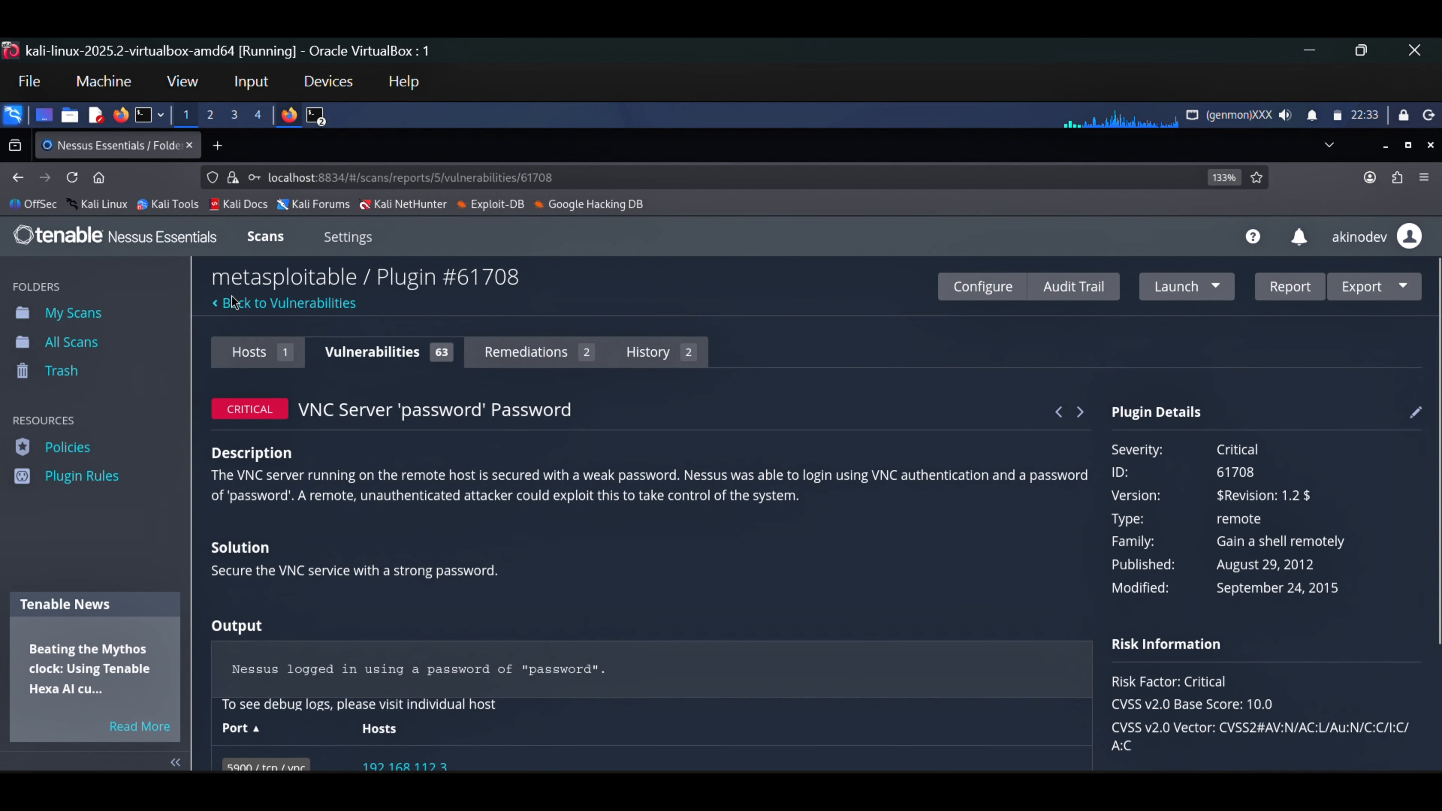
Return to the vulnerability list and open the medium-severity TLS Version 1.0 Protocol Detection finding
{"action": "left_click", "coordinate": [238, 316]}
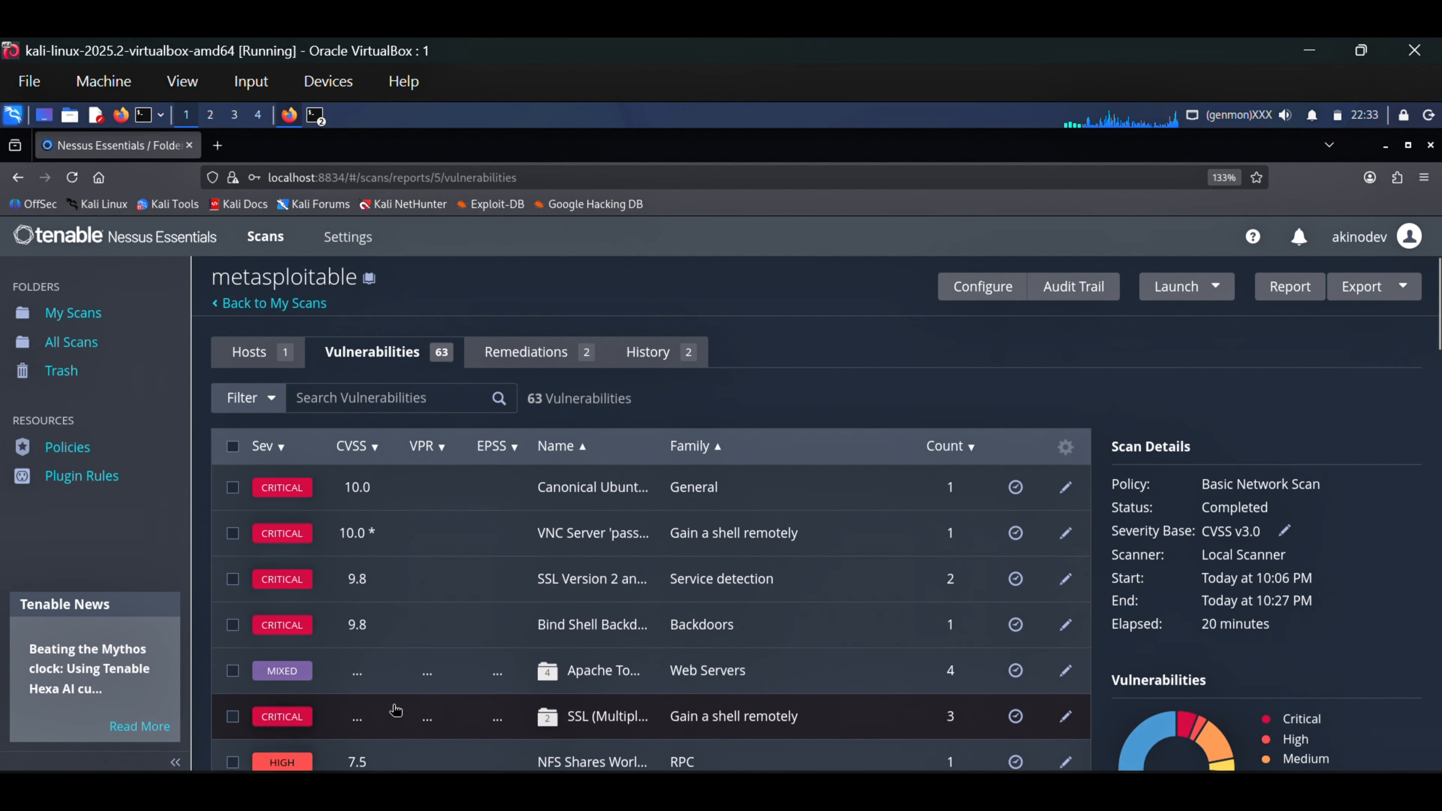
{"action": "scroll", "coordinate": [332, 562], "scroll_direction": "down", "scroll_amount": 4}
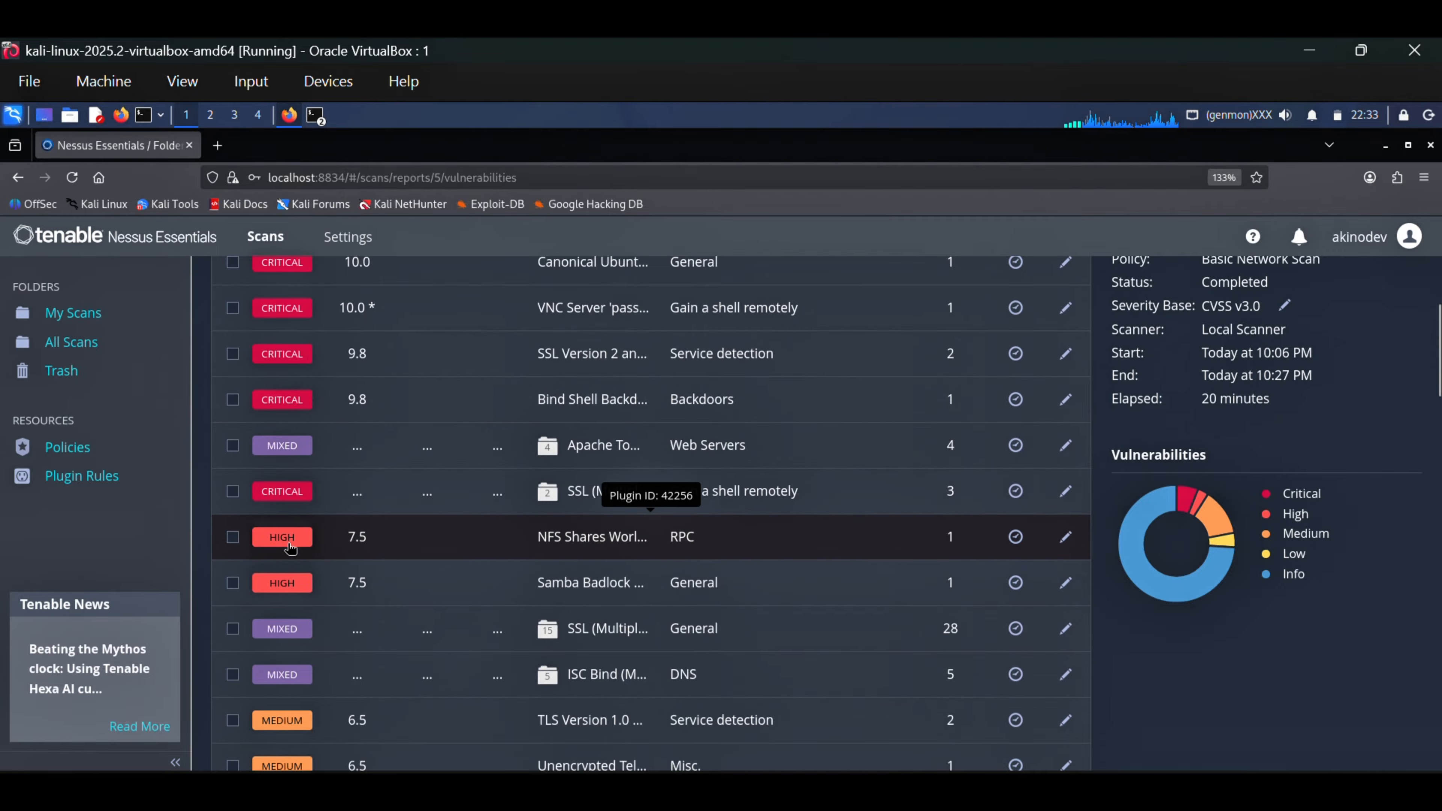
{"action": "scroll", "coordinate": [352, 532], "scroll_direction": "up", "scroll_amount": 4}
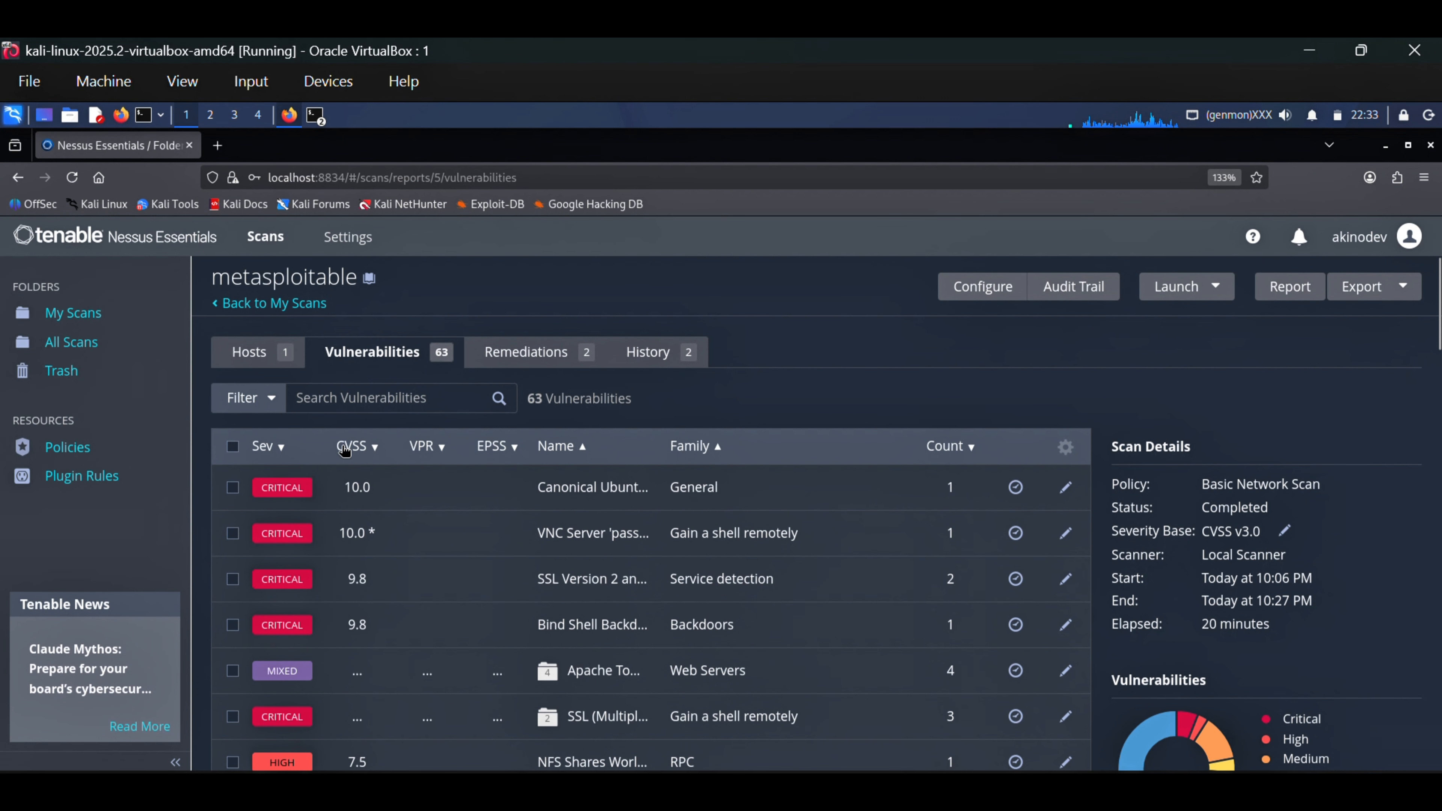
{"action": "scroll", "coordinate": [337, 677], "scroll_direction": "down", "scroll_amount": 6}
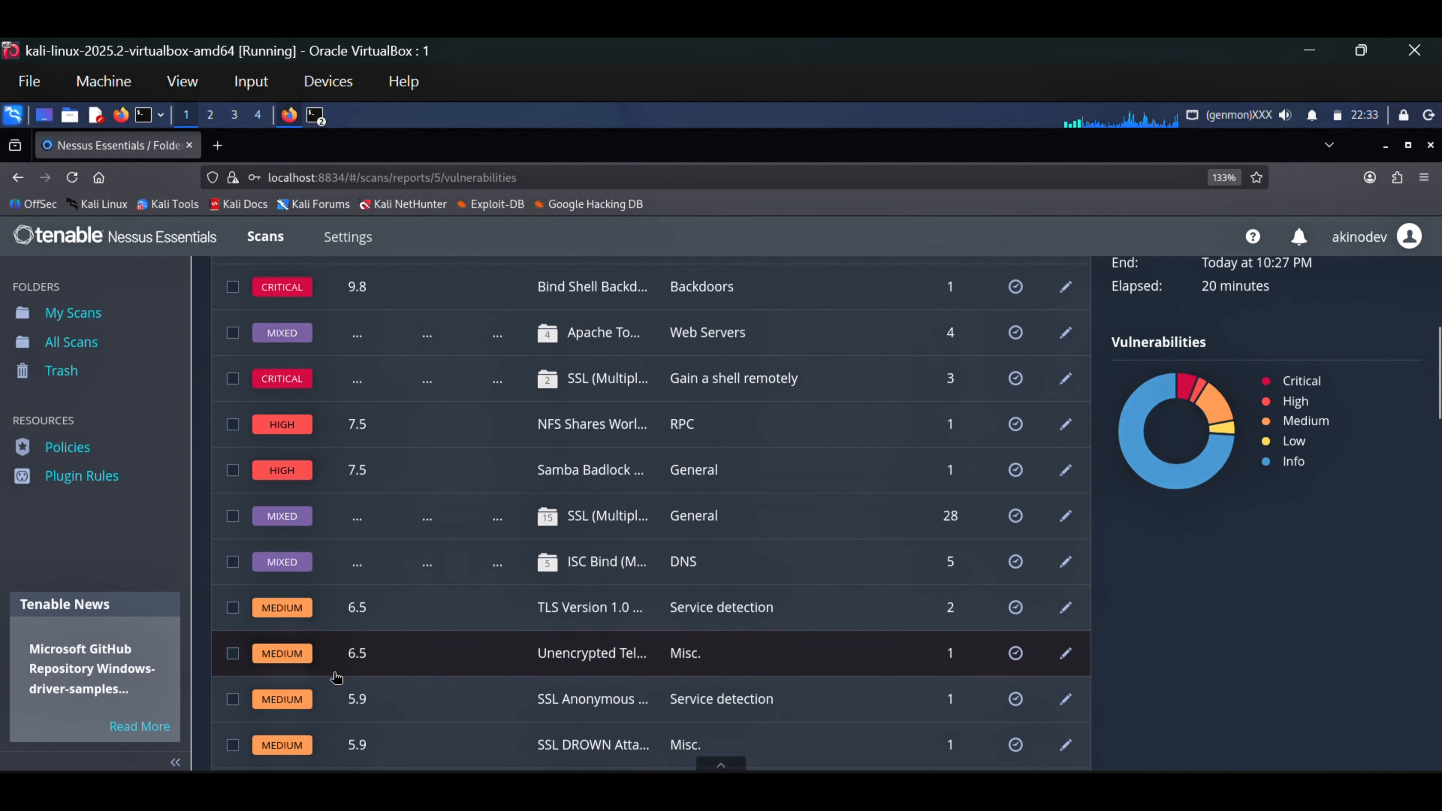
{"action": "left_click", "coordinate": [279, 622]}
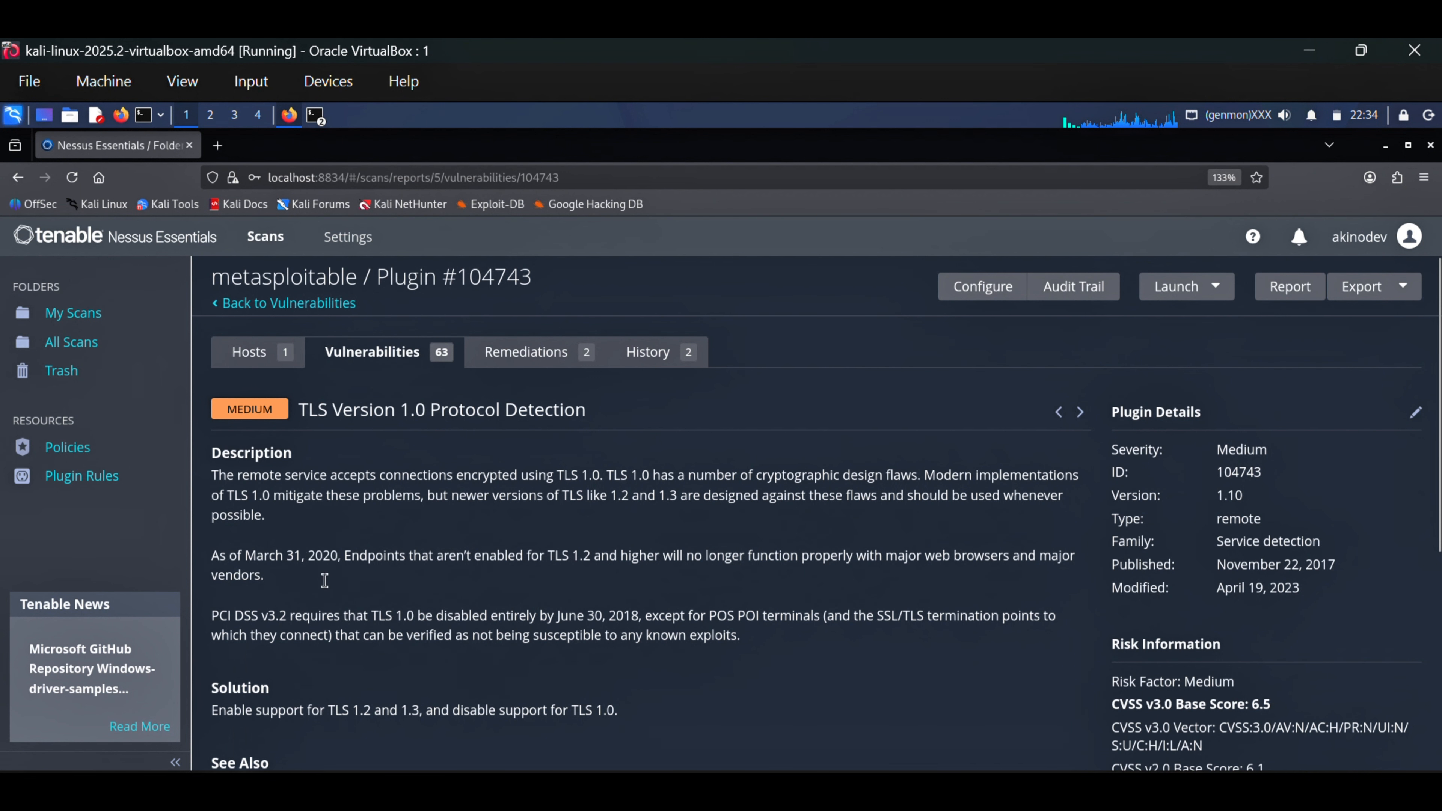
Review the TLS Version 1.0 finding's description, solution, output with affected ports, and CVSS v3.0 risk information
{"action": "left_click_drag", "start_coordinate": [332, 595], "coordinate": [255, 477]}
{"action": "left_click", "coordinate": [763, 606]}
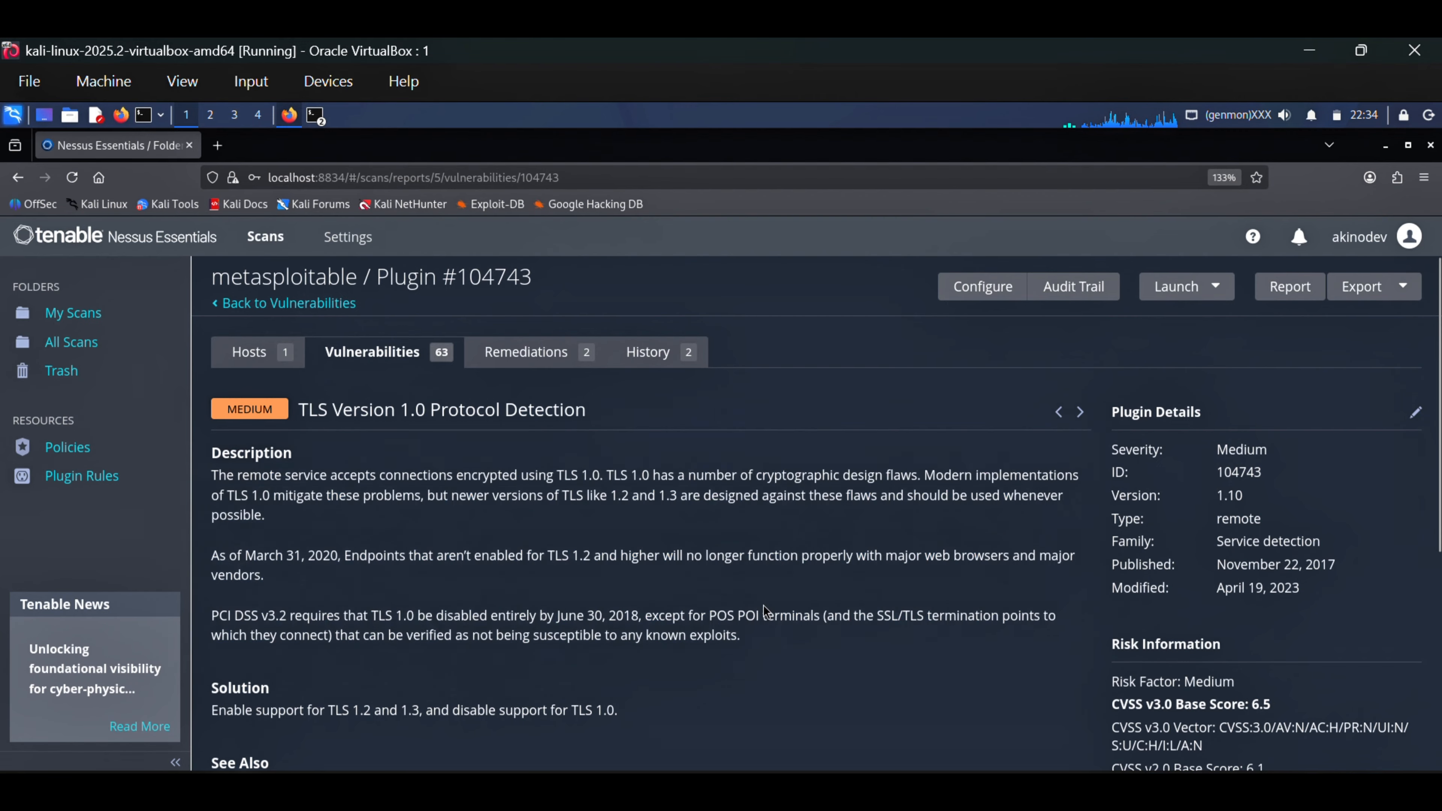
{"action": "scroll", "coordinate": [762, 605], "scroll_direction": "down", "scroll_amount": 4}
{"action": "left_click_drag", "start_coordinate": [674, 508], "coordinate": [194, 481]}
{"action": "scroll", "coordinate": [896, 514], "scroll_direction": "down", "scroll_amount": 2}
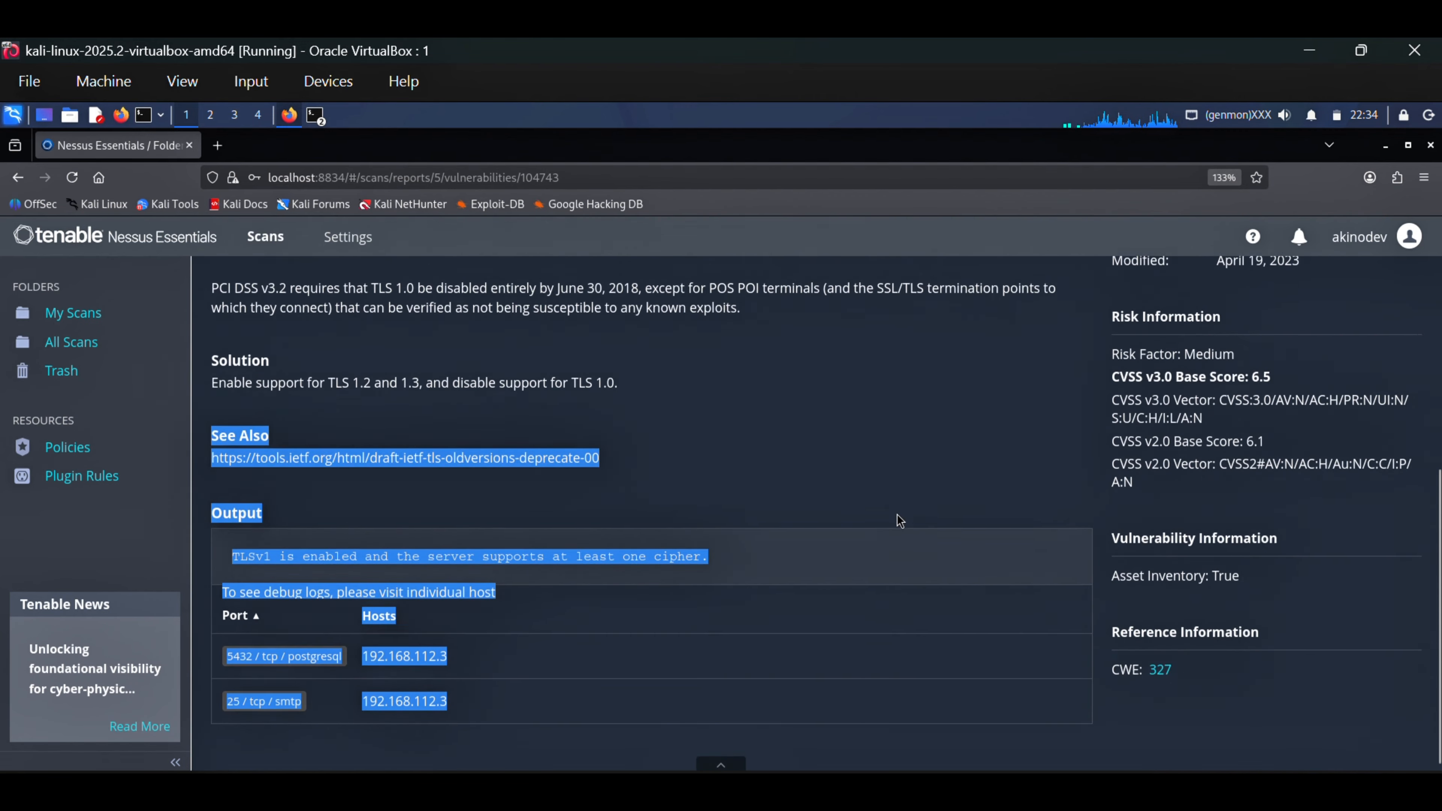
{"action": "left_click", "coordinate": [897, 520]}
{"action": "scroll", "coordinate": [1308, 473], "scroll_direction": "up", "scroll_amount": 3}
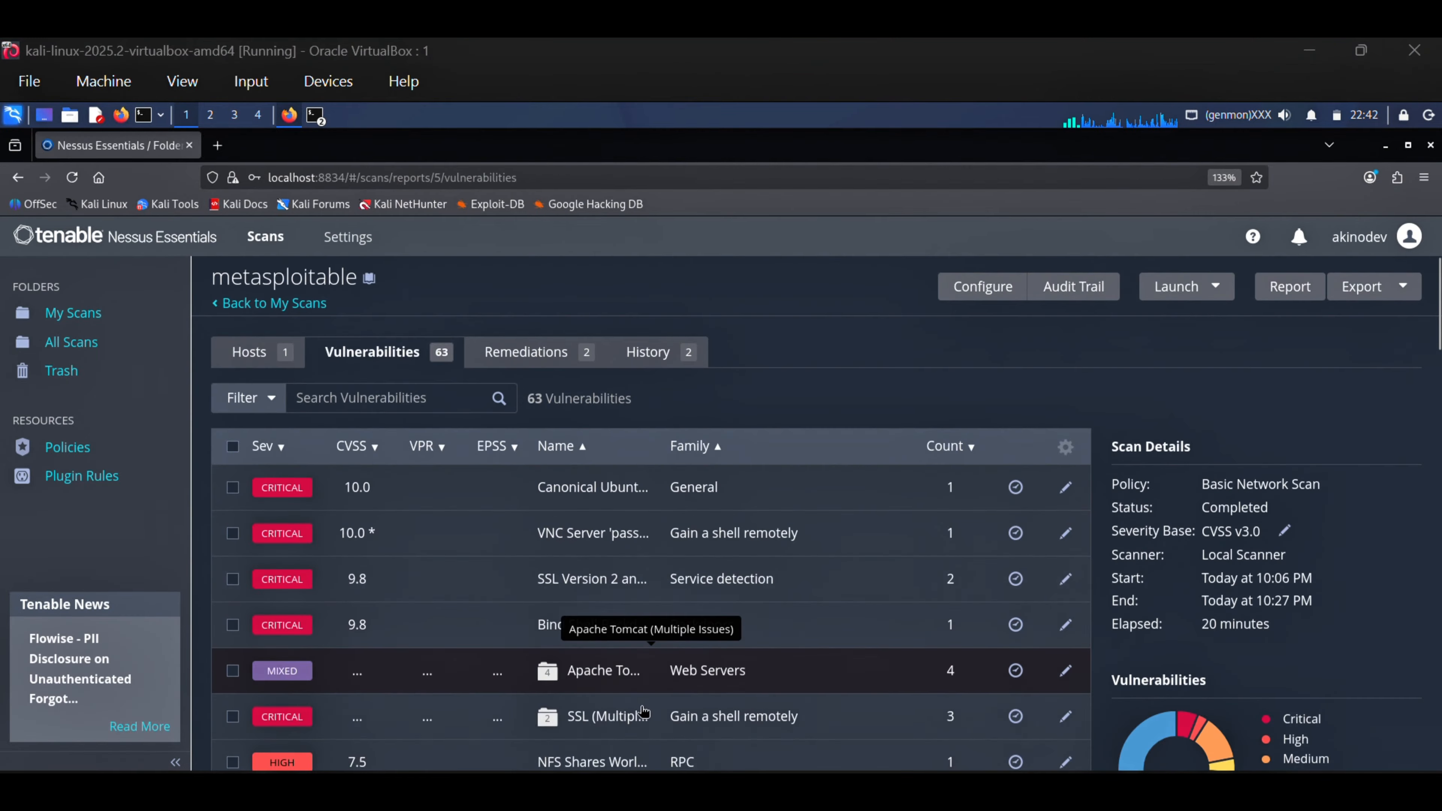
{"action": "scroll", "coordinate": [664, 687], "scroll_direction": "down", "scroll_amount": 3}
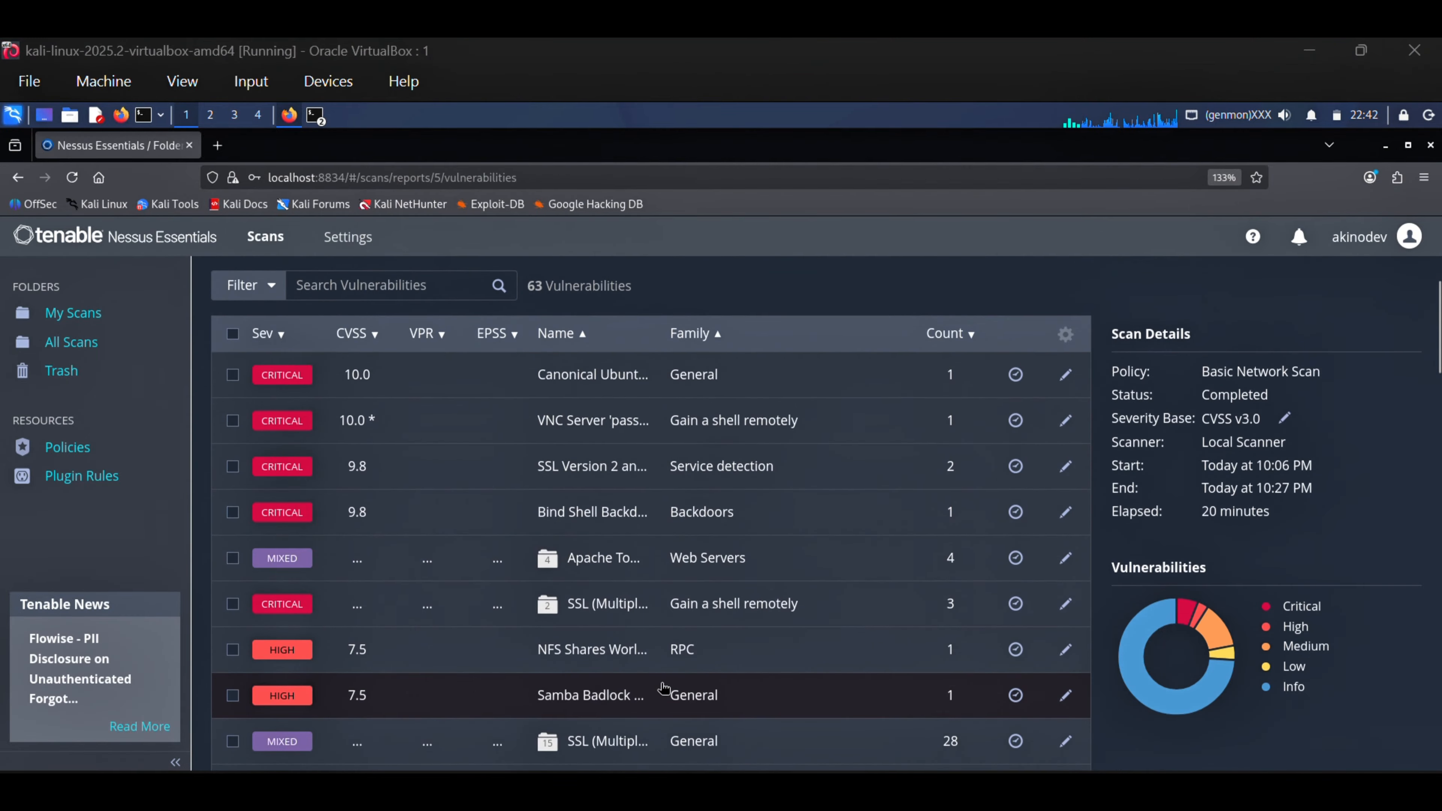
Open the mixed-severity Apache Tomcat (Multiple Issues) group to view its individual findings, and return to the vulnerability list
{"action": "scroll", "coordinate": [617, 609], "scroll_direction": "up", "scroll_amount": 3}
{"action": "left_click", "coordinate": [555, 677]}
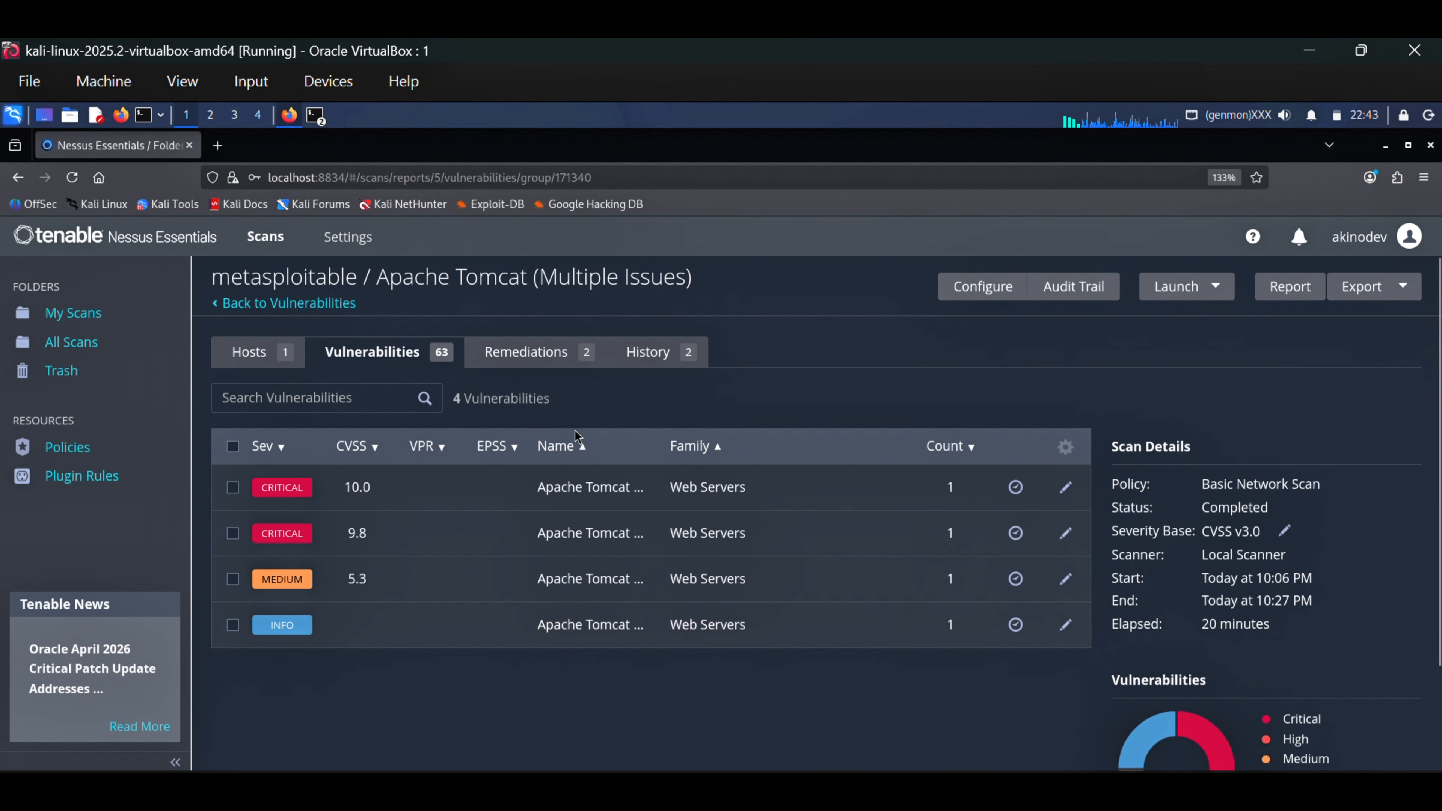
{"action": "left_click", "coordinate": [297, 306]}
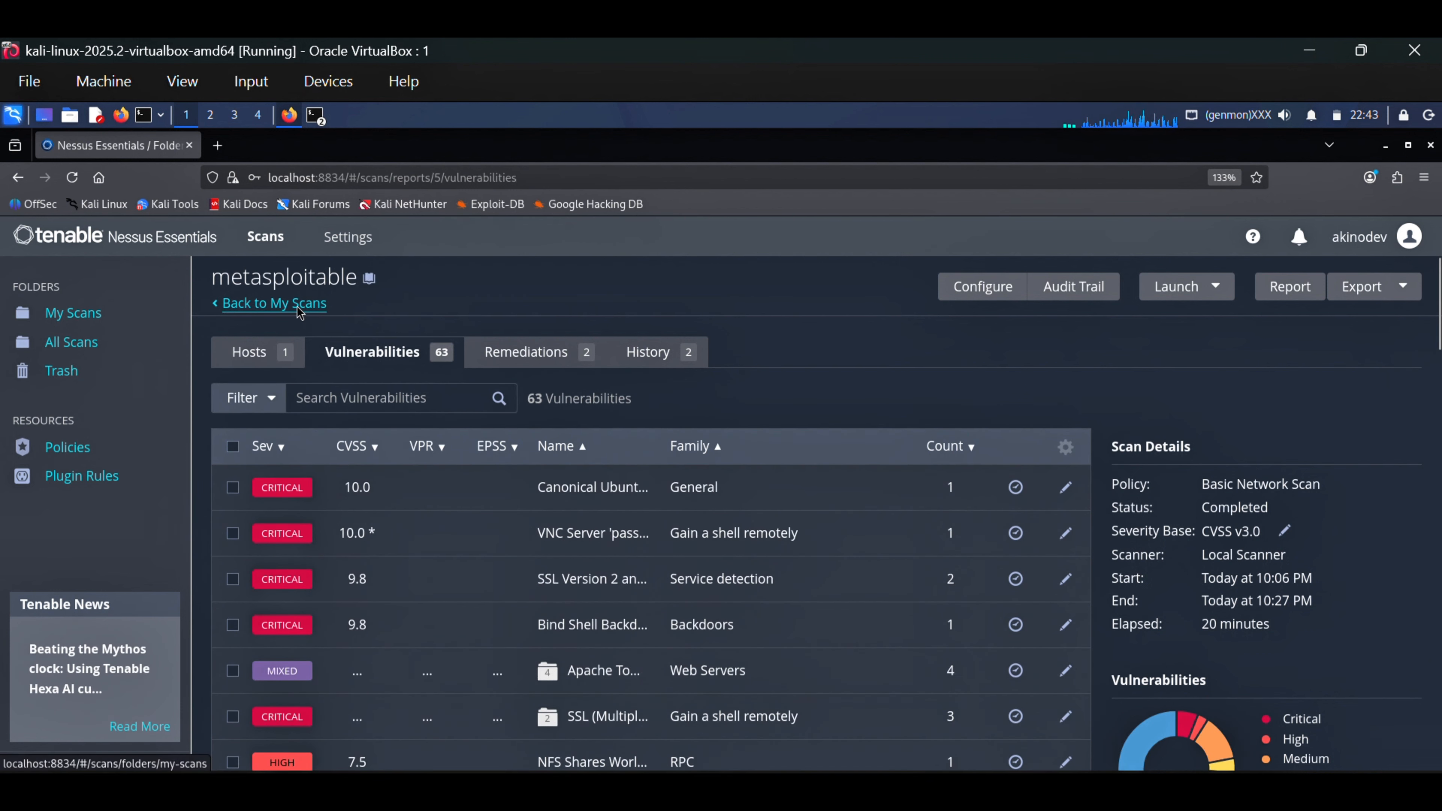
Reopen the metasploitable scan from My Scans and examine the host's vulnerability breakdown by severity and the elapsed scan time
{"action": "left_click", "coordinate": [299, 309]}
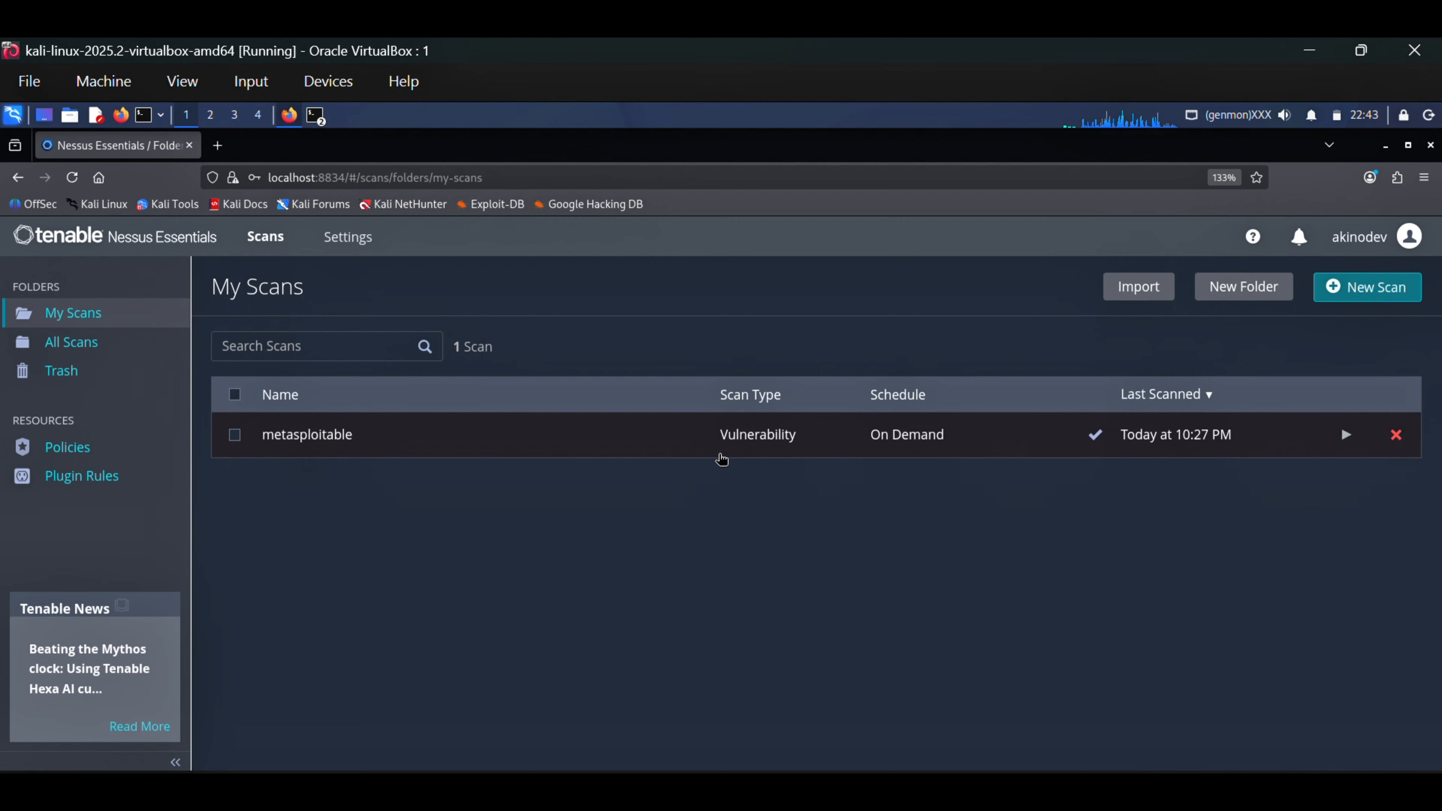
{"action": "left_click", "coordinate": [605, 449]}
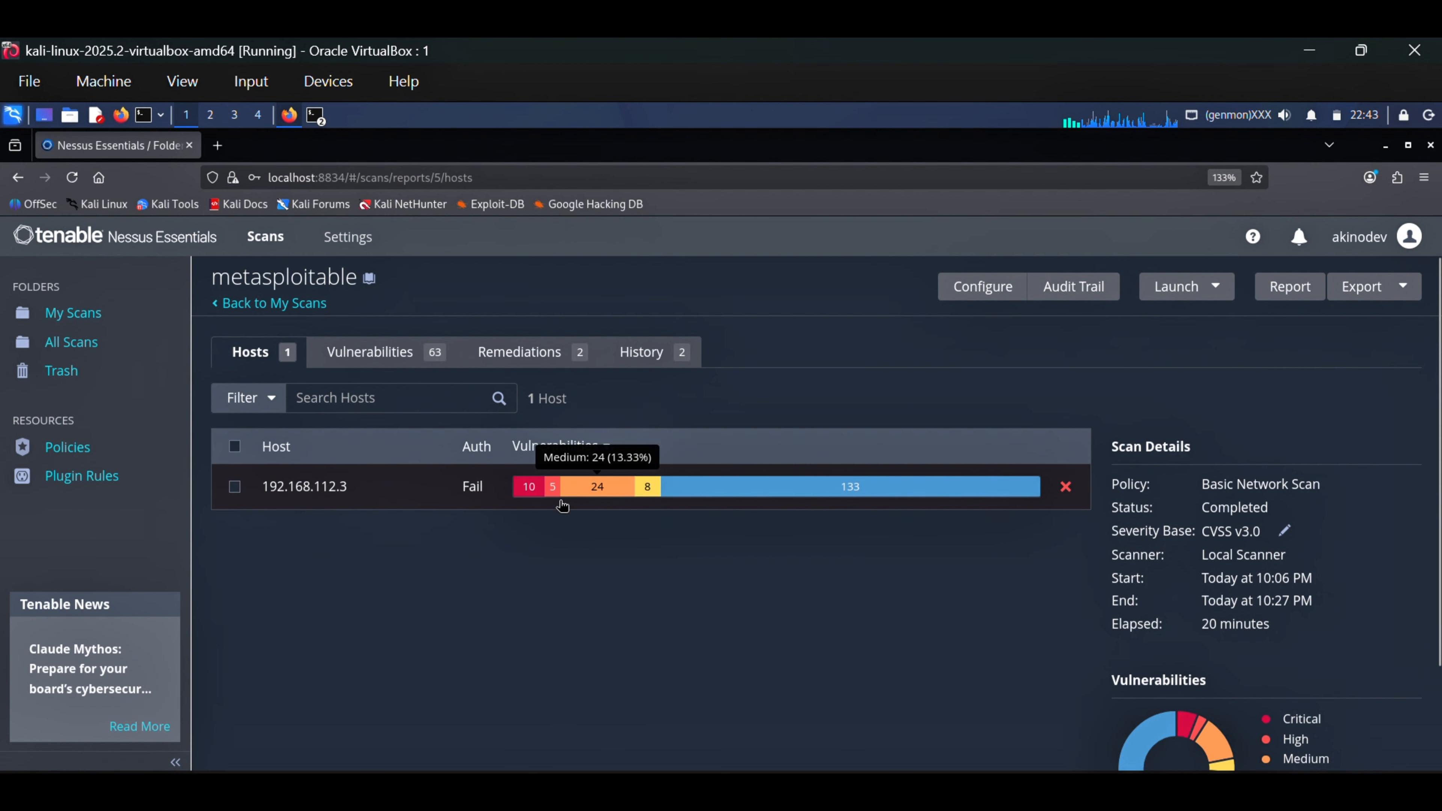
{"action": "mouse_move", "coordinate": [533, 495]}
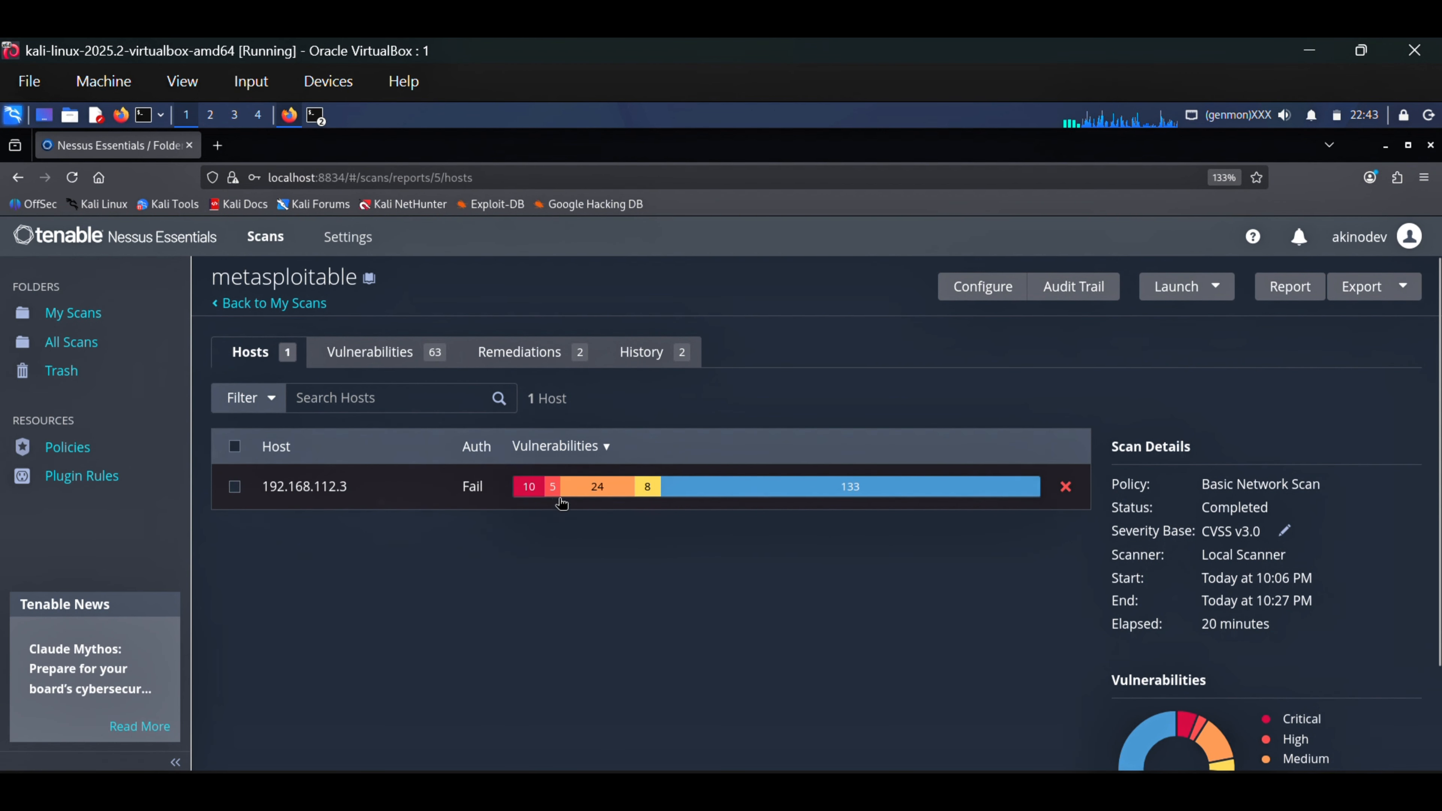
{"action": "mouse_move", "coordinate": [603, 495]}
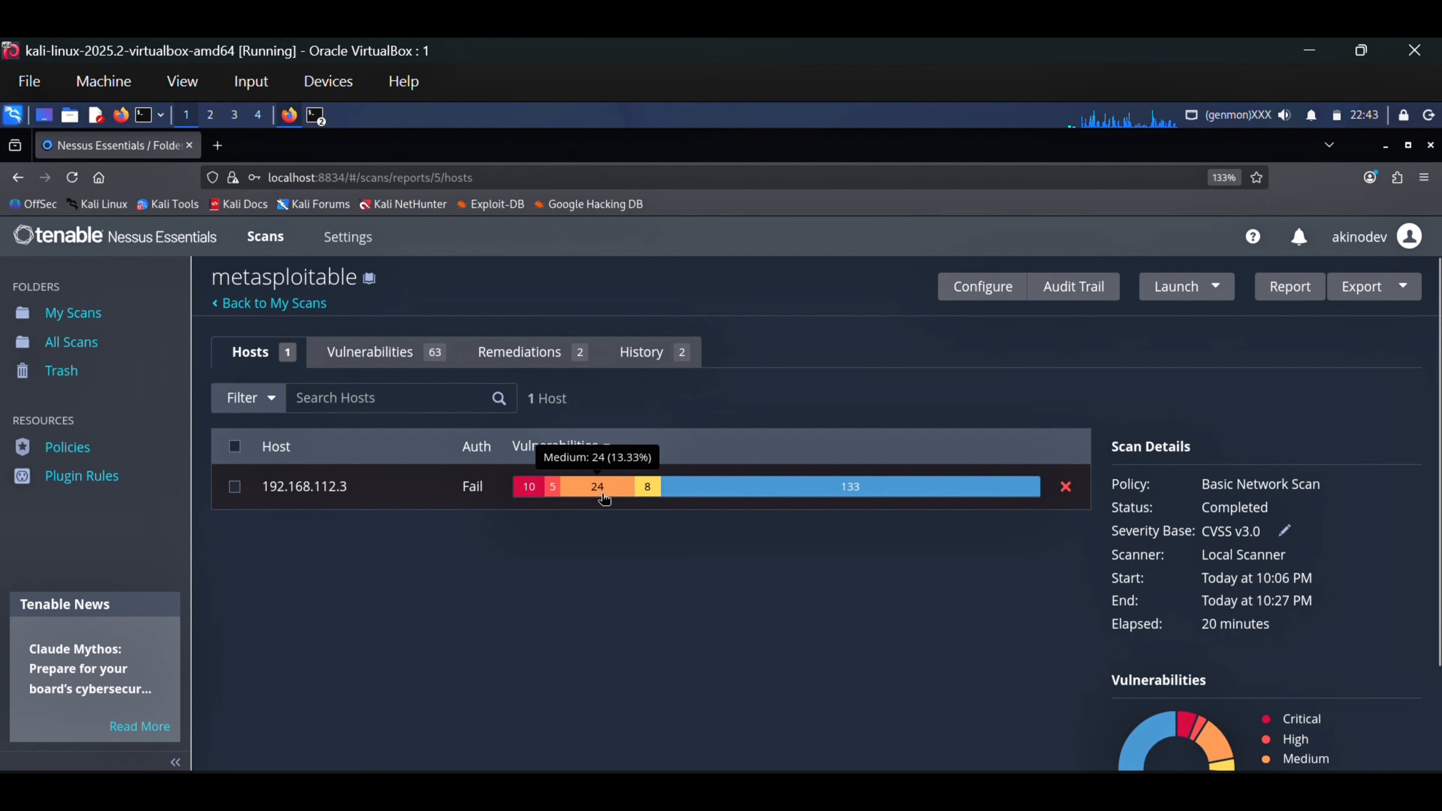
{"action": "mouse_move", "coordinate": [876, 490]}
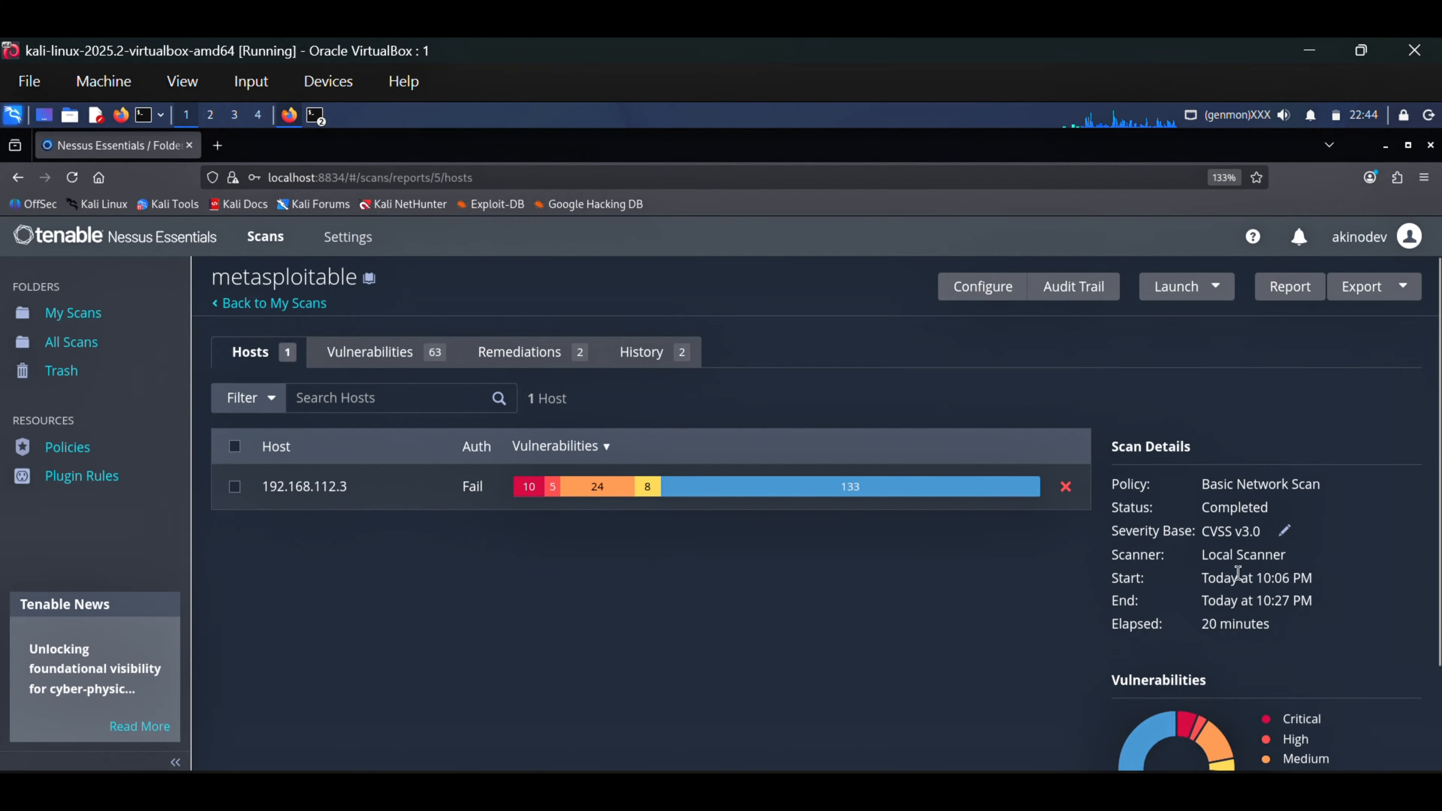
{"action": "left_click_drag", "start_coordinate": [1282, 621], "coordinate": [1242, 634]}
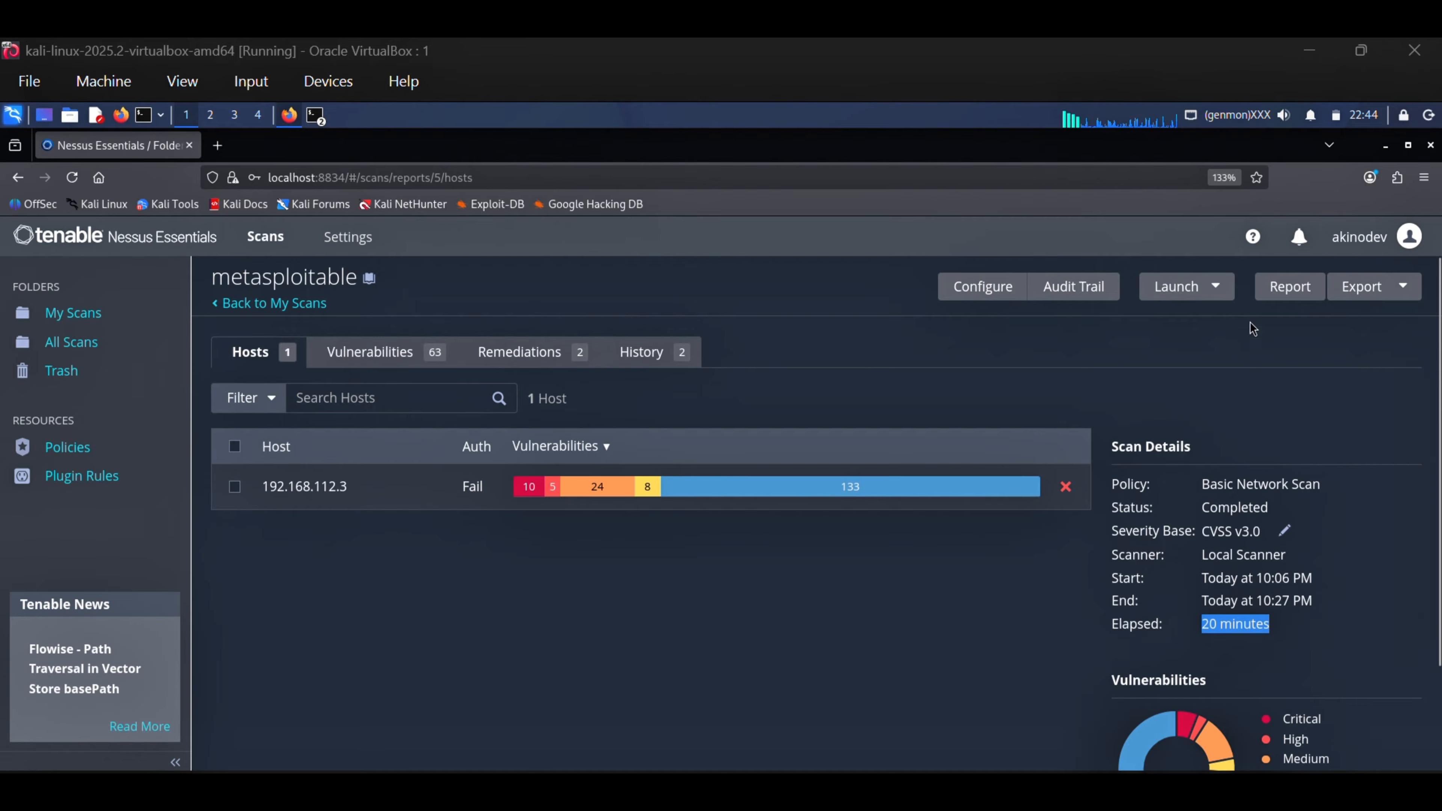
Try to export the metasploitable scan results and dismiss the resulting dialog
{"action": "left_click", "coordinate": [1361, 289]}
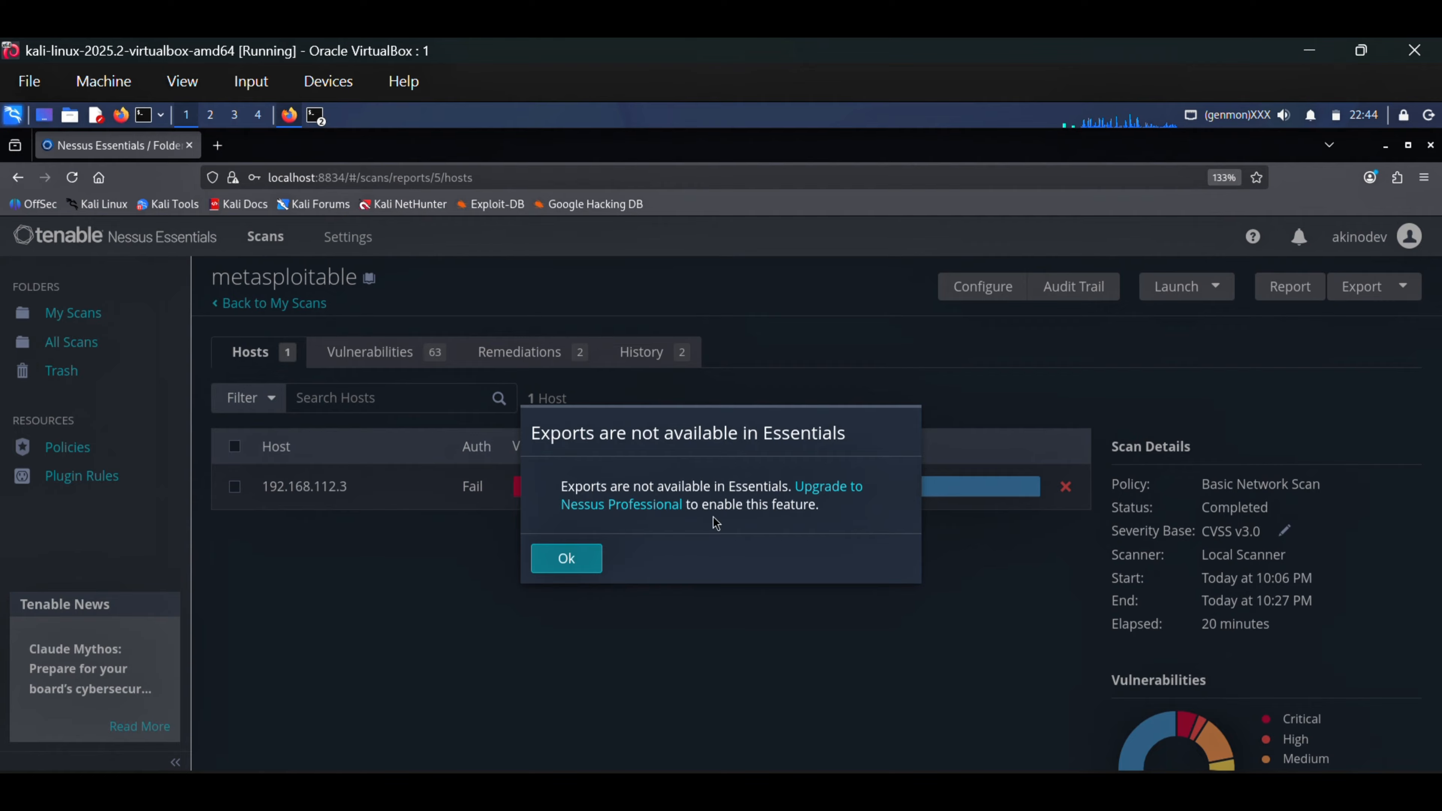
{"action": "left_click", "coordinate": [611, 568]}
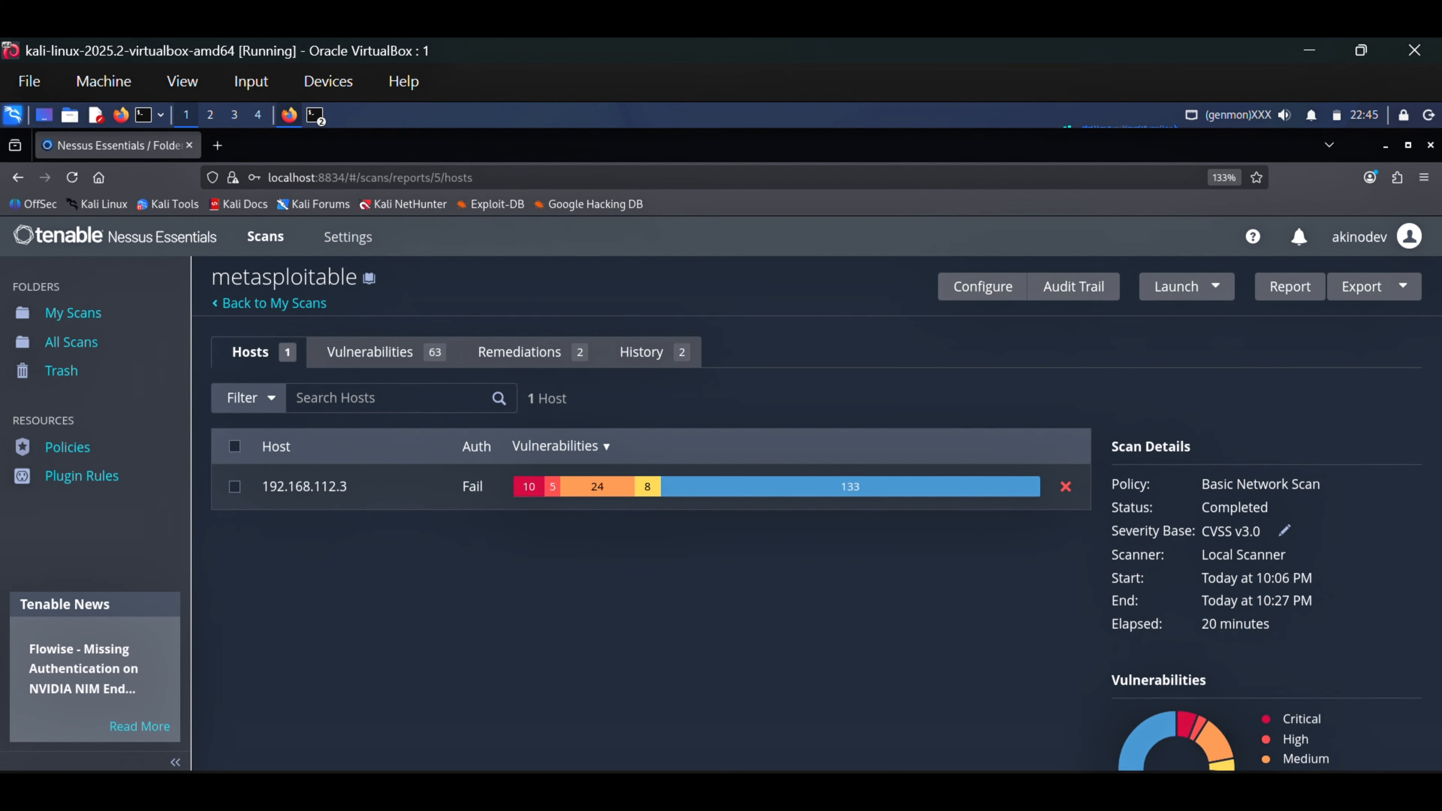